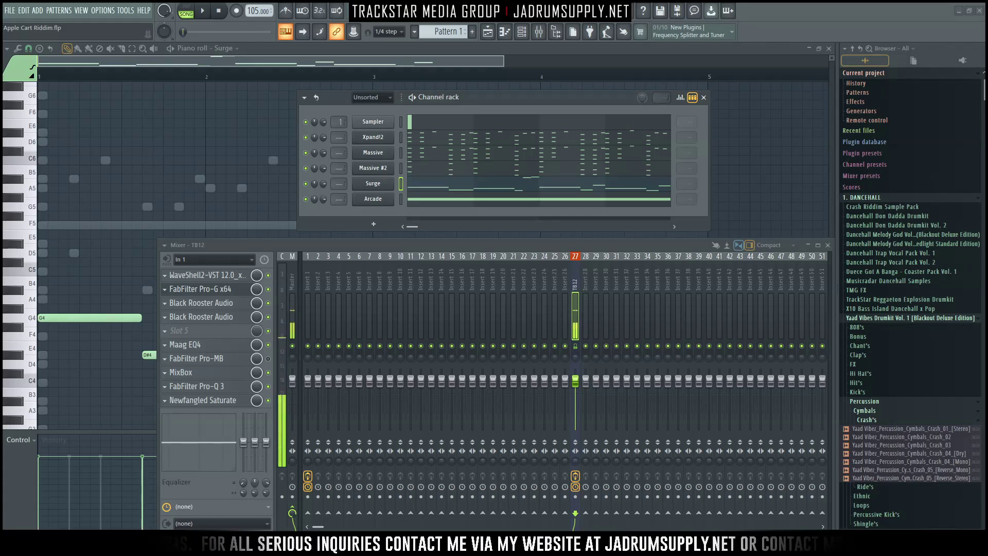
Play back the existing Pattern 1 melody and stop it
{"action": "key", "text": "space"}
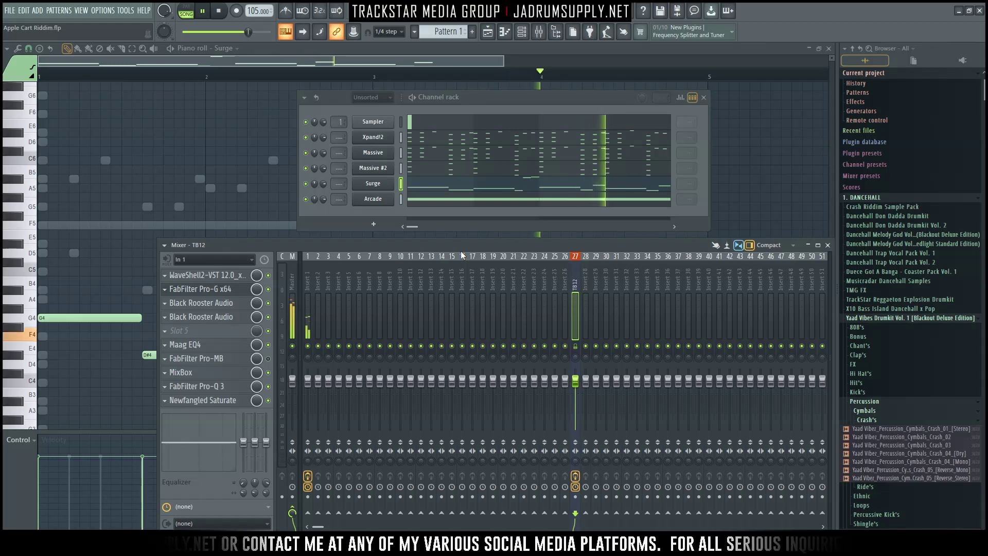
{"action": "key", "text": "space"}
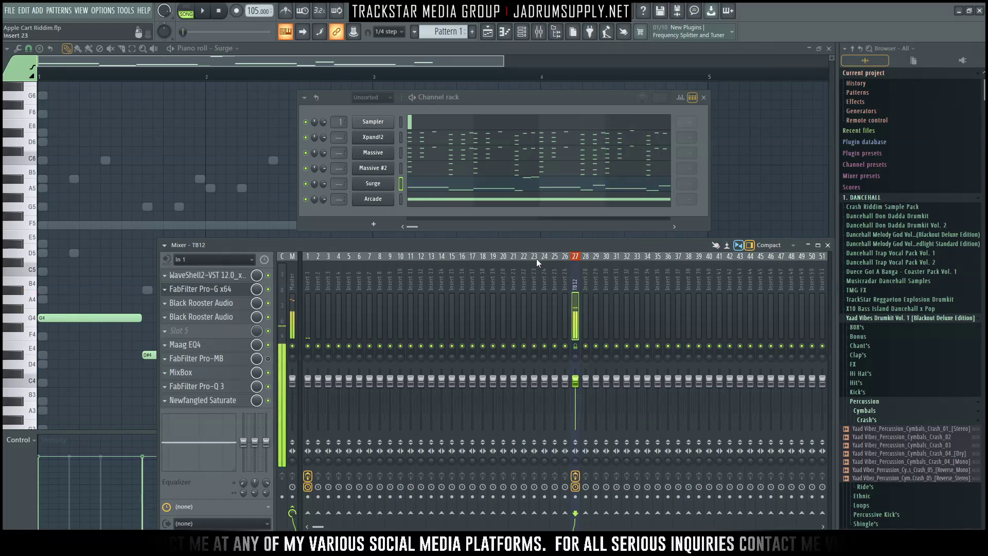
Move the notes of every channel except Sampler from Pattern 1 into a new Pattern 2, and return to Pattern 1
{"action": "right_click", "coordinate": [401, 122]}
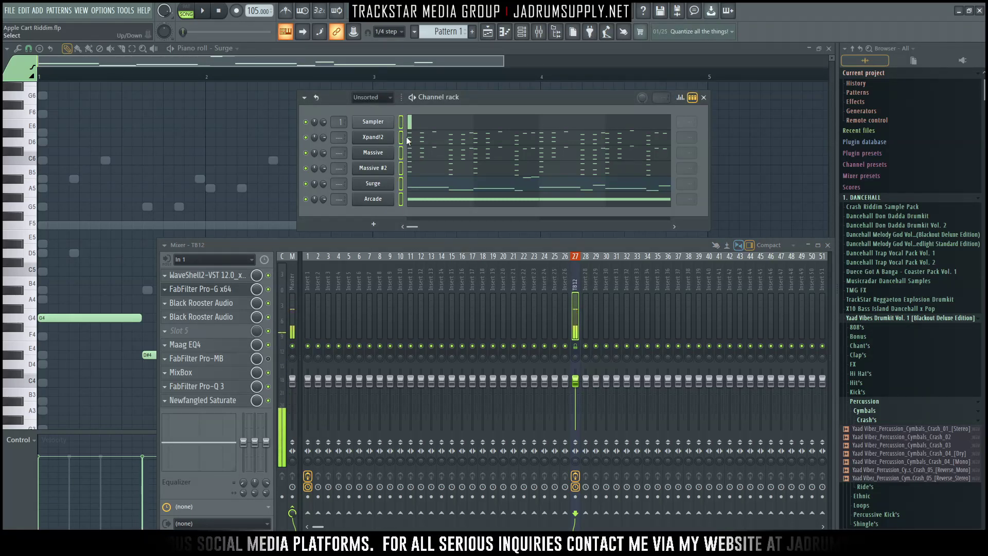
{"action": "right_click", "coordinate": [401, 122]}
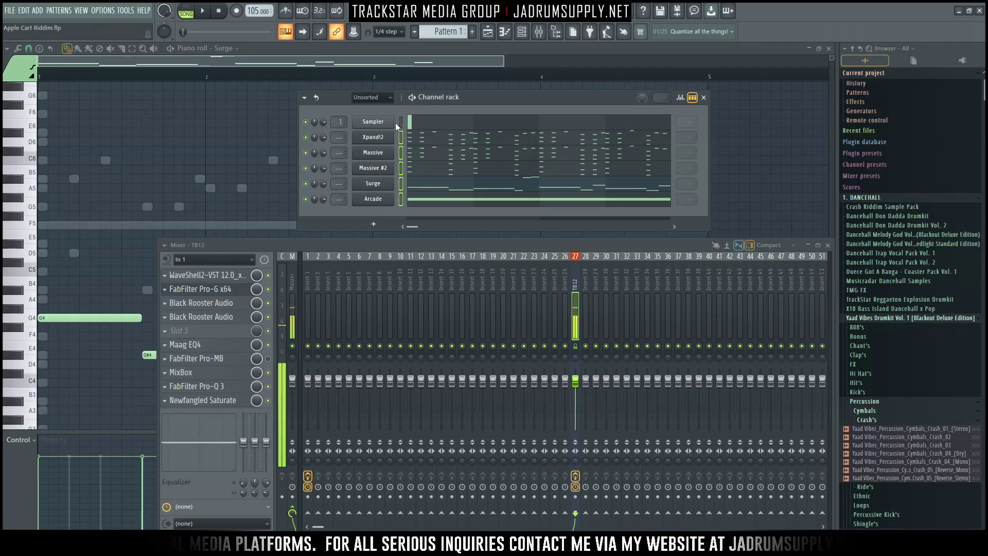
{"action": "key", "text": "ctrl+x"}
{"action": "key", "text": "F4"}
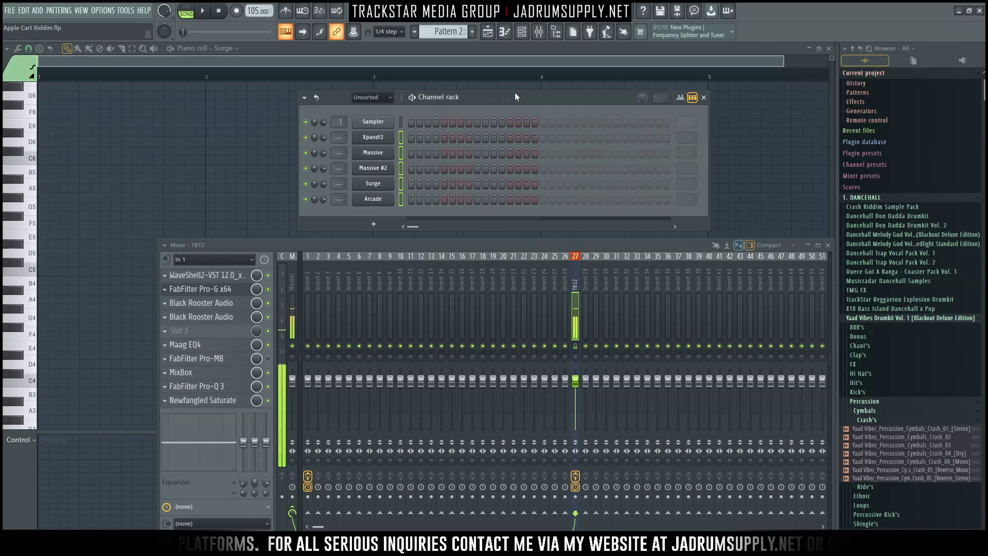
{"action": "key", "text": "ctrl+v"}
{"action": "key", "text": "KP_Subtract"}
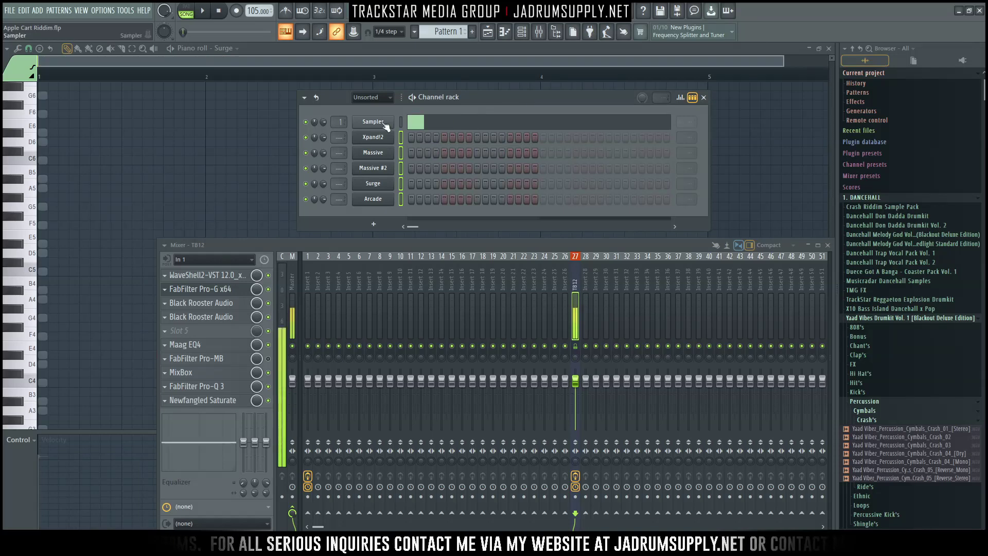
Open the Xpand!2 instrument and bring up its piano roll
{"action": "left_click", "coordinate": [389, 137]}
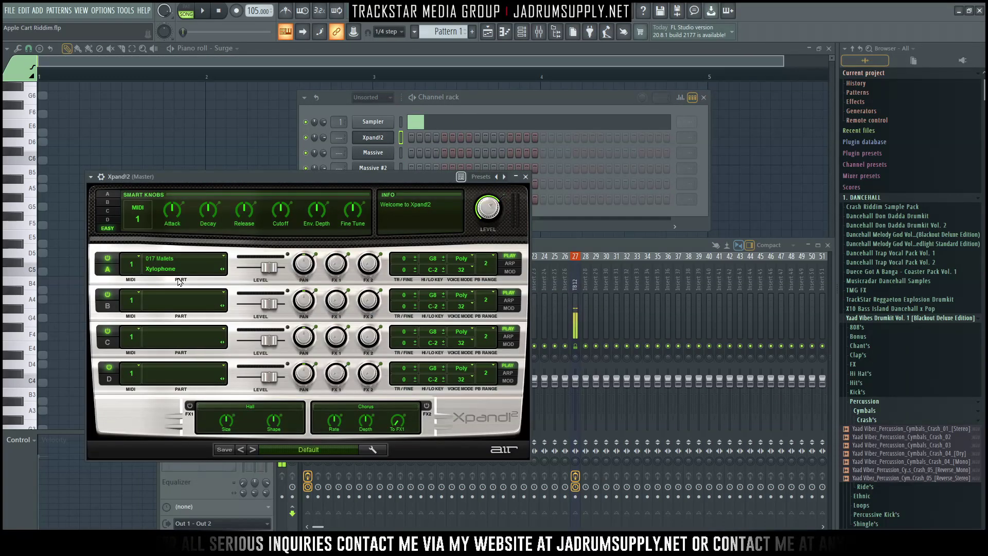
{"action": "right_click", "coordinate": [382, 136]}
{"action": "left_click", "coordinate": [419, 140]}
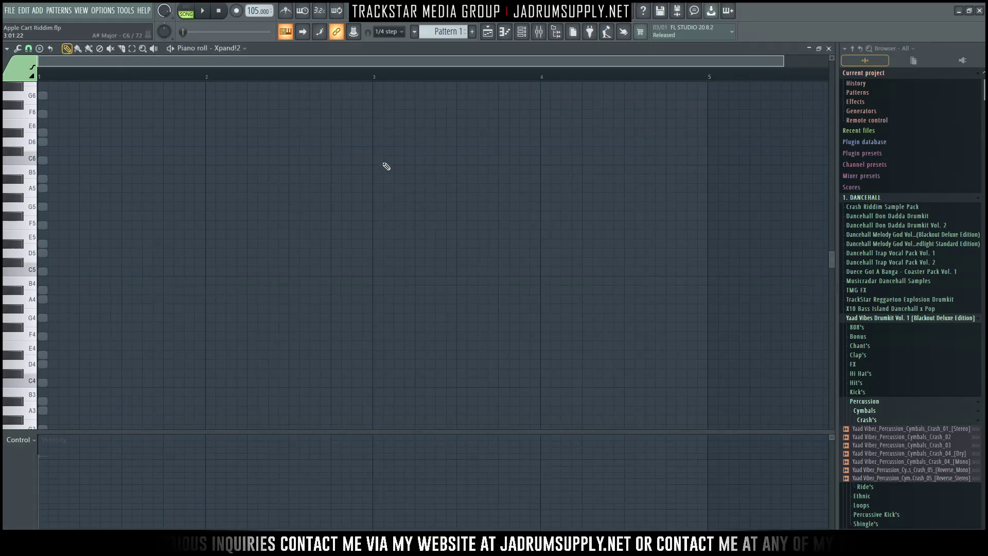
Add a one-step G3, A#3 and D4 chord at the start of bar 1 and play it
{"action": "right_click", "coordinate": [307, 181], "text": "ctrl"}
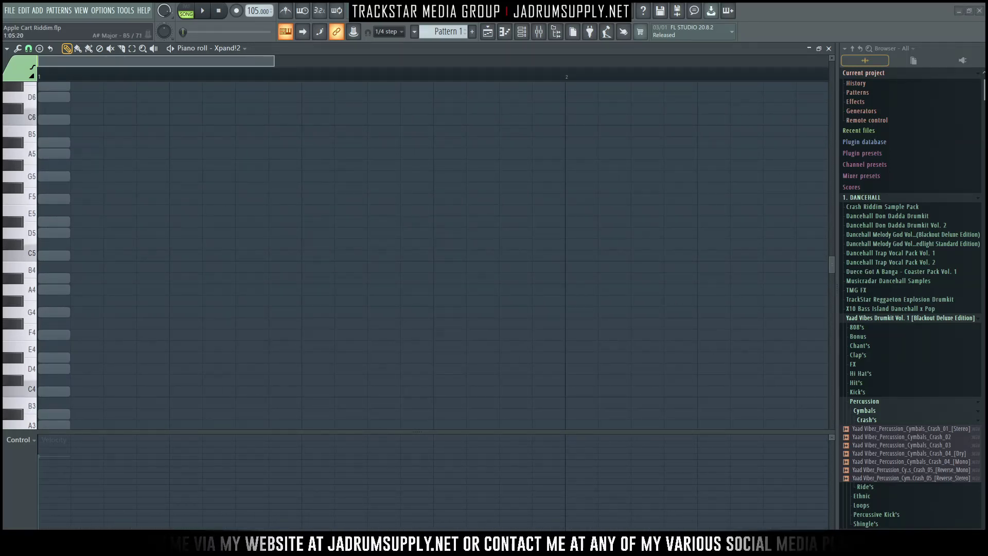
{"action": "scroll", "coordinate": [309, 270], "scroll_direction": "down", "scroll_amount": 8}
{"action": "scroll", "coordinate": [206, 257], "scroll_direction": "down", "scroll_amount": 4}
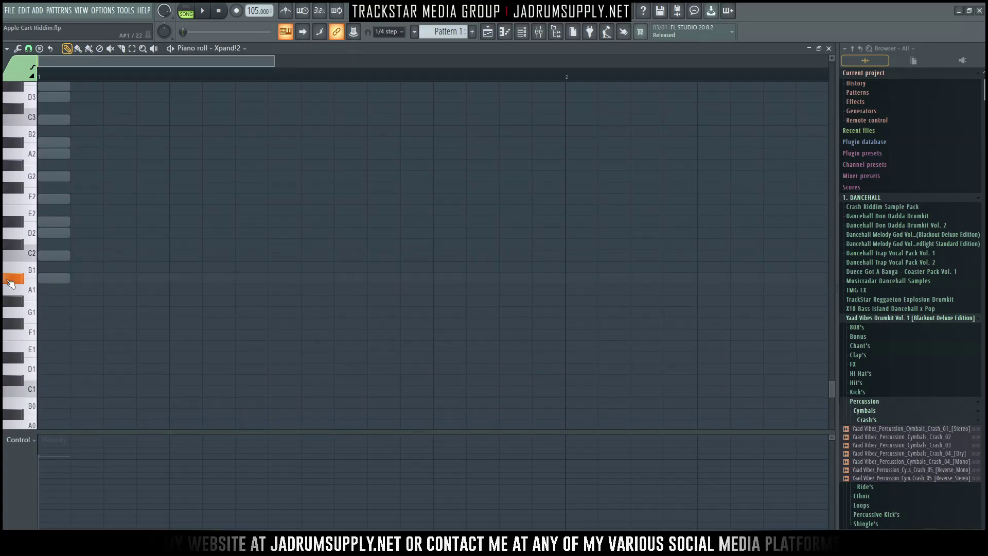
{"action": "left_click", "coordinate": [14, 282]}
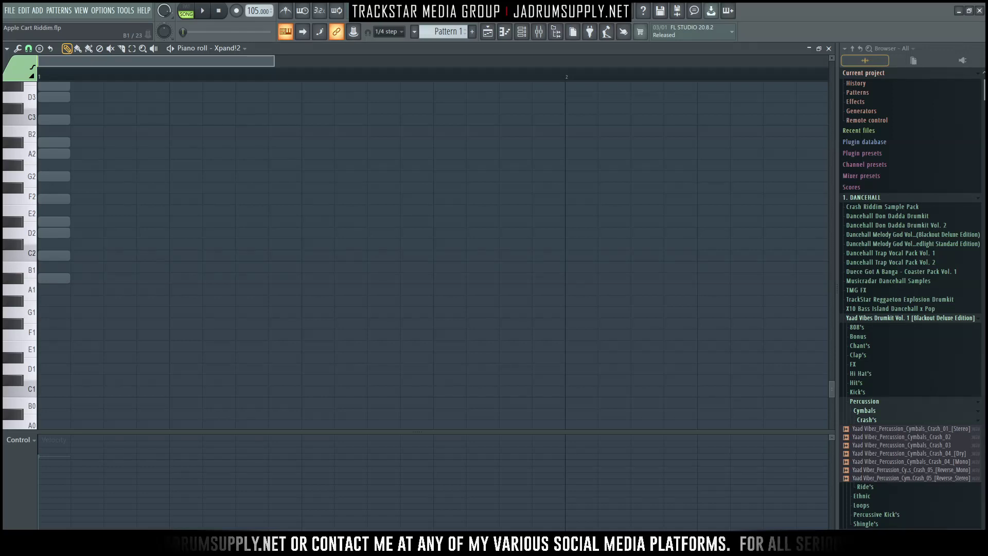
{"action": "scroll", "coordinate": [154, 209], "scroll_direction": "up", "scroll_amount": 3}
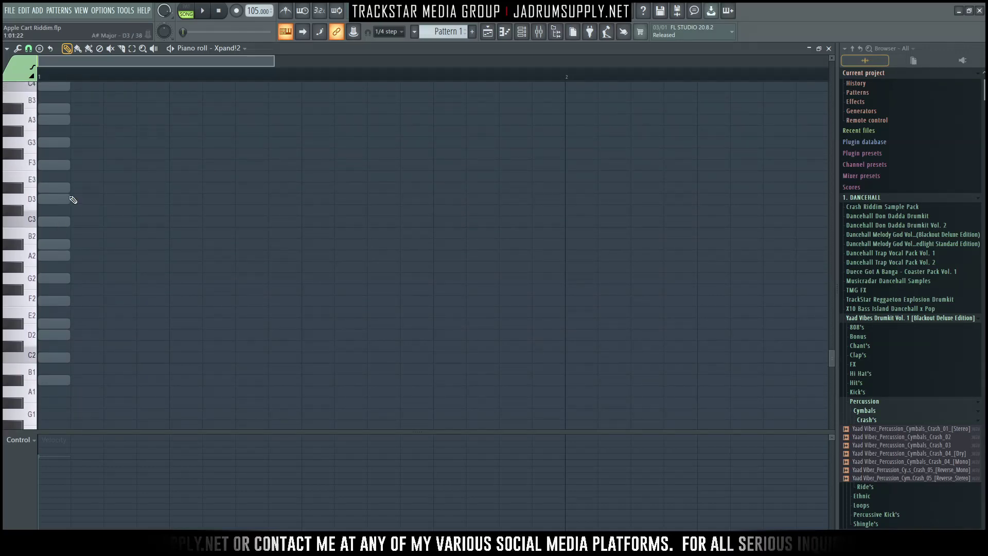
{"action": "scroll", "coordinate": [21, 216], "scroll_direction": "up", "scroll_amount": 3}
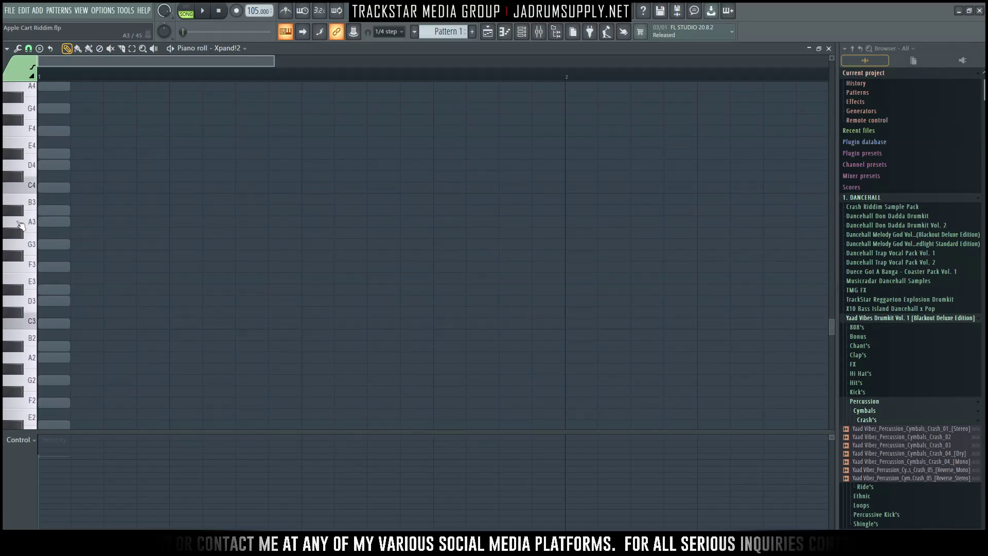
{"action": "left_click", "coordinate": [49, 245]}
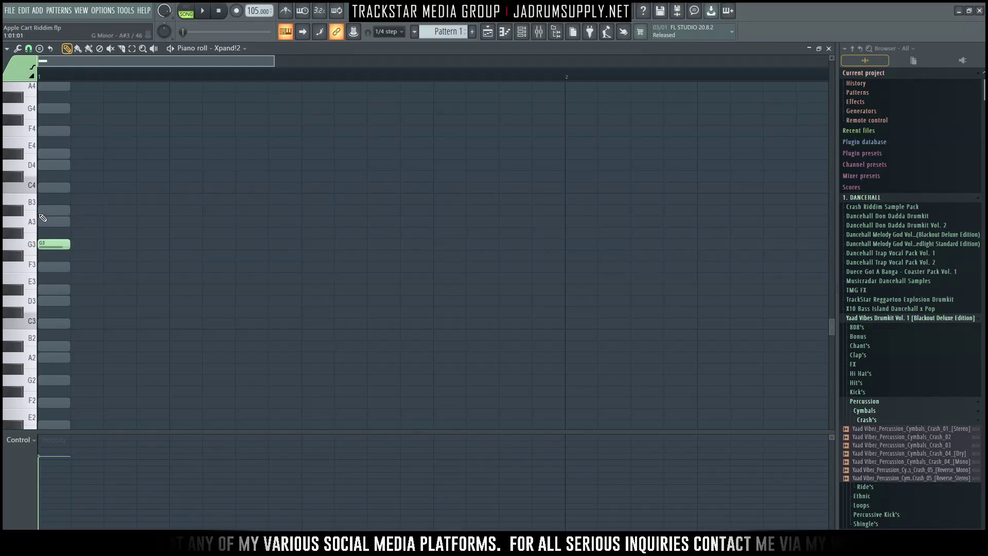
{"action": "left_click", "coordinate": [44, 211]}
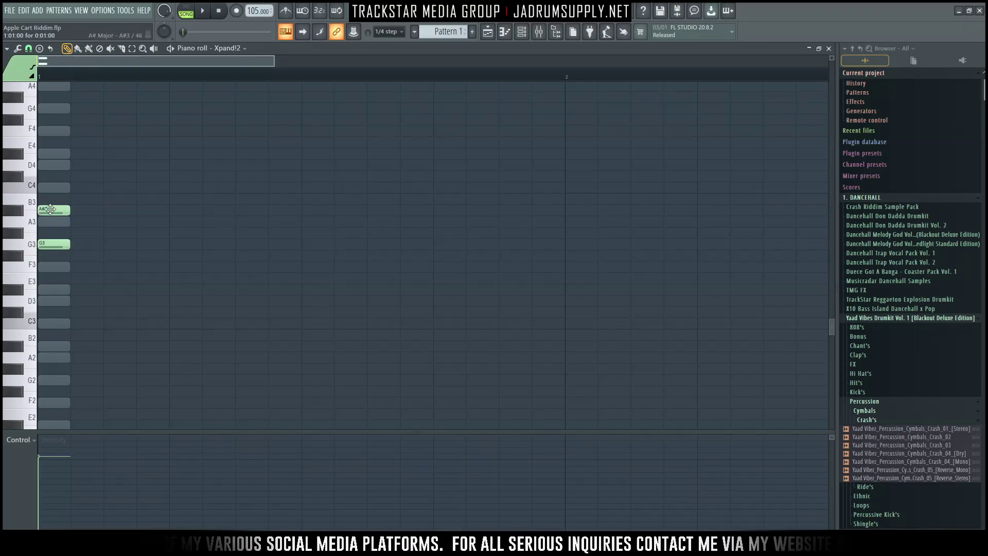
{"action": "left_click", "coordinate": [47, 165]}
{"action": "key", "text": "space"}
{"action": "key", "text": "space"}
Raise the whole chord by one octave and play it back
{"action": "left_click_drag", "start_coordinate": [115, 270], "coordinate": [70, 172]}
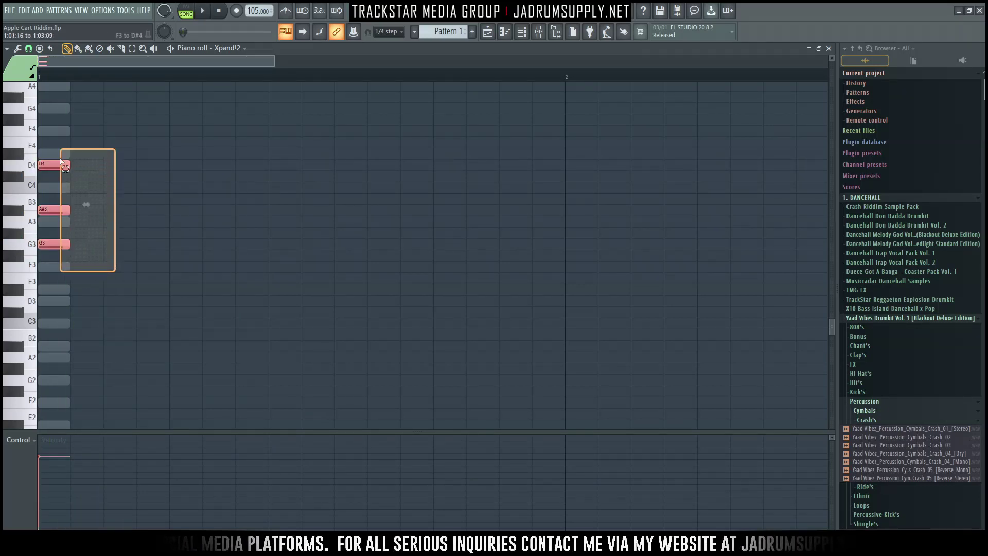
{"action": "key", "text": "ctrl+Up"}
{"action": "scroll", "coordinate": [90, 194], "scroll_direction": "up", "scroll_amount": 5}
{"action": "left_click", "coordinate": [371, 212]}
{"action": "key", "text": "space"}
{"action": "key", "text": "space"}
Copy the G4, A#4 and D5 chord to step 4 of bar 1
{"action": "scroll", "coordinate": [84, 77], "scroll_direction": "down", "scroll_amount": 5}
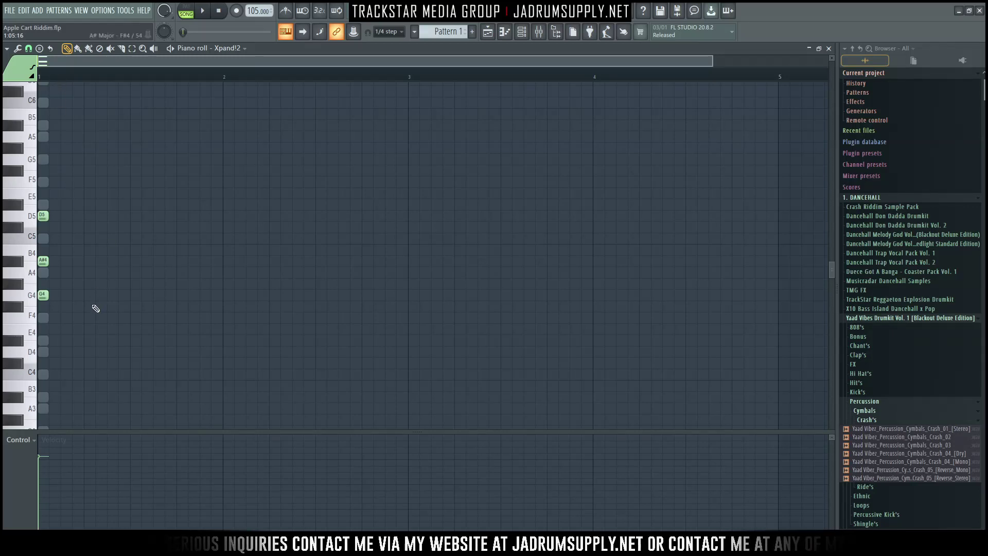
{"action": "left_click_drag", "start_coordinate": [71, 317], "coordinate": [39, 181]}
{"action": "left_click_drag", "start_coordinate": [44, 260], "coordinate": [78, 260]}
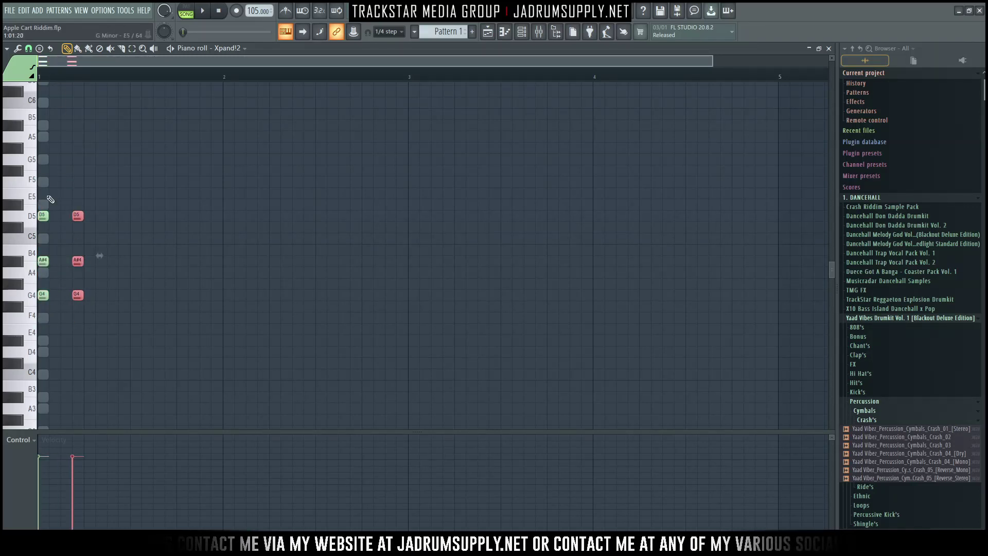
Raise the two A#4 notes to A#5, comparing the chords by playback at both octaves
{"action": "left_click_drag", "start_coordinate": [144, 287], "coordinate": [37, 245]}
{"action": "key", "text": "ctrl+Up"}
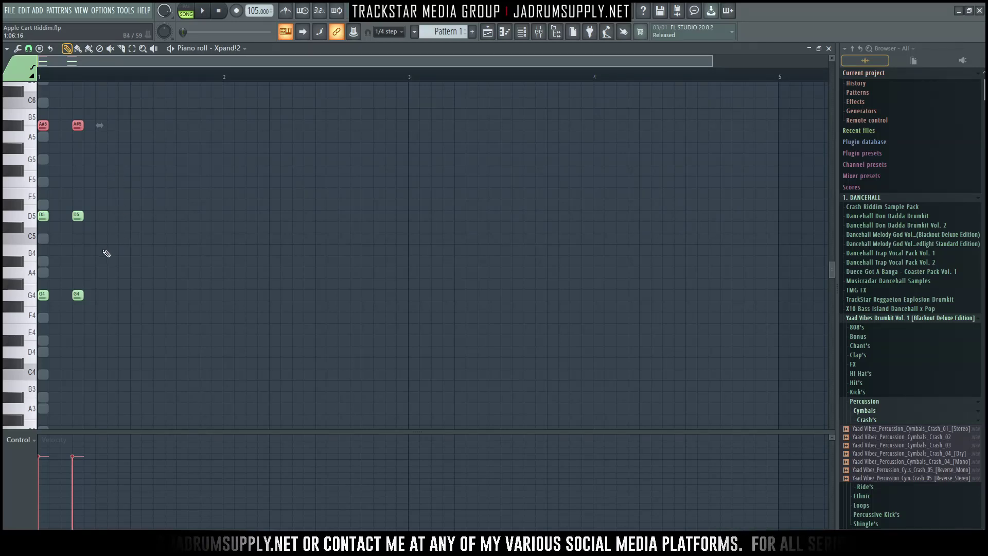
{"action": "key", "text": "ctrl+Down"}
{"action": "key", "text": "space"}
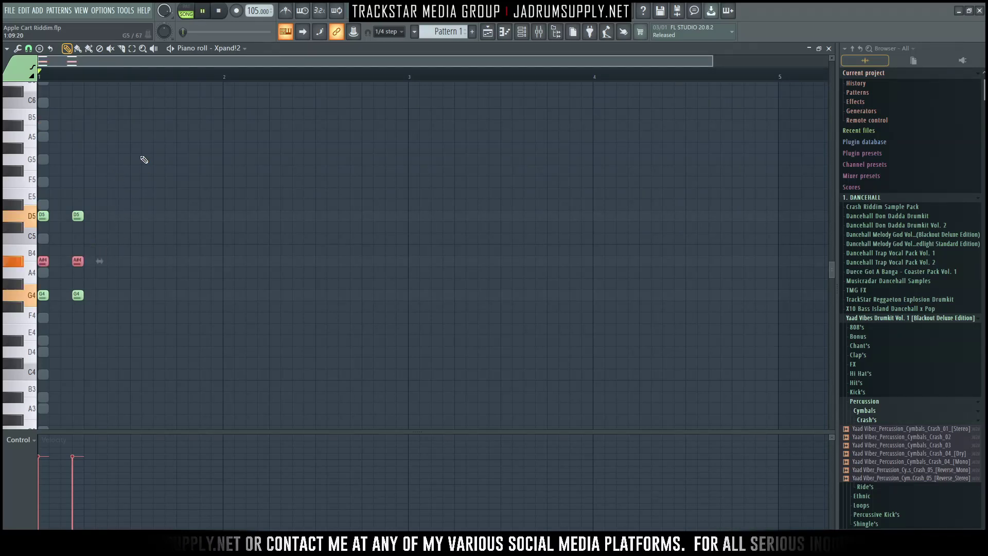
{"action": "key", "text": "space"}
{"action": "key", "text": "ctrl+Up"}
{"action": "key", "text": "space"}
{"action": "key", "text": "space"}
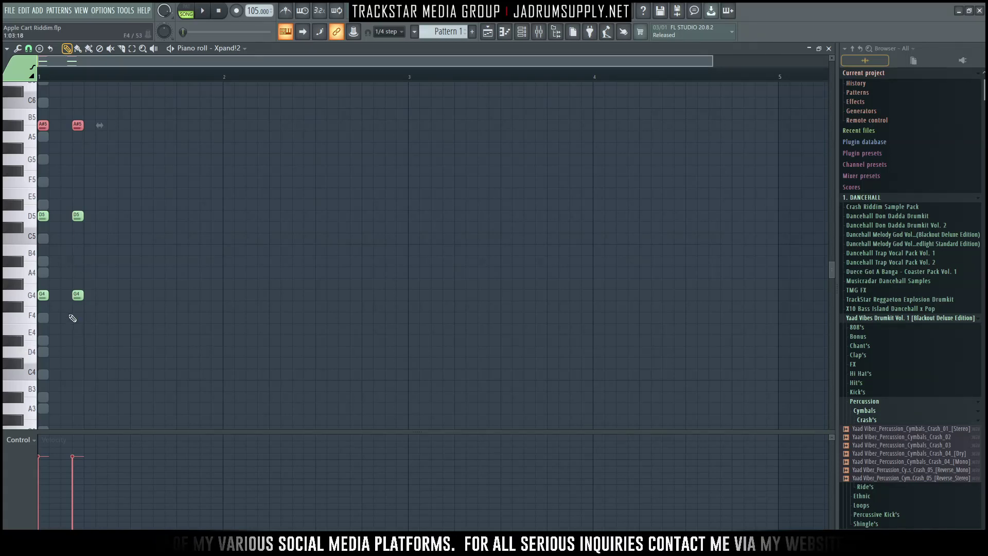
Draw D#4, G4 and A#4 chords at steps 9 and 12 of bar 1
{"action": "left_click", "coordinate": [11, 303]}
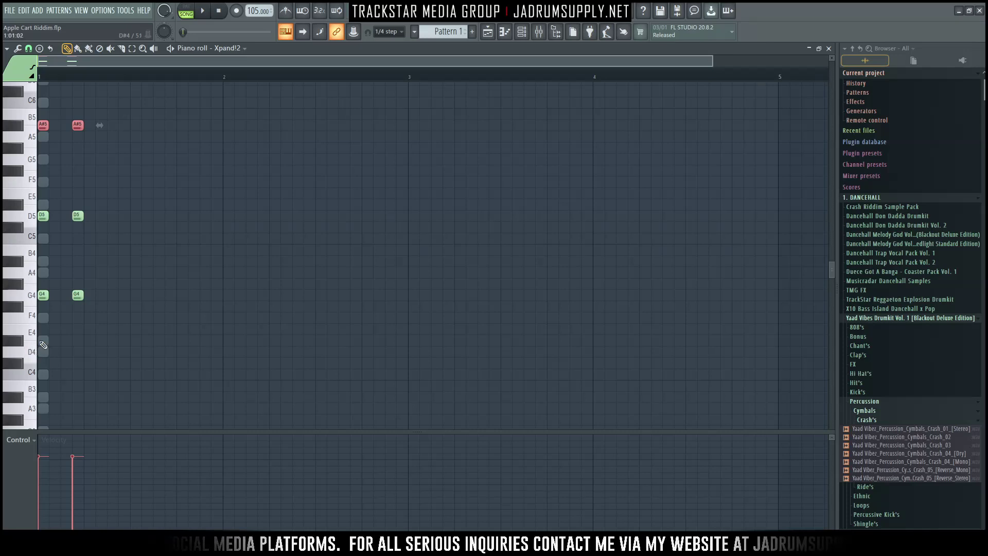
{"action": "left_click", "coordinate": [135, 340]}
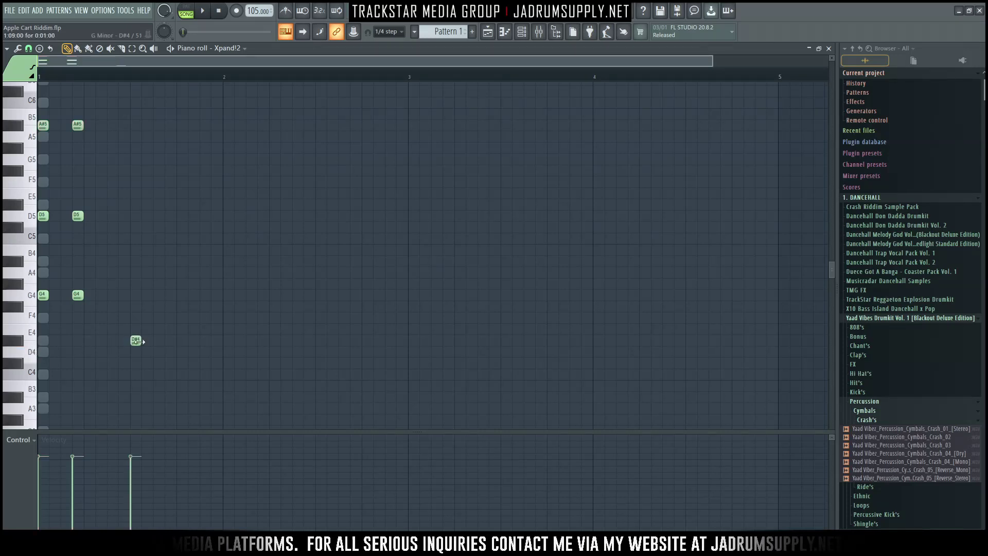
{"action": "left_click", "coordinate": [172, 340]}
{"action": "left_click_drag", "start_coordinate": [195, 358], "coordinate": [123, 322]}
{"action": "left_click", "coordinate": [136, 295]}
{"action": "left_click", "coordinate": [170, 295]}
{"action": "left_click", "coordinate": [135, 261]}
{"action": "left_click", "coordinate": [170, 261]}
Raise the two G4 notes of the D# chords to G5 and play back the bar
{"action": "left_click_drag", "start_coordinate": [207, 324], "coordinate": [130, 278]}
{"action": "key", "text": "ctrl+Up"}
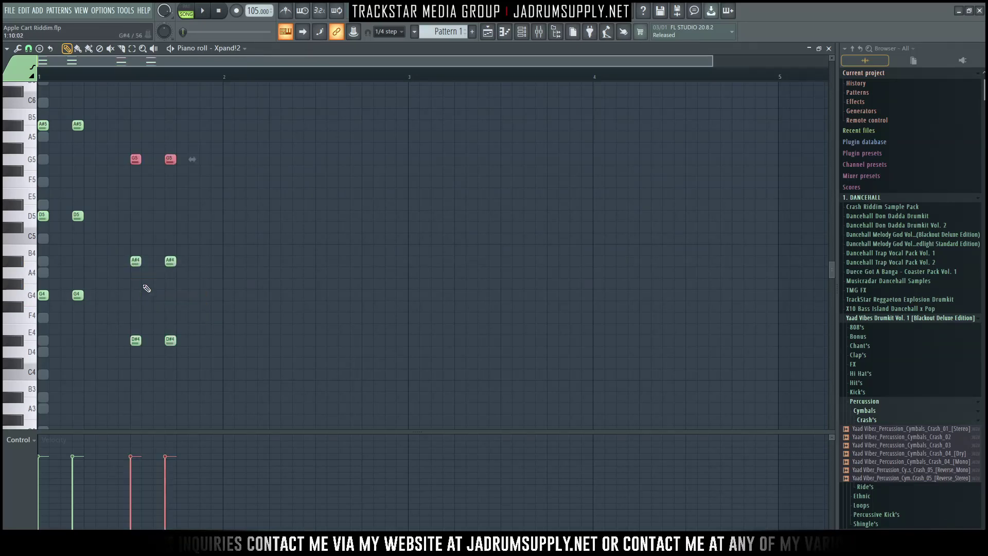
{"action": "key", "text": "space"}
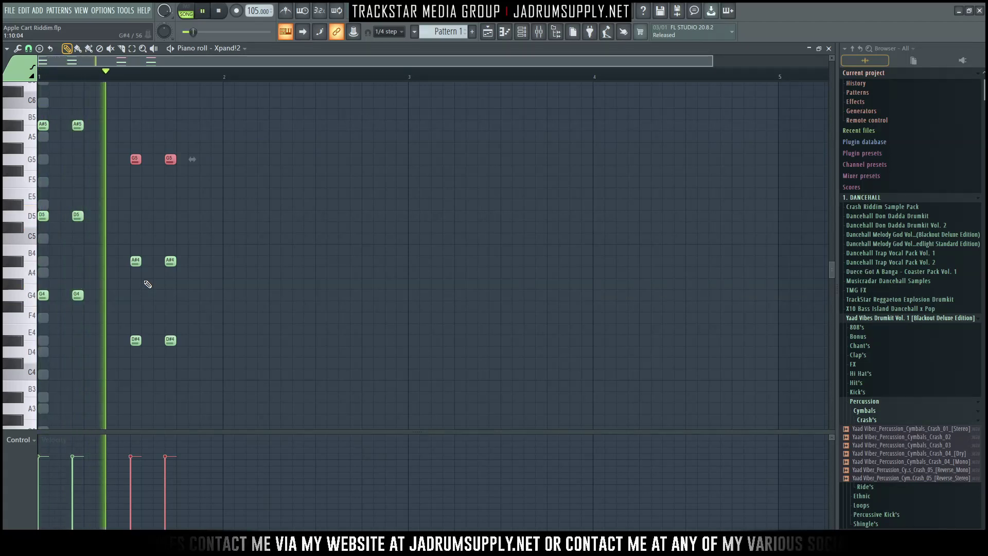
{"action": "key", "text": "space"}
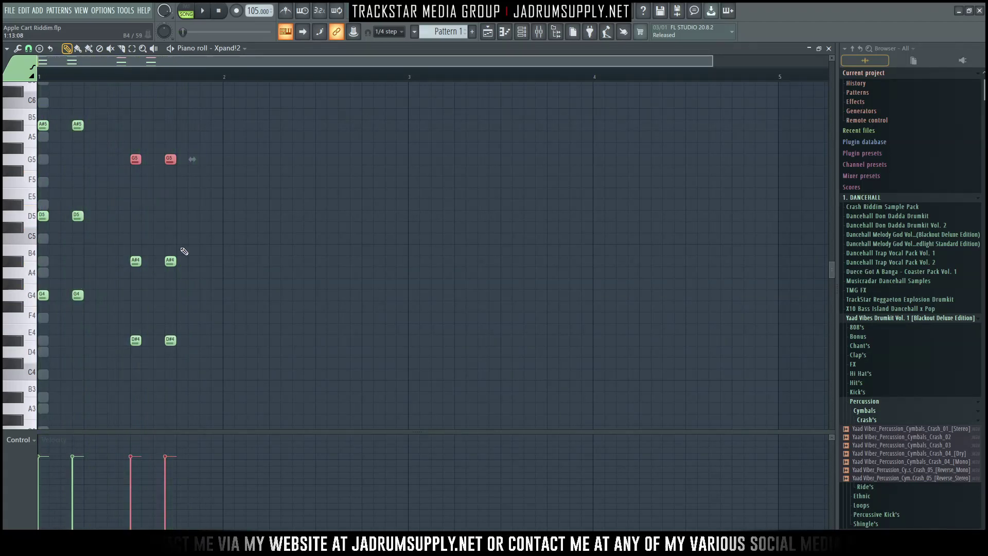
Shift both D# chords two steps to the right so they begin at step 11, and play back the bar
{"action": "left_click_drag", "start_coordinate": [234, 345], "coordinate": [125, 110]}
{"action": "left_click_drag", "start_coordinate": [135, 160], "coordinate": [158, 161]}
{"action": "key", "text": "space"}
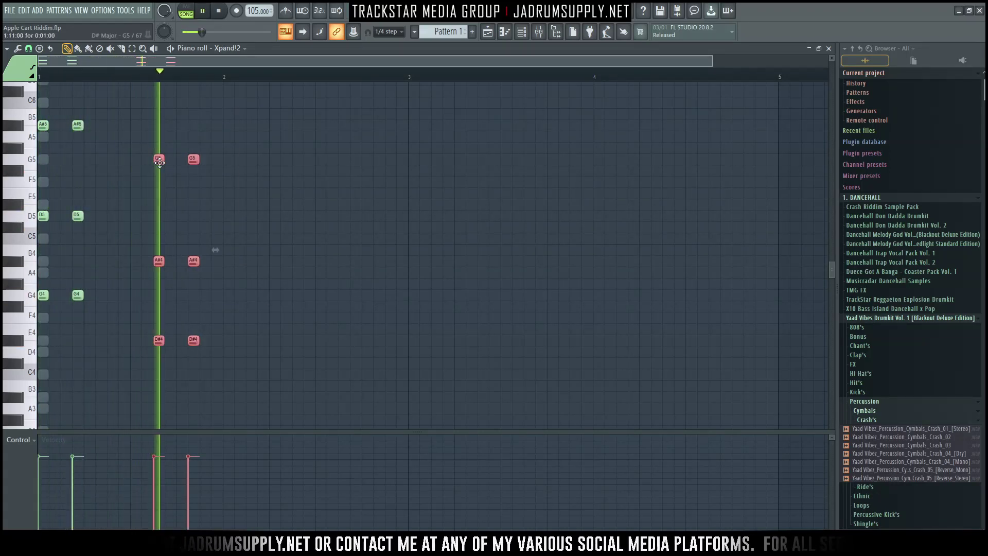
{"action": "key", "text": "space"}
Duplicate the full bar 1 chord pattern into bar 2
{"action": "left_click_drag", "start_coordinate": [232, 379], "coordinate": [214, 298]}
{"action": "scroll", "coordinate": [214, 297], "scroll_direction": "up", "scroll_amount": 3}
{"action": "key", "text": "ctrl+b"}
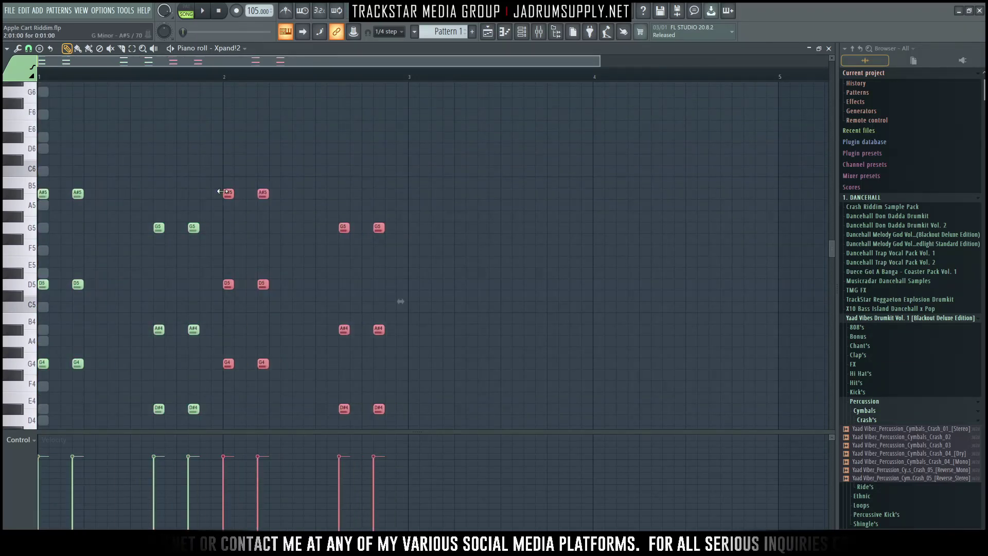
{"action": "scroll", "coordinate": [346, 359], "scroll_direction": "down", "scroll_amount": 3}
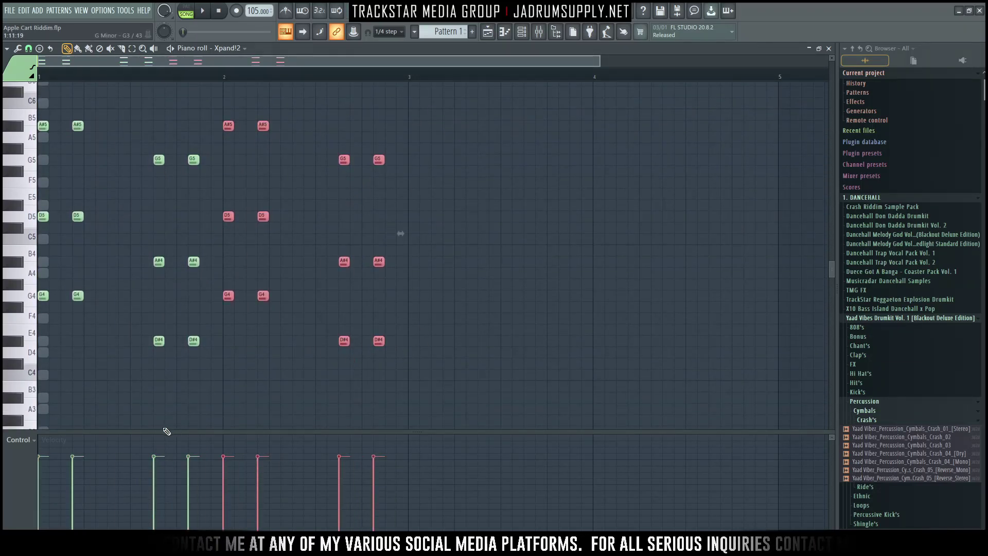
Lower the last two chords of bar 2 by one semitone and delete their upper notes, keeping only the D4 roots
{"action": "left_click_drag", "start_coordinate": [325, 374], "coordinate": [442, 82]}
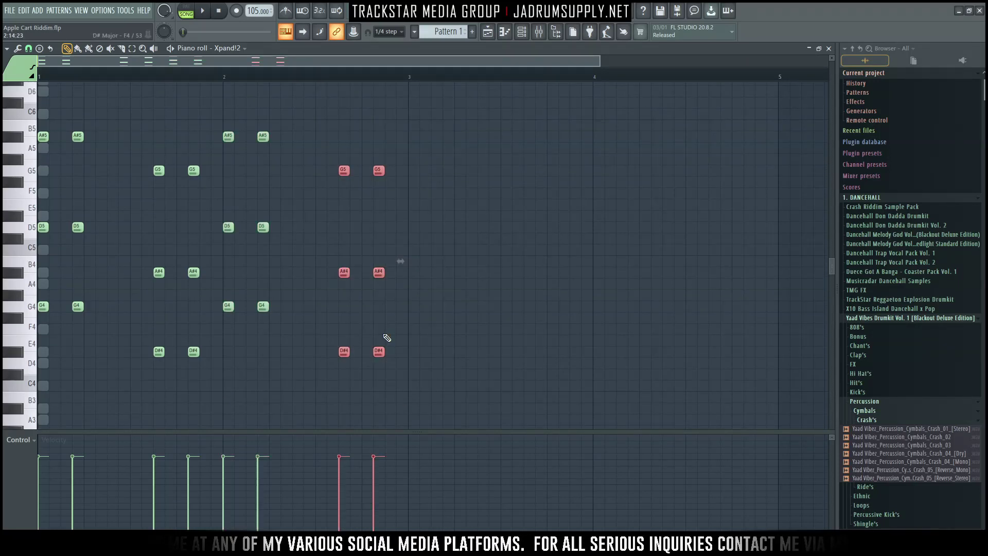
{"action": "key", "text": "shift+Down"}
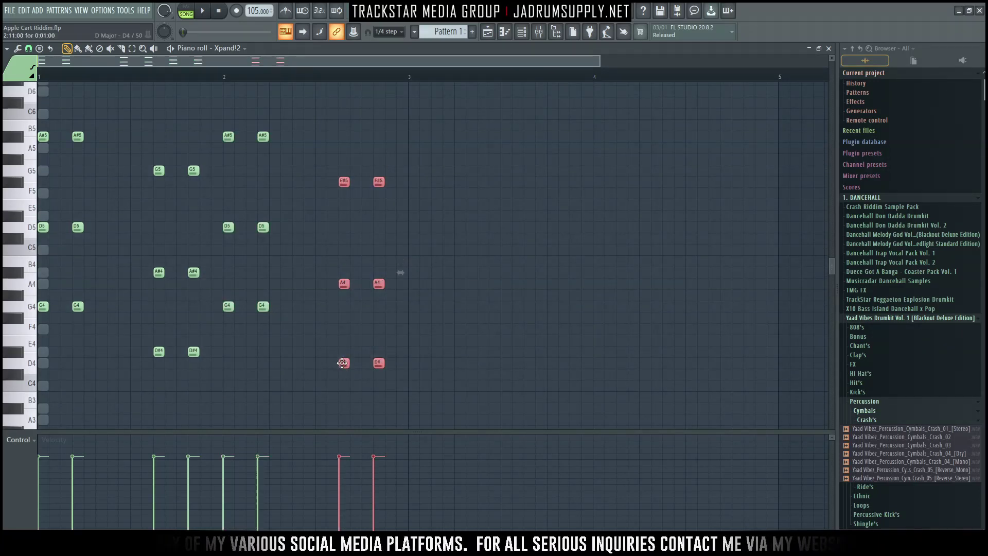
{"action": "left_click", "coordinate": [19, 354]}
{"action": "left_click", "coordinate": [34, 366]}
{"action": "left_click", "coordinate": [382, 387], "text": "ctrl"}
{"action": "left_click_drag", "start_coordinate": [395, 312], "coordinate": [325, 153]}
{"action": "key", "text": "Delete"}
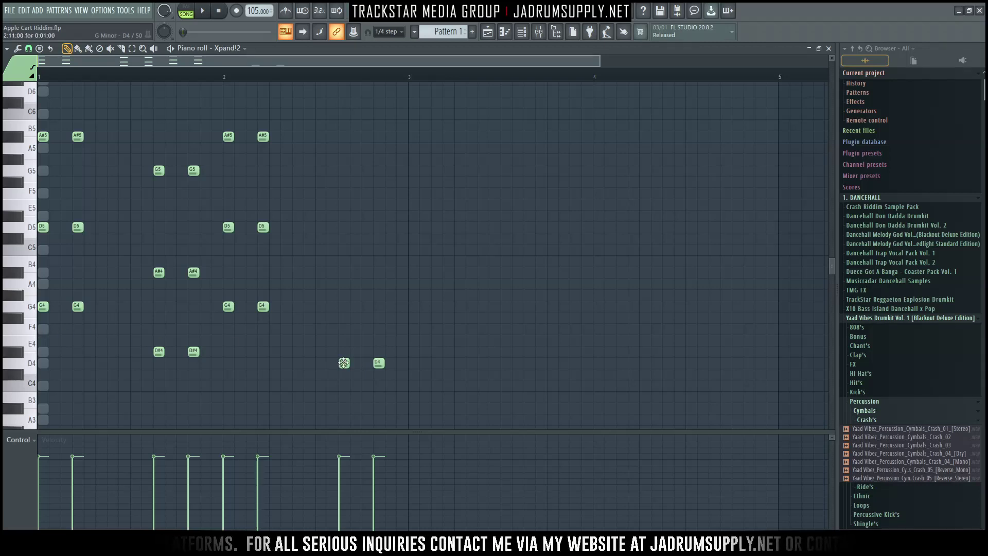
Draw F4 and A4 notes above both D4 notes at the end of bar 2
{"action": "left_click", "coordinate": [343, 329]}
{"action": "left_click", "coordinate": [377, 330]}
{"action": "left_click_drag", "start_coordinate": [342, 307], "coordinate": [337, 284]}
{"action": "left_click", "coordinate": [379, 284]}
Raise the two F4 notes at the end of bar 2 to F5 and play back the progression
{"action": "left_click_drag", "start_coordinate": [411, 334], "coordinate": [313, 304]}
{"action": "key", "text": "ctrl+Up"}
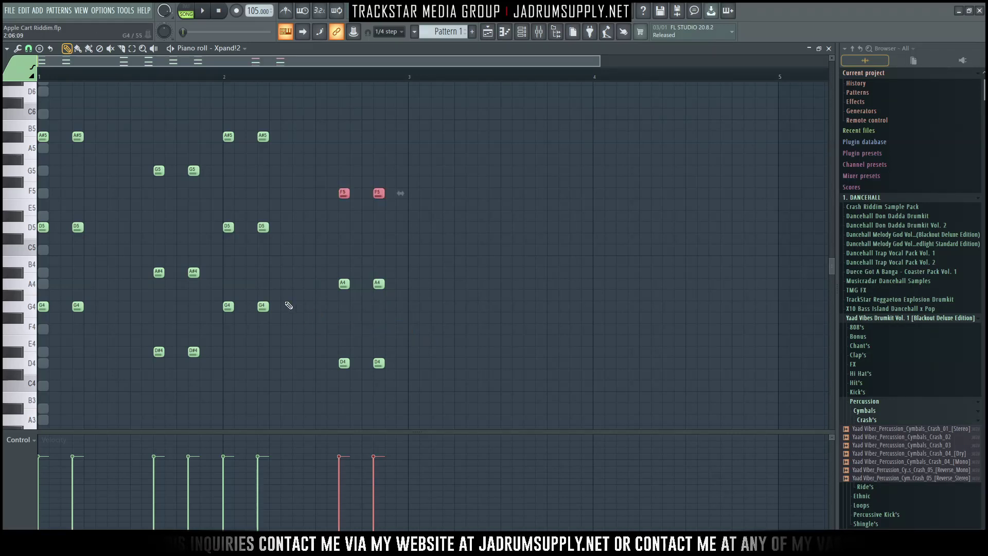
{"action": "left_click_drag", "start_coordinate": [454, 379], "coordinate": [379, 165]}
{"action": "key", "text": "space"}
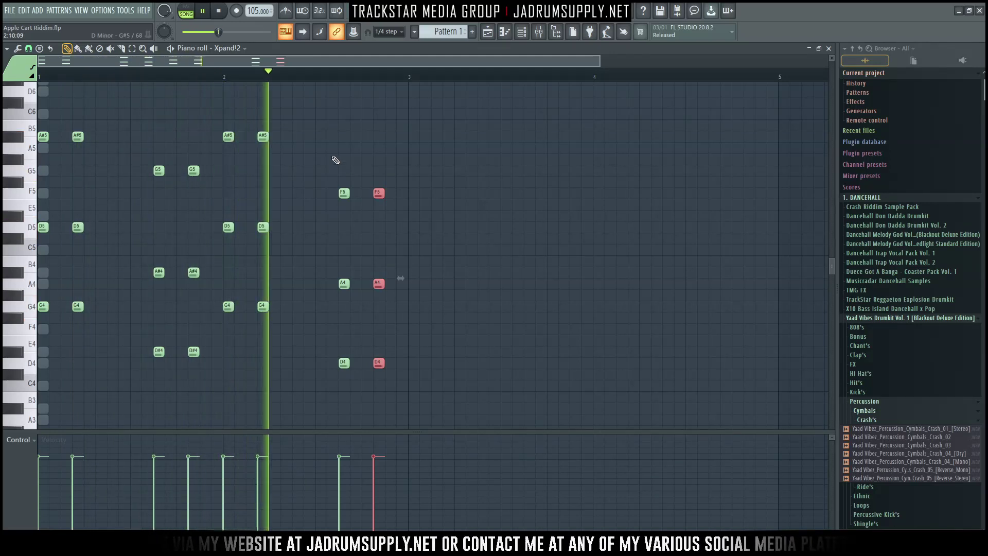
{"action": "key", "text": "space"}
Lower the first two chords of bar 2 by two semitones so their roots sit on F4
{"action": "left_click", "coordinate": [296, 314]}
{"action": "left_click_drag", "start_coordinate": [296, 314], "coordinate": [223, 97]}
{"action": "left_click_drag", "start_coordinate": [228, 307], "coordinate": [229, 329]}
{"action": "left_click", "coordinate": [271, 285]}
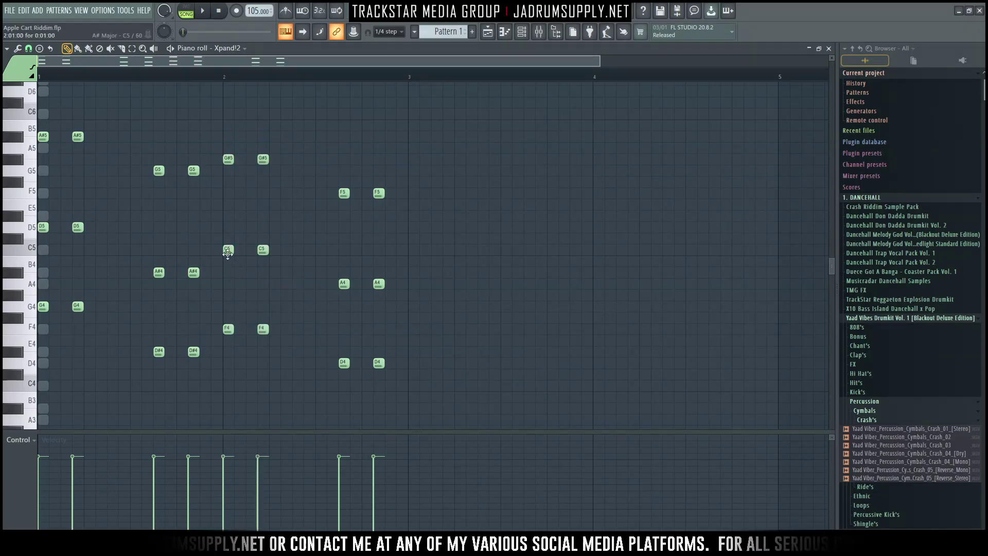
Raise the upper notes of the first two chords in bar 2 to A5 and play back the result
{"action": "left_click_drag", "start_coordinate": [216, 164], "coordinate": [267, 147]}
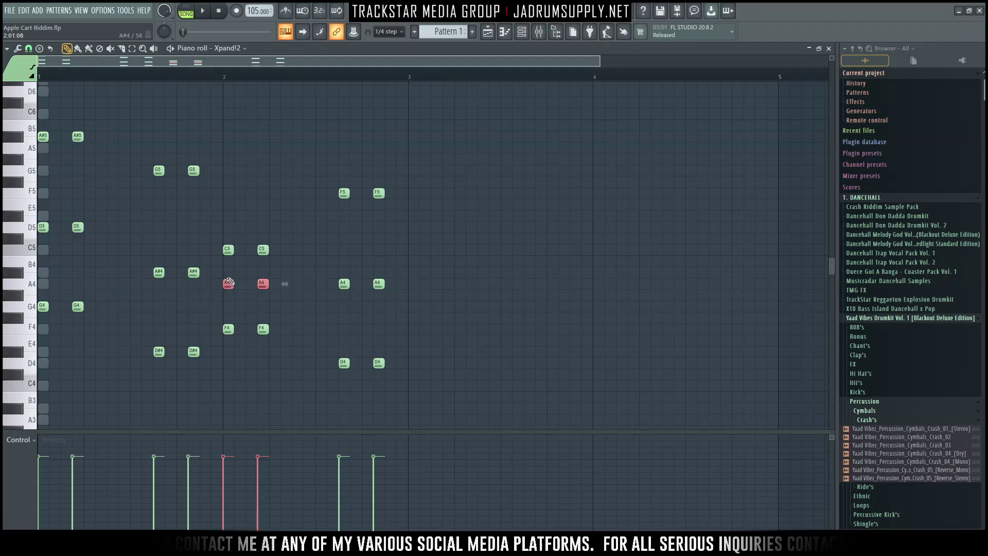
{"action": "key", "text": "space"}
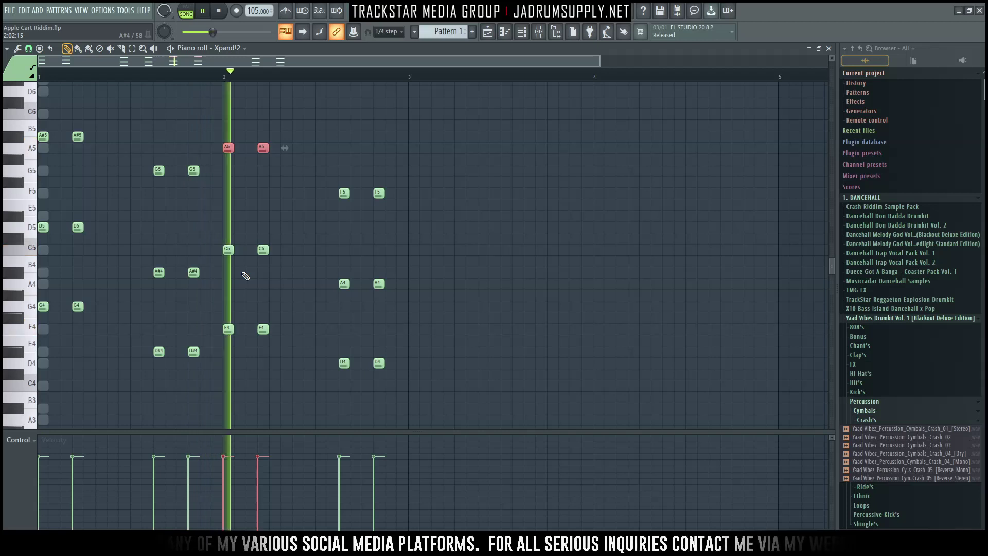
{"action": "key", "text": "space"}
Duplicate the whole two-bar chord progression into bars 3 and 4 and play it back
{"action": "left_click_drag", "start_coordinate": [438, 368], "coordinate": [62, 170]}
{"action": "key", "text": "ctrl+b"}
{"action": "key", "text": "space"}
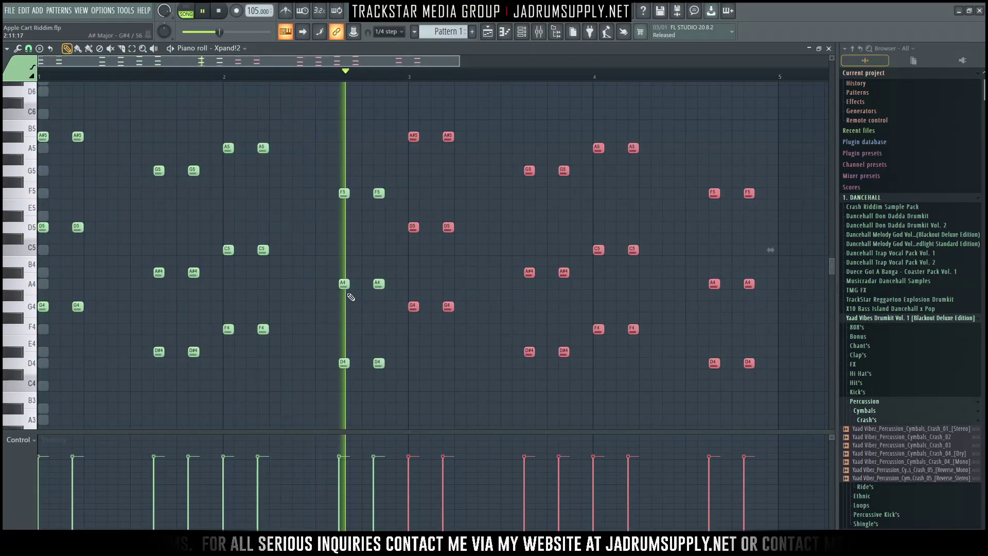
{"action": "key", "text": "space"}
Delete the final D4 chord at the end of bars 2 and 4, keeping the earlier D4 chord, and listen to the progression
{"action": "left_click_drag", "start_coordinate": [372, 176], "coordinate": [385, 430]}
{"action": "left_click_drag", "start_coordinate": [744, 123], "coordinate": [741, 360]}
{"action": "key", "text": "space"}
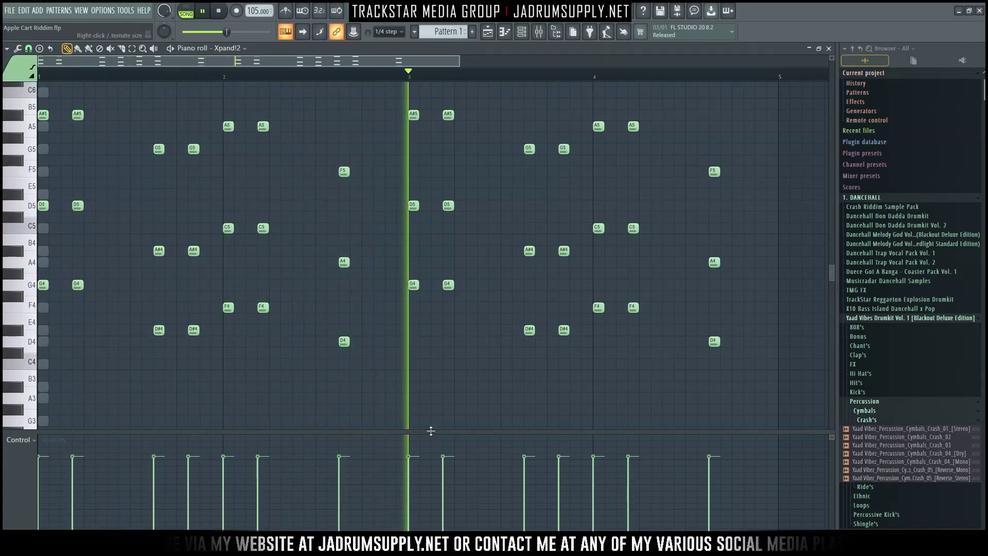
{"action": "key", "text": "space"}
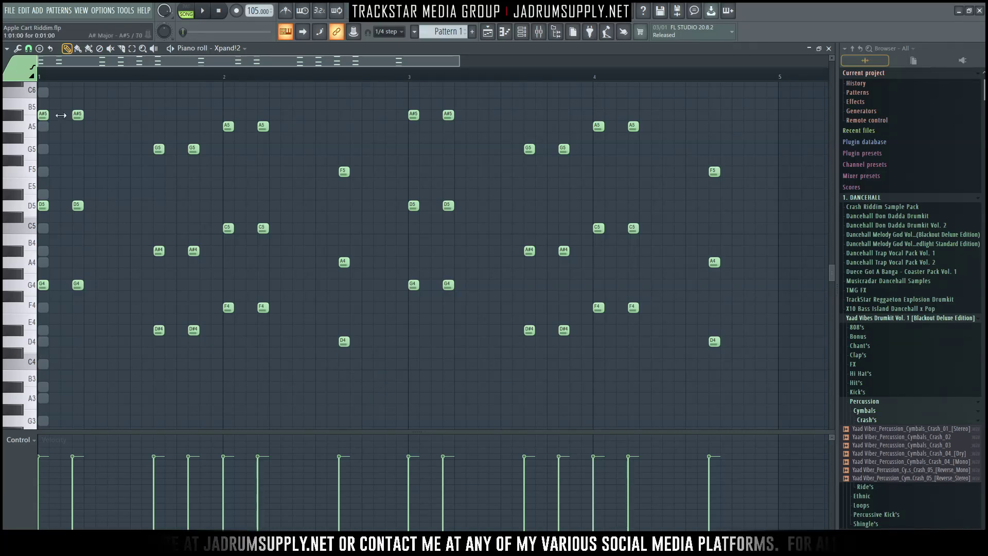
Draw a C6 melody note after the first two chords of bar 1 and play it back
{"action": "scroll", "coordinate": [60, 115], "scroll_direction": "up", "scroll_amount": 3}
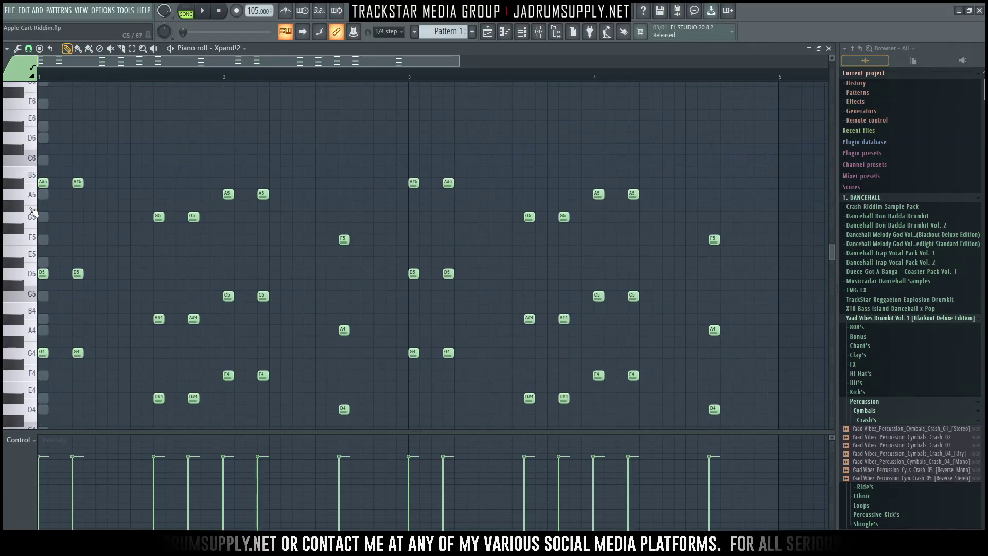
{"action": "left_click", "coordinate": [113, 160]}
{"action": "key", "text": "space"}
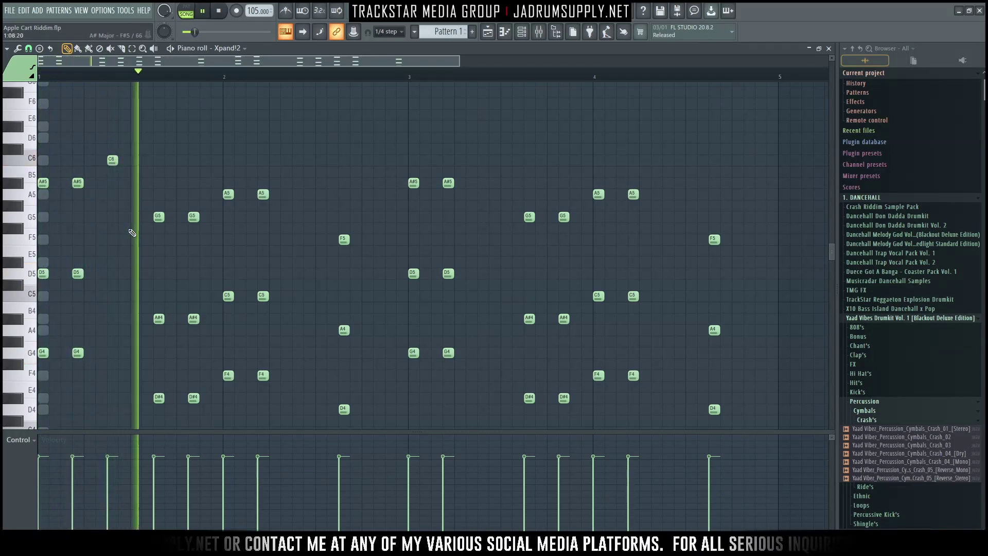
{"action": "key", "text": "space"}
Add an A#5 melody note at the end of bar 1 and a C6 after the first two chords of bar 2 while auditioning
{"action": "key", "text": "space"}
{"action": "left_click", "coordinate": [216, 182]}
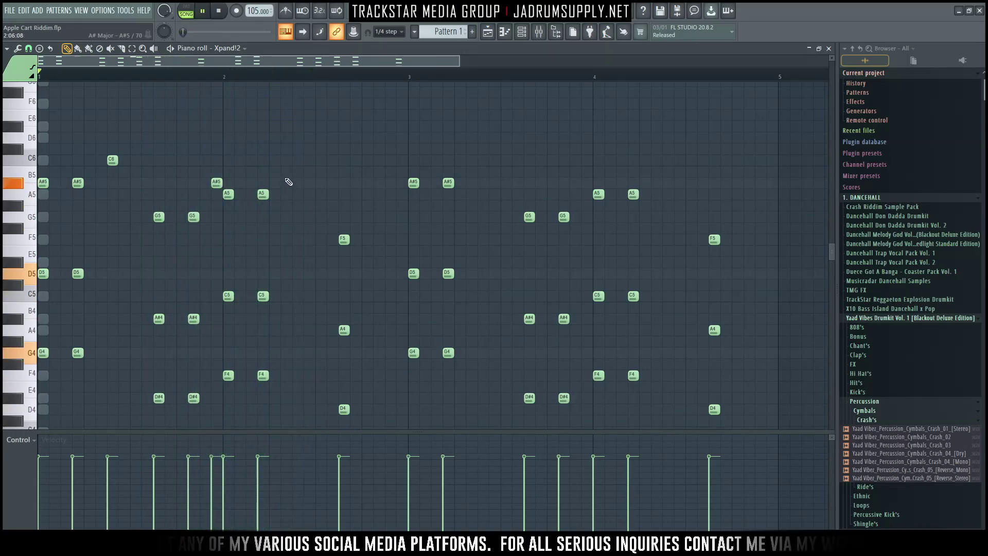
{"action": "left_click", "coordinate": [297, 160]}
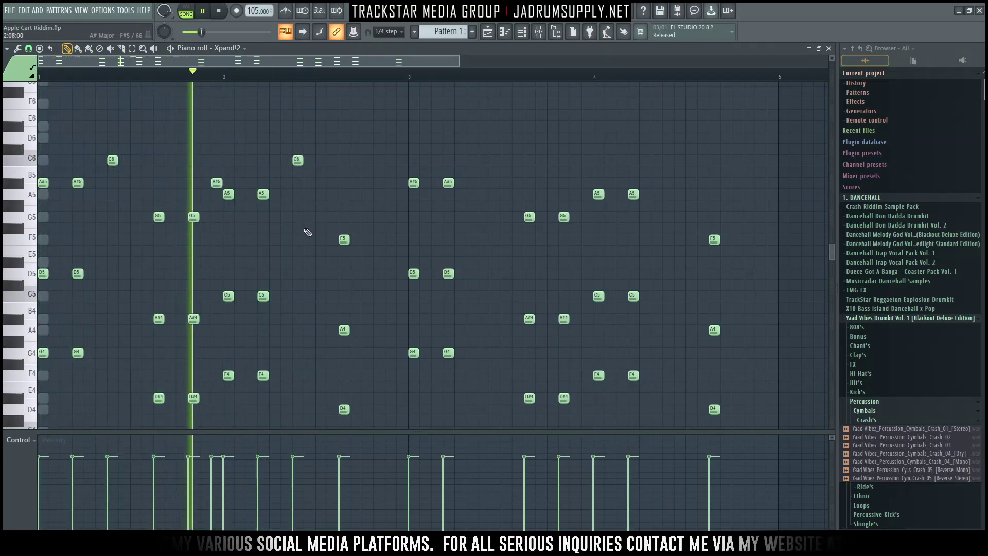
{"action": "key", "text": "space"}
{"action": "key", "text": "space"}
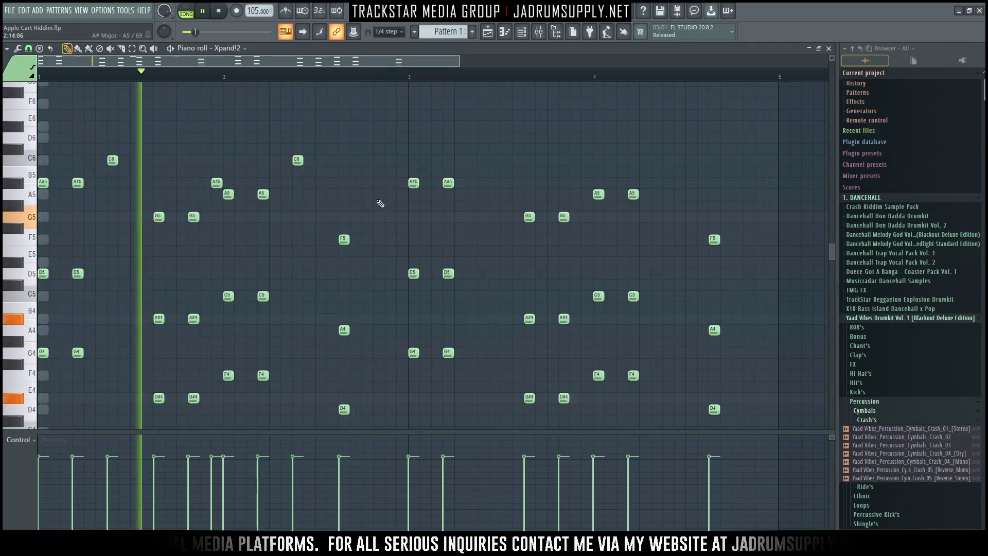
Add A5 and A#5 melody notes after the last chord of bar 2
{"action": "left_click", "coordinate": [367, 194]}
{"action": "left_click", "coordinate": [390, 182]}
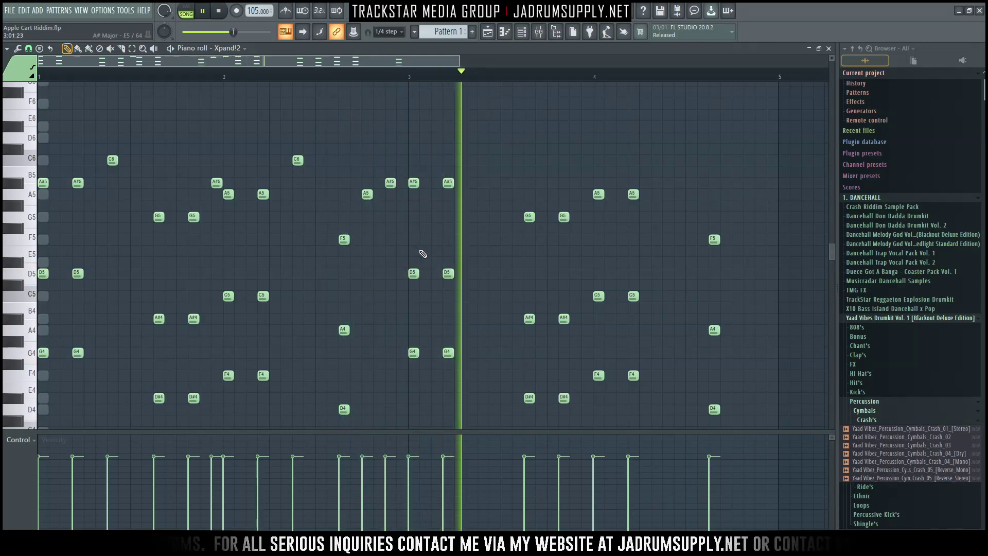
{"action": "key", "text": "space"}
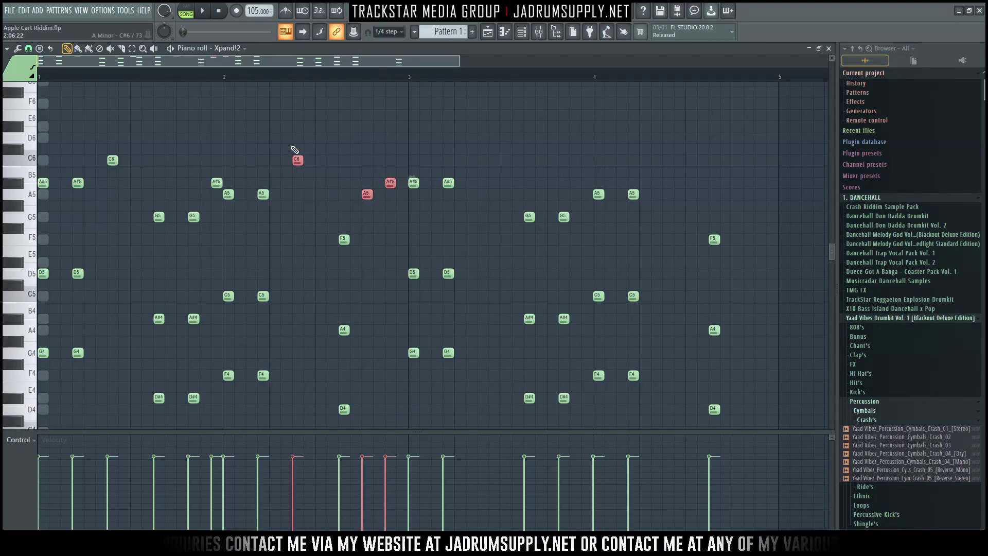
Copy the single melody notes of bars 1 and 2 into bars 3 and 4 and audition them in pattern mode
{"action": "left_click_drag", "start_coordinate": [172, 199], "coordinate": [481, 159]}
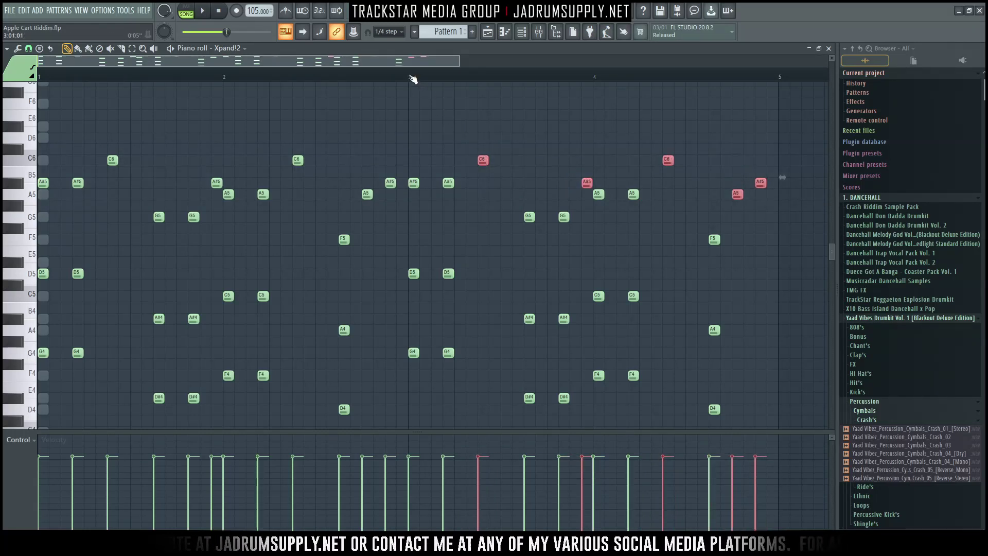
{"action": "key", "text": "space"}
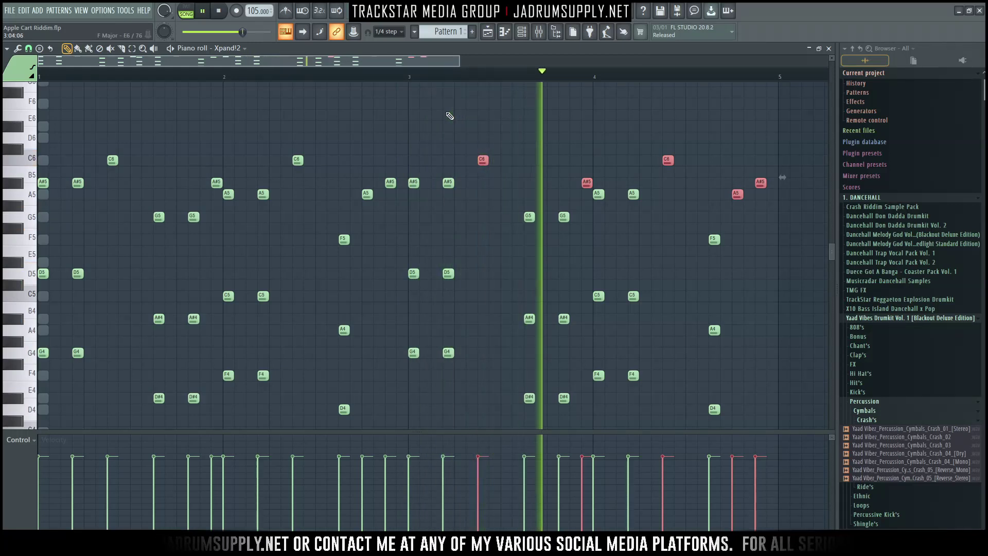
{"action": "key", "text": "space"}
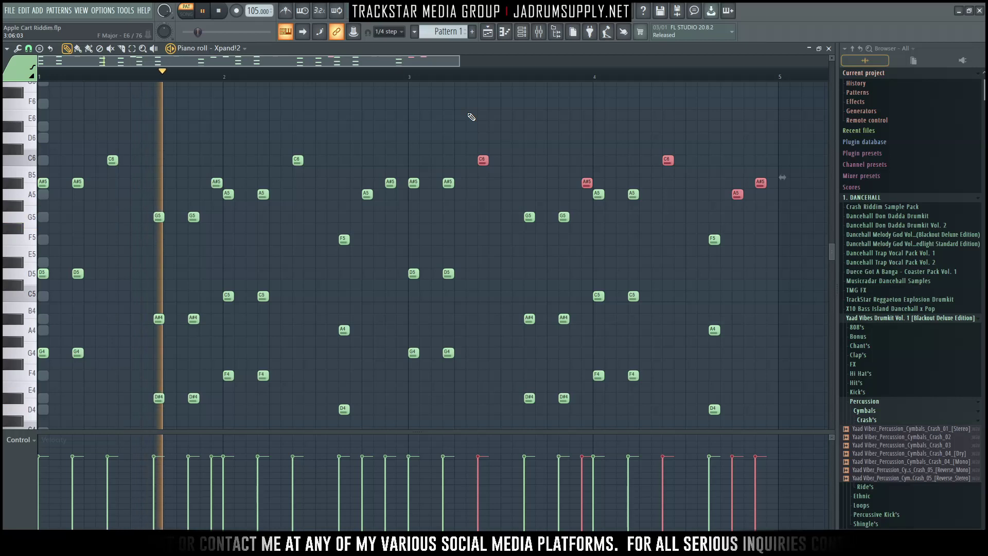
{"action": "key", "text": "space"}
{"action": "key", "text": "space"}
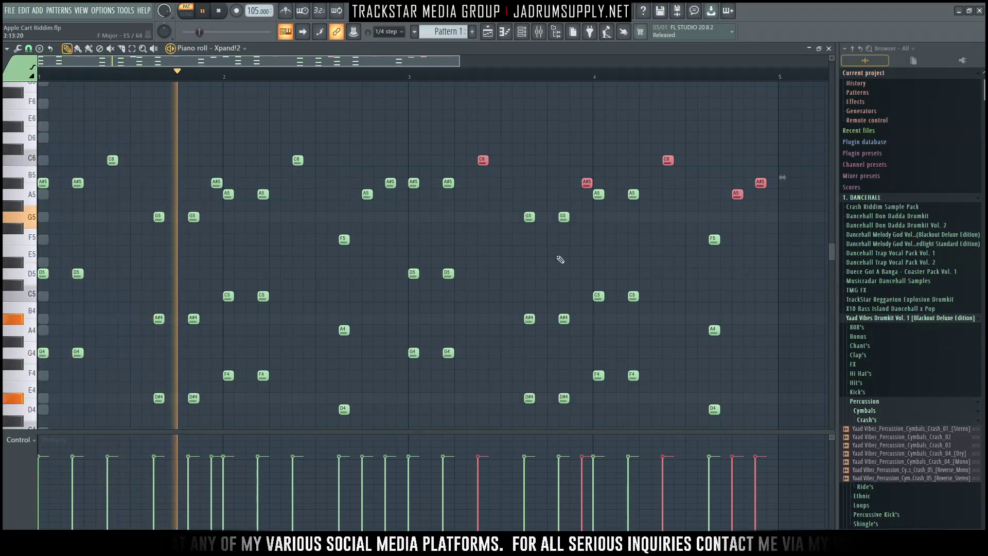
Change bar 4's C6 melody note to D6 and its last two melody notes to A#5 and A5, and play the pattern
{"action": "left_click", "coordinate": [757, 230], "text": "ctrl"}
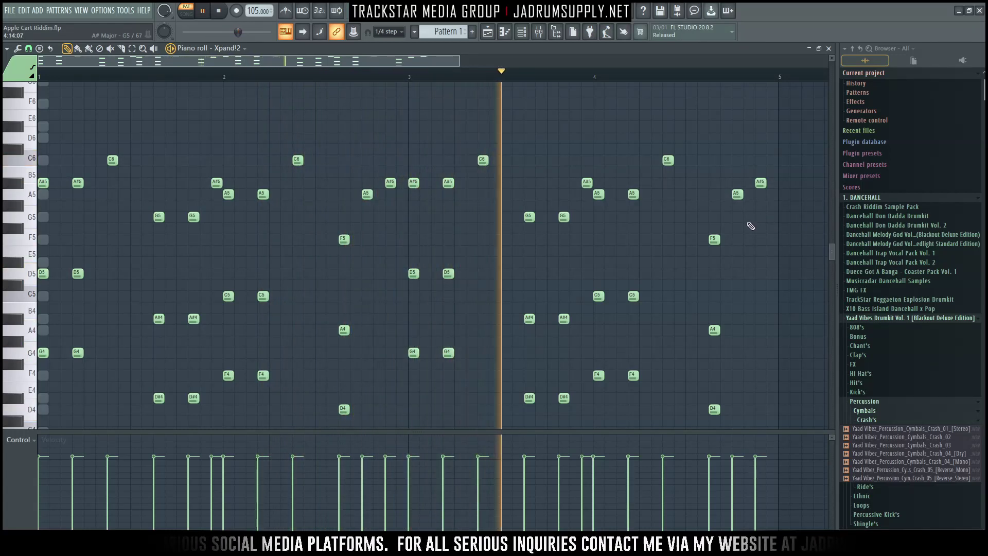
{"action": "key", "text": "space"}
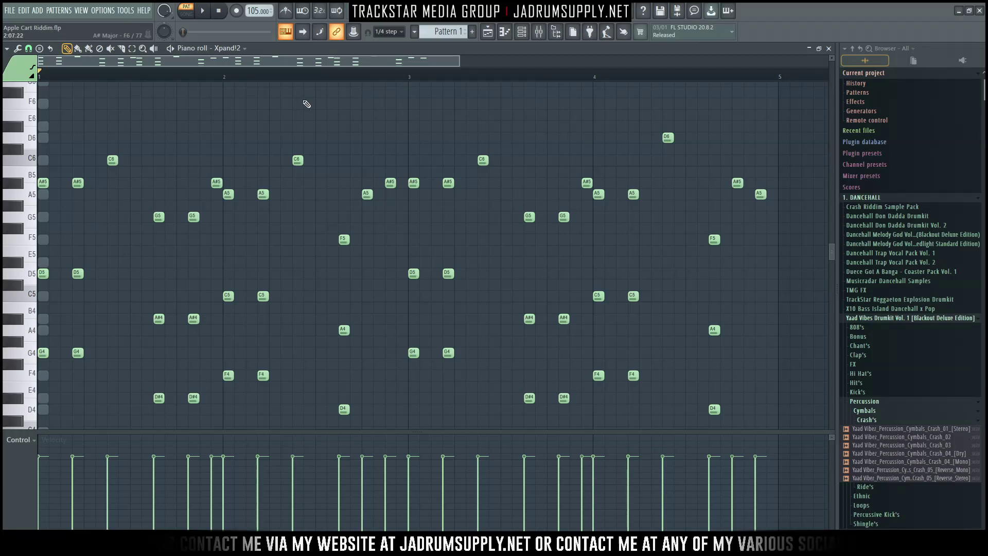
{"action": "key", "text": "space"}
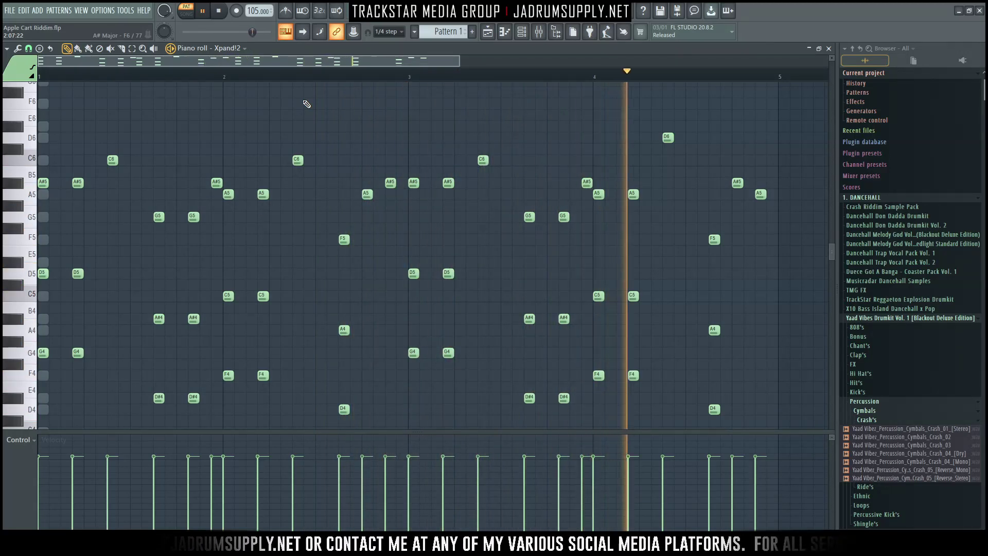
{"action": "key", "text": "space"}
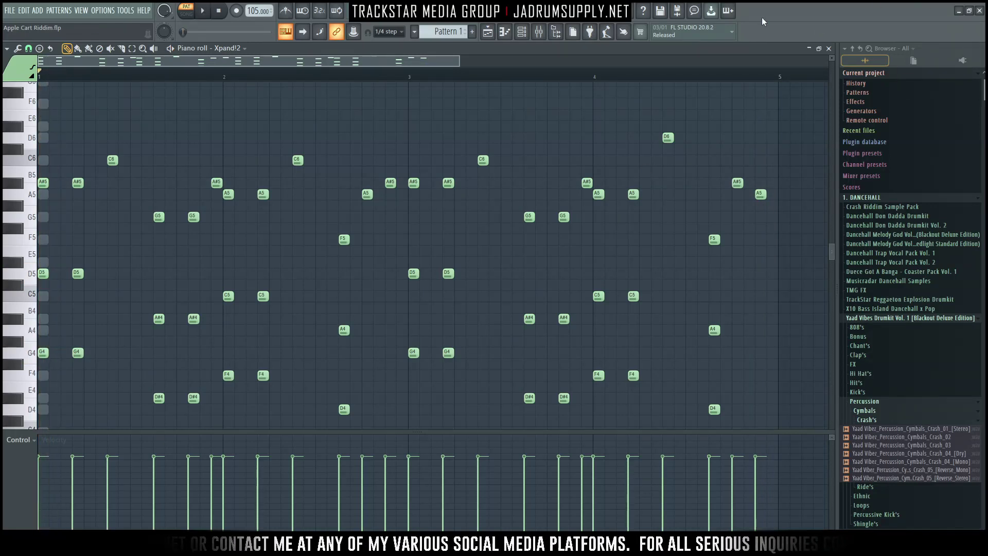
Paste the Xpand!2 notes into the Massive channel in the channel rack, solo that channel and play it back
{"action": "left_click", "coordinate": [540, 37]}
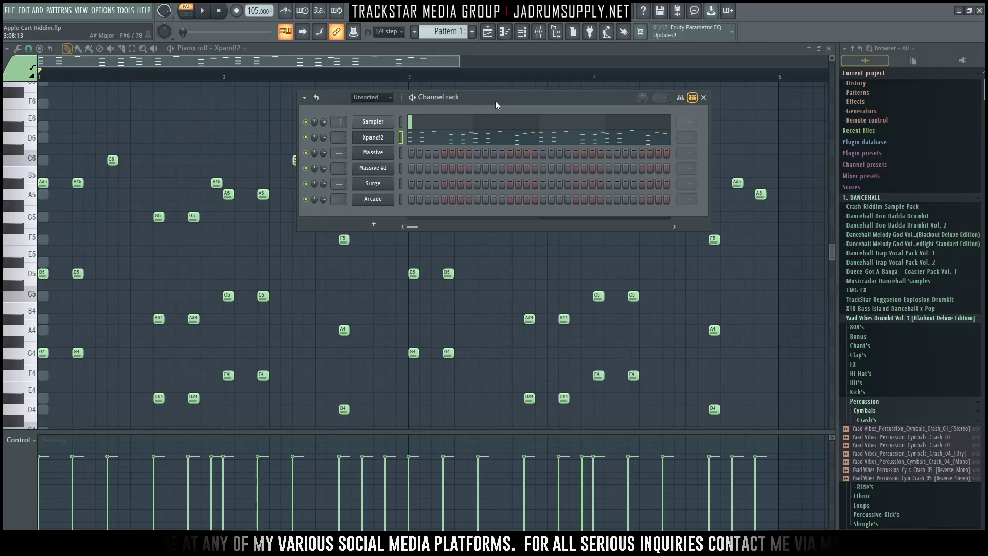
{"action": "left_click", "coordinate": [394, 153]}
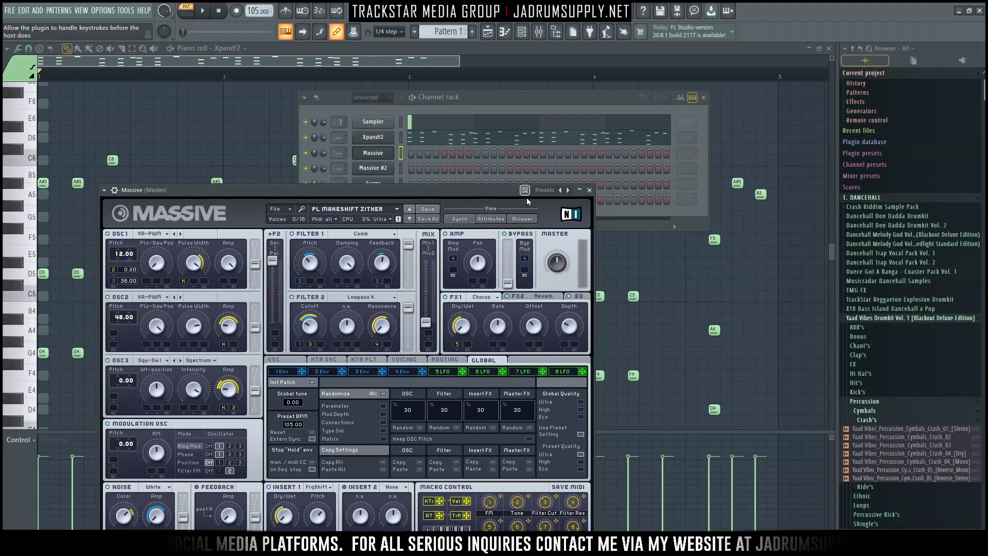
{"action": "left_click", "coordinate": [590, 190]}
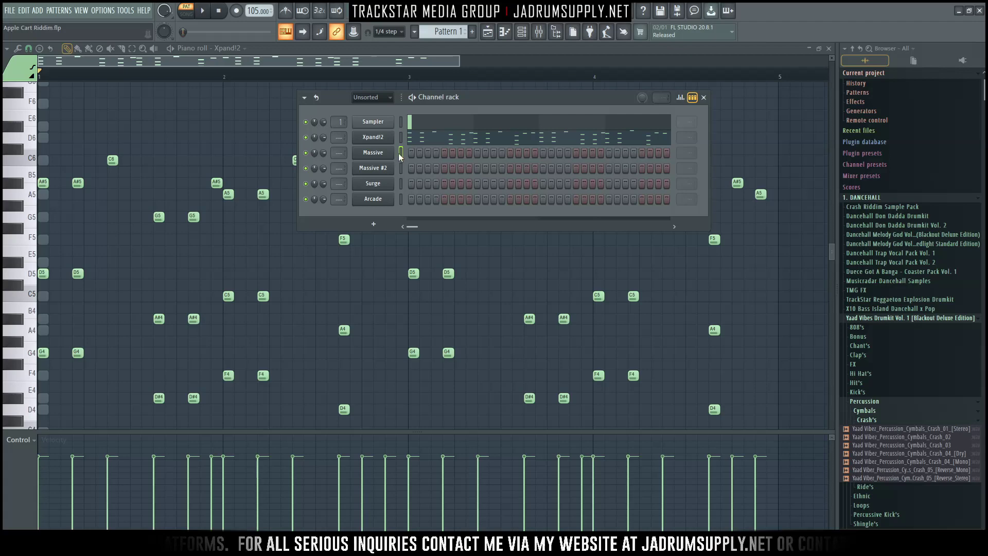
{"action": "key", "text": "ctrl+v"}
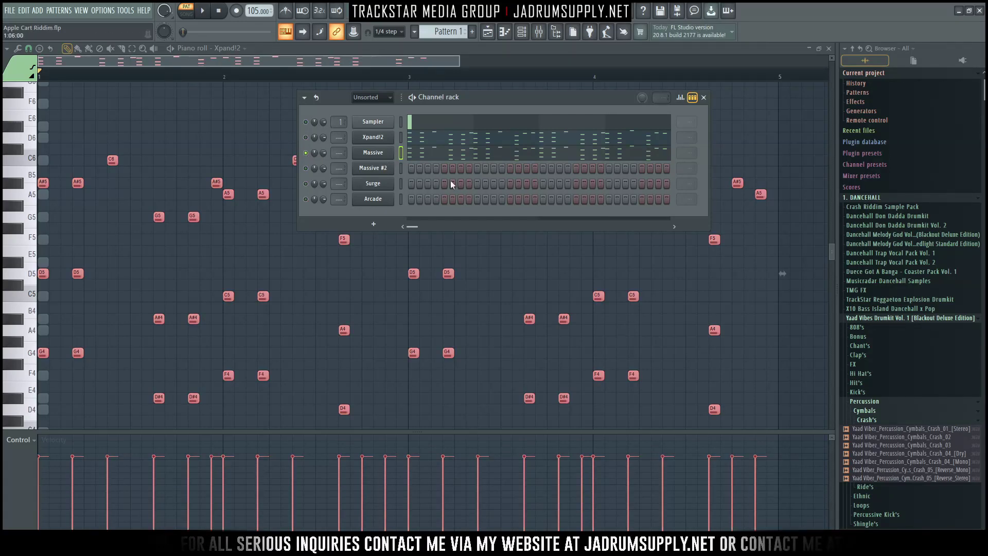
{"action": "key", "text": "space"}
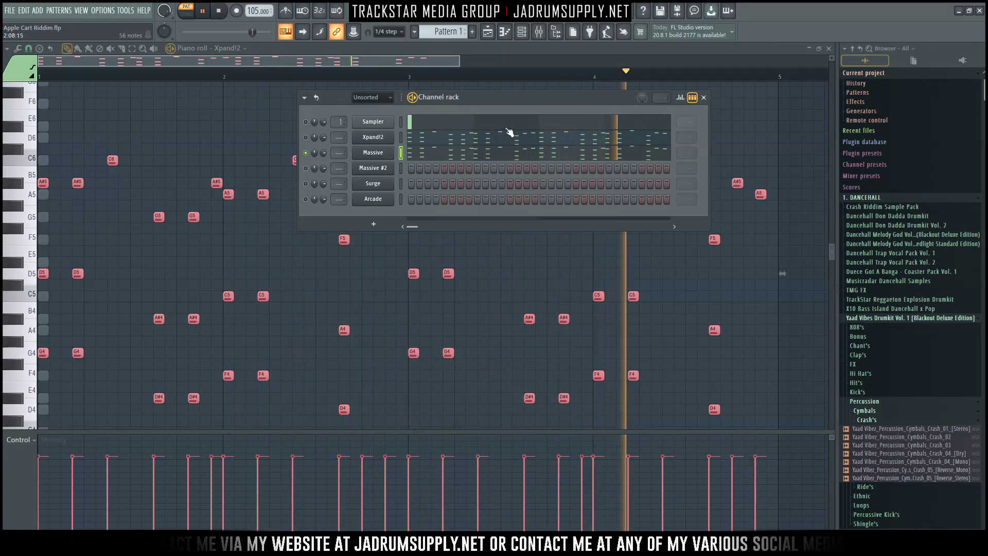
{"action": "key", "text": "space"}
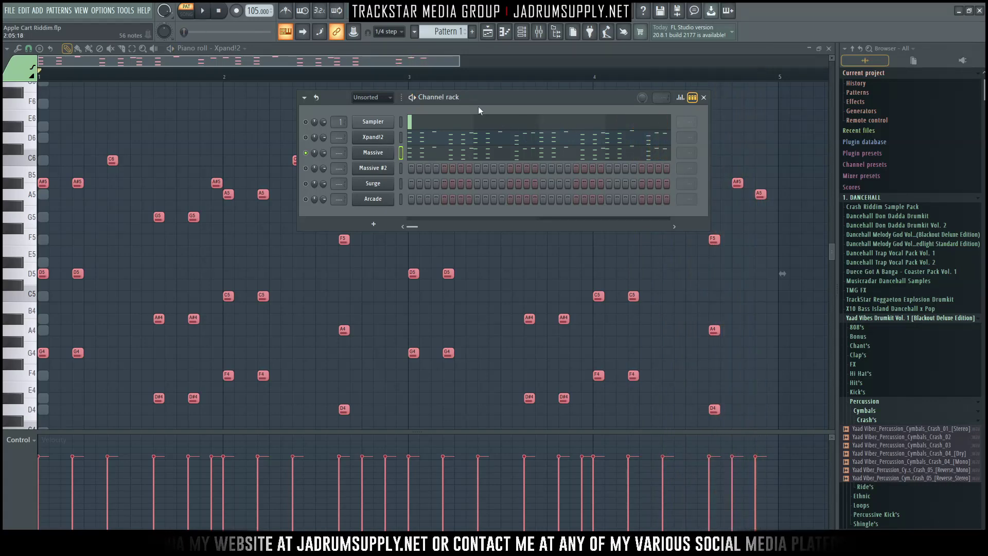
Examine the Massive notes in Pattern 2 for comparison and return to Pattern 1
{"action": "key", "text": "KP_Add"}
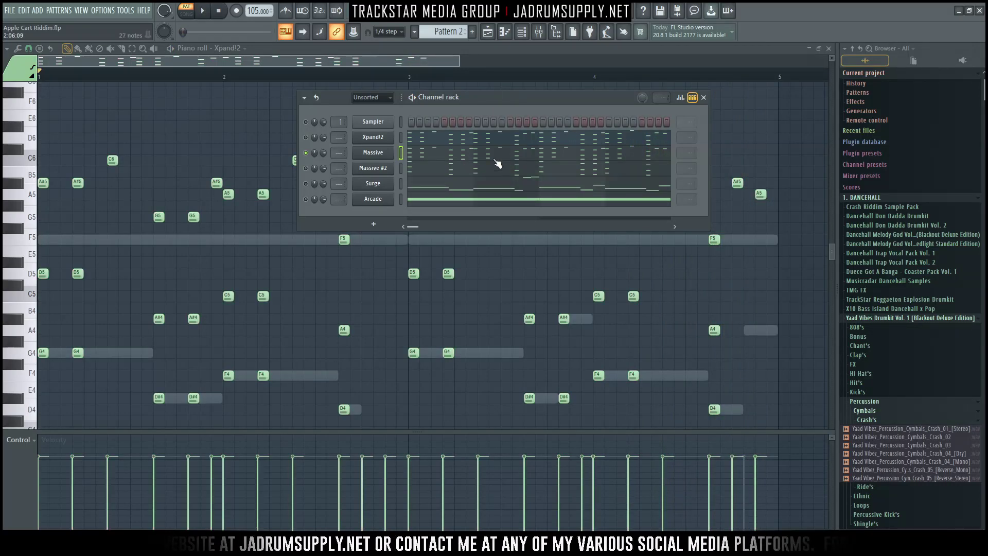
{"action": "left_click", "coordinate": [466, 153]}
{"action": "scroll", "coordinate": [489, 155], "scroll_direction": "down", "scroll_amount": 2}
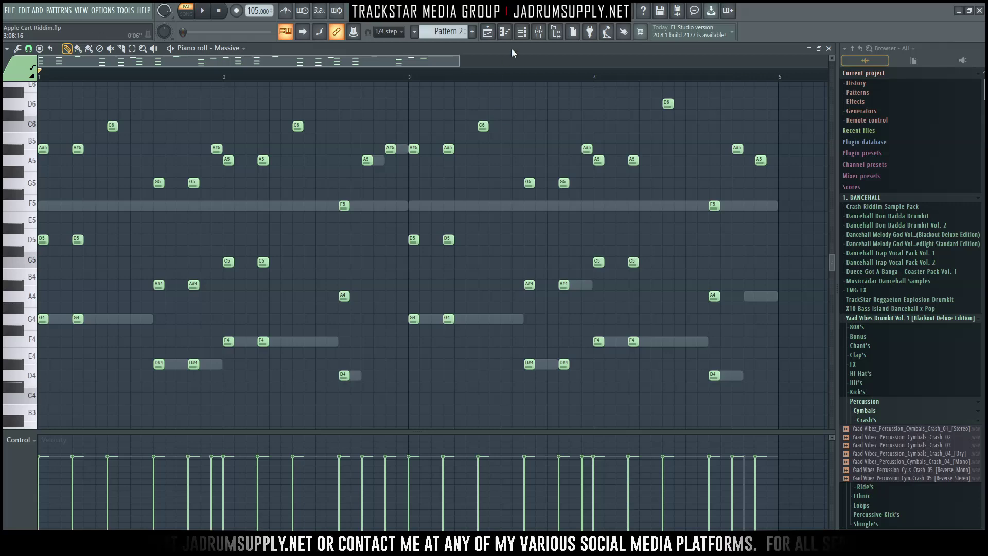
{"action": "key", "text": "F6"}
{"action": "key", "text": "KP_Subtract"}
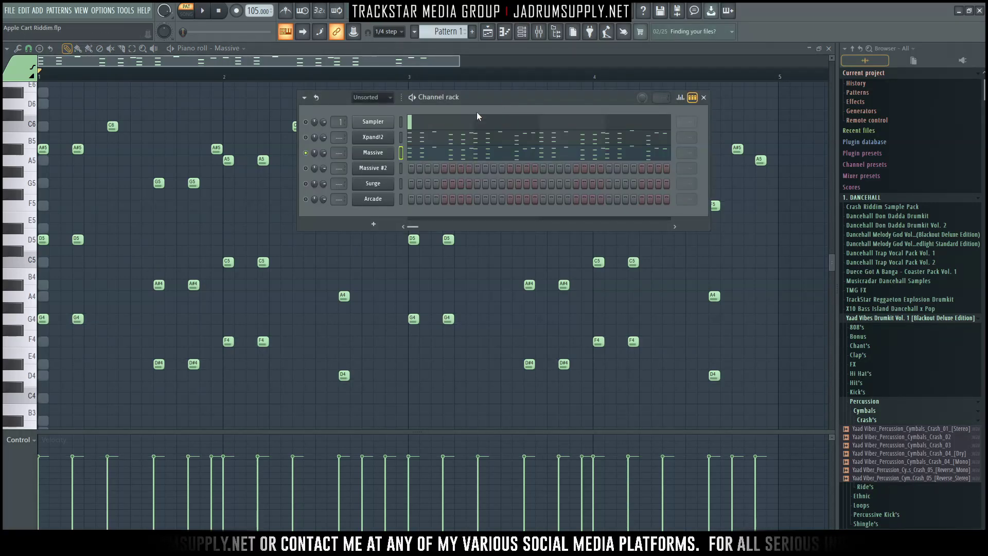
Solo the Massive #2 channel, paste the Massive notes into it and play them back in its piano roll
{"action": "left_click", "coordinate": [383, 169]}
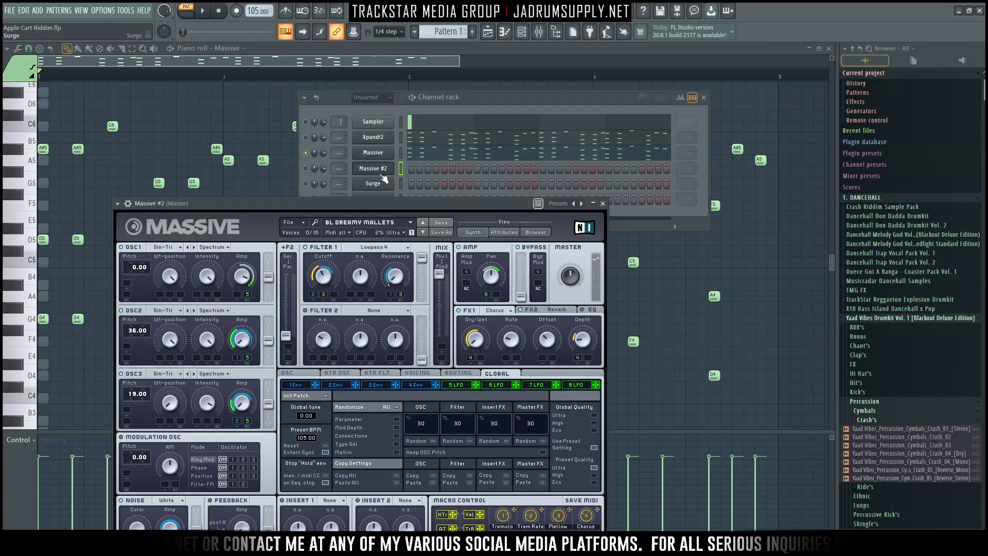
{"action": "left_click", "coordinate": [309, 172]}
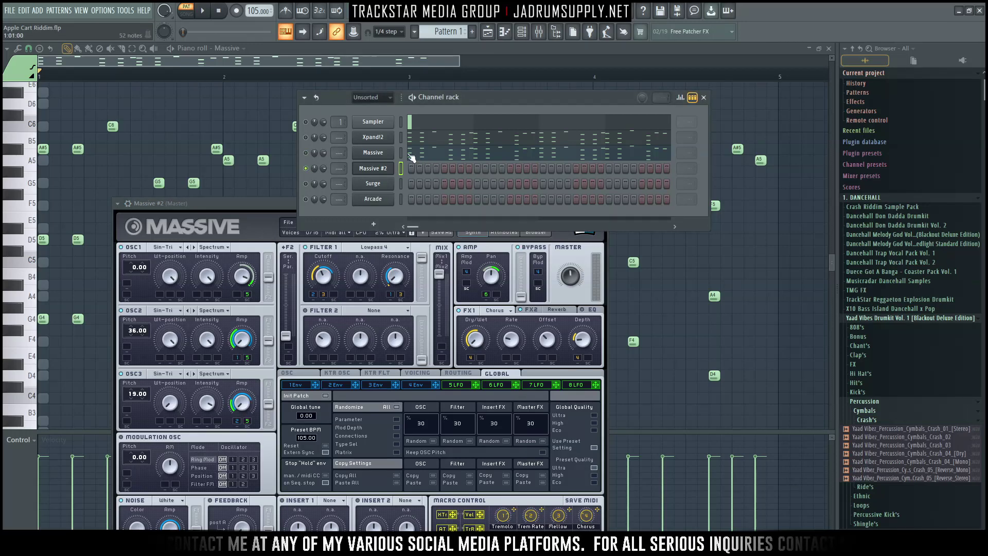
{"action": "key", "text": "ctrl+v"}
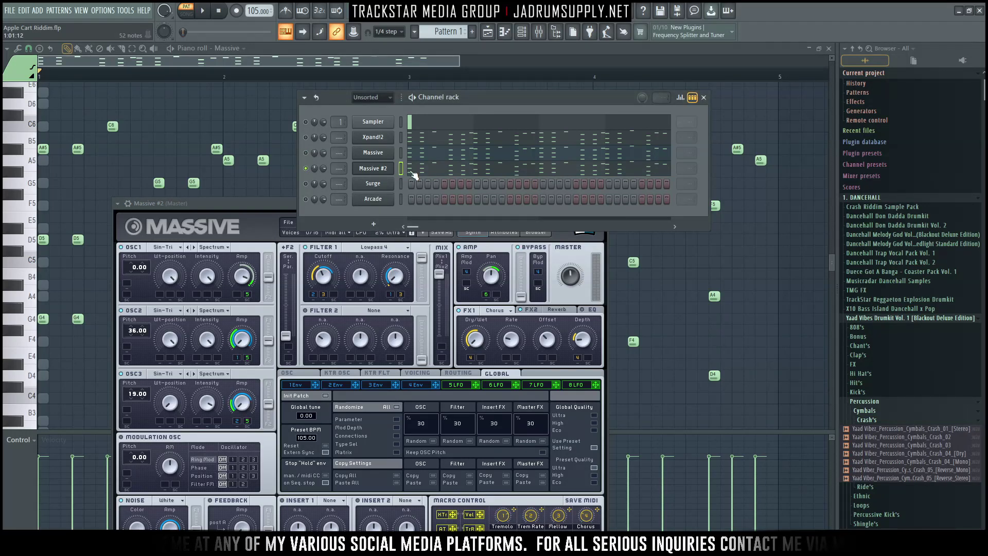
{"action": "left_click", "coordinate": [411, 171]}
{"action": "scroll", "coordinate": [411, 176], "scroll_direction": "up", "scroll_amount": 1}
{"action": "scroll", "coordinate": [342, 189], "scroll_direction": "down", "scroll_amount": 1}
{"action": "key", "text": "space"}
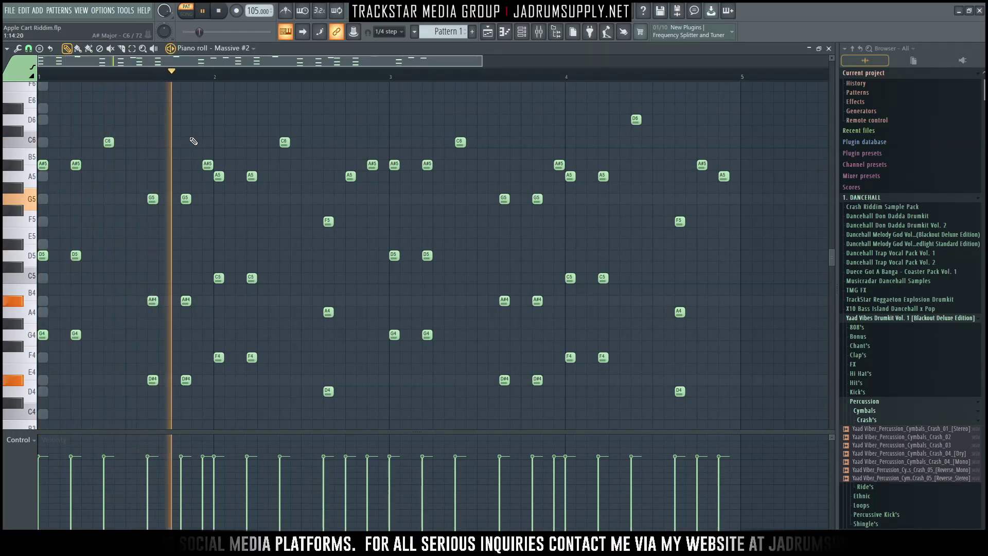
{"action": "key", "text": "space"}
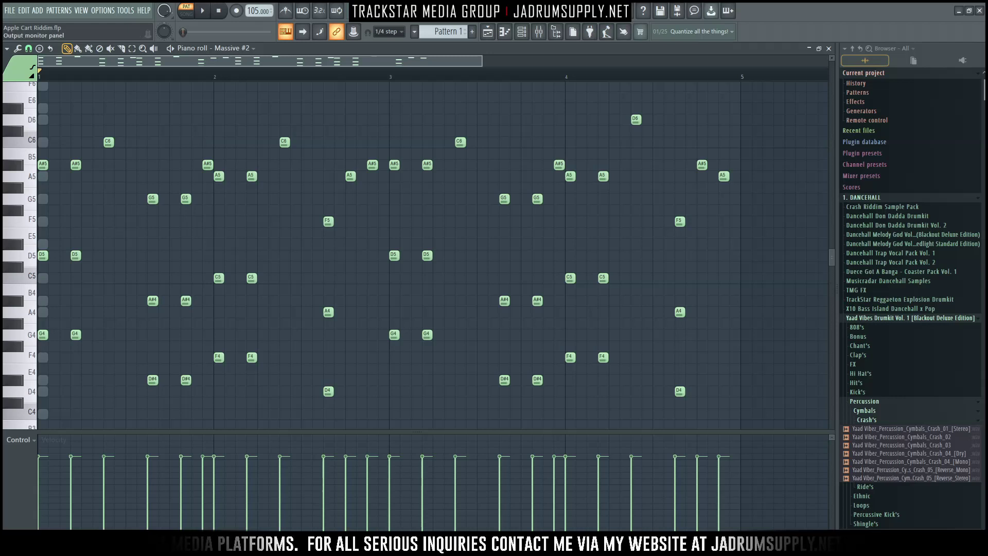
Delete the repeated chords and all single melody notes from Massive #2, keeping the first chord of each group, and play it back
{"action": "left_click_drag", "start_coordinate": [66, 155], "coordinate": [132, 358]}
{"action": "left_click_drag", "start_coordinate": [181, 137], "coordinate": [205, 411]}
{"action": "left_click_drag", "start_coordinate": [247, 126], "coordinate": [295, 383]}
{"action": "left_click_drag", "start_coordinate": [341, 164], "coordinate": [389, 227]}
{"action": "left_click_drag", "start_coordinate": [415, 114], "coordinate": [486, 387]}
{"action": "left_click_drag", "start_coordinate": [525, 125], "coordinate": [564, 393]}
{"action": "left_click_drag", "start_coordinate": [601, 180], "coordinate": [643, 433]}
{"action": "left_click_drag", "start_coordinate": [697, 150], "coordinate": [754, 246]}
{"action": "key", "text": "Delete"}
{"action": "scroll", "coordinate": [612, 216], "scroll_direction": "down", "scroll_amount": 1}
{"action": "key", "text": "space"}
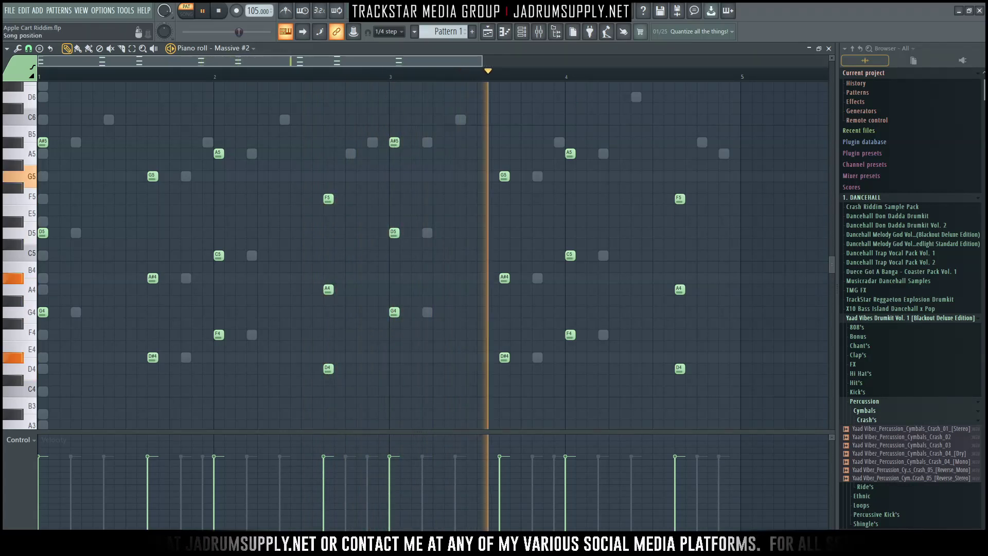
Turn all channels back on in the channel rack and play the layered Pattern 1
{"action": "key", "text": "F6"}
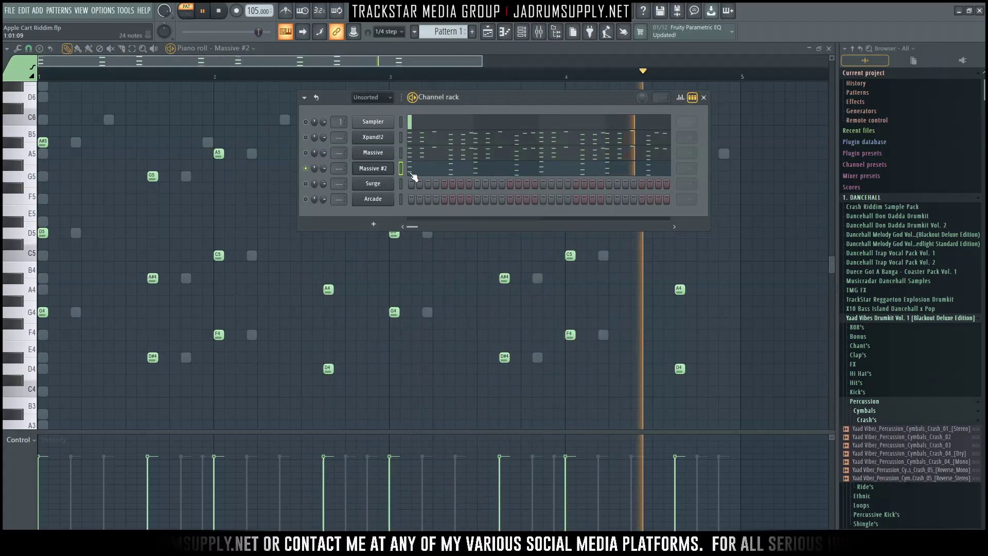
{"action": "key", "text": "space"}
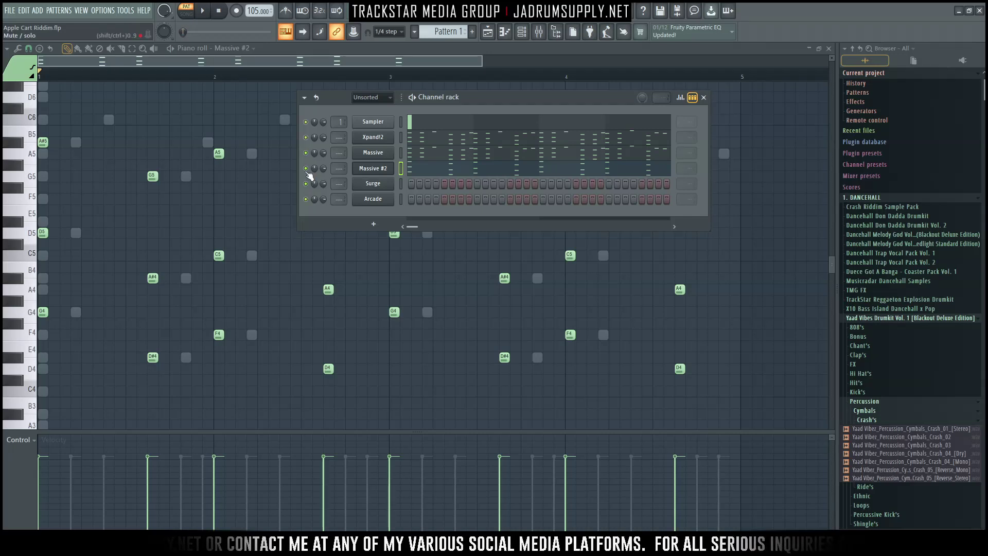
{"action": "key", "text": "space"}
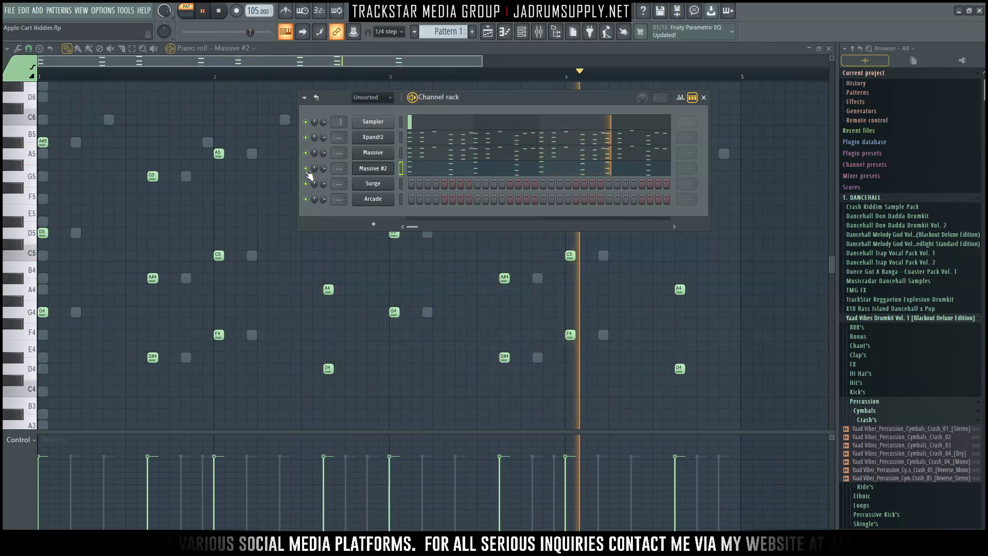
{"action": "key", "text": "space"}
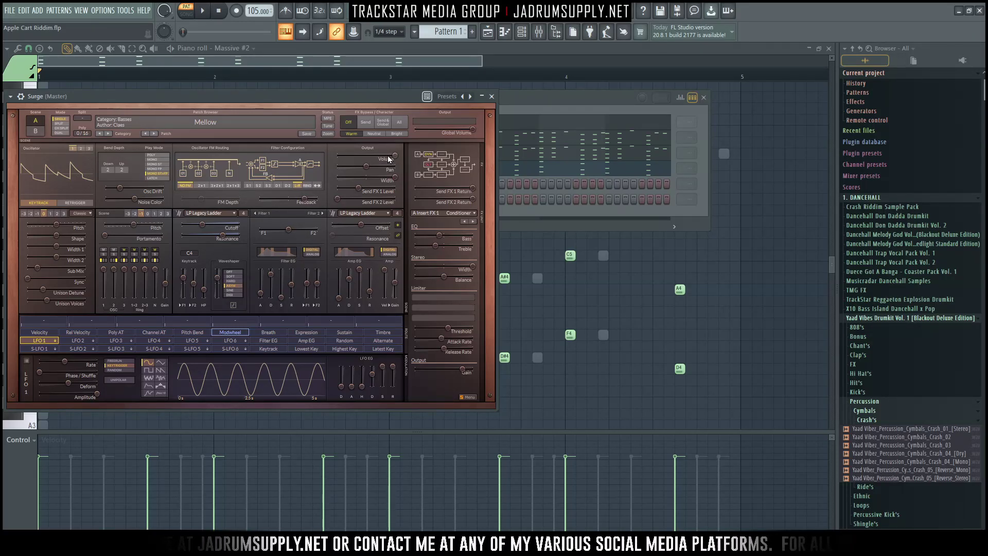
Close the Surge instrument window and place G4, D#4, F4 and D4 in Surge's piano roll at the chord positions of bars 1 and 2
{"action": "left_click_drag", "start_coordinate": [358, 96], "coordinate": [544, 135]}
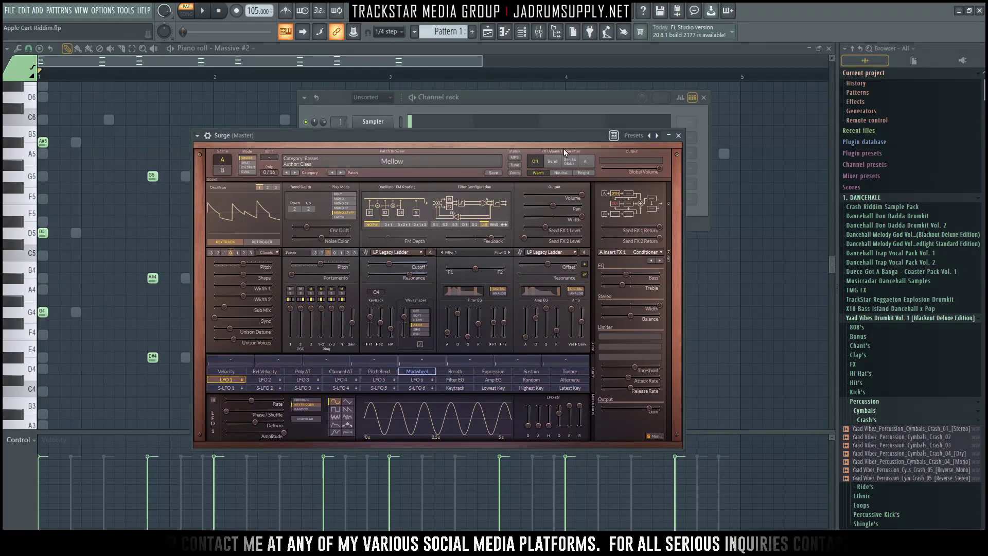
{"action": "left_click", "coordinate": [678, 136]}
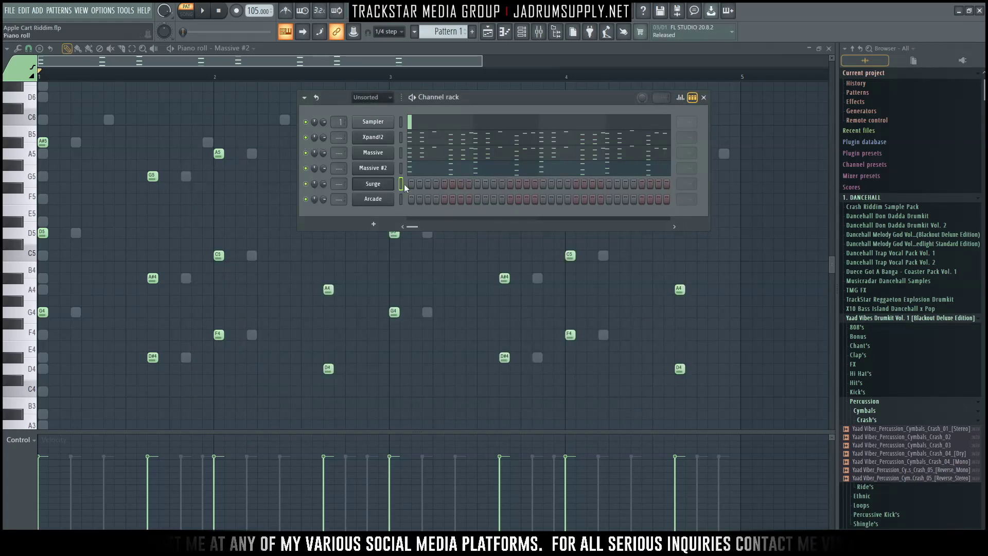
{"action": "key", "text": "F7"}
{"action": "scroll", "coordinate": [360, 201], "scroll_direction": "down", "scroll_amount": 2}
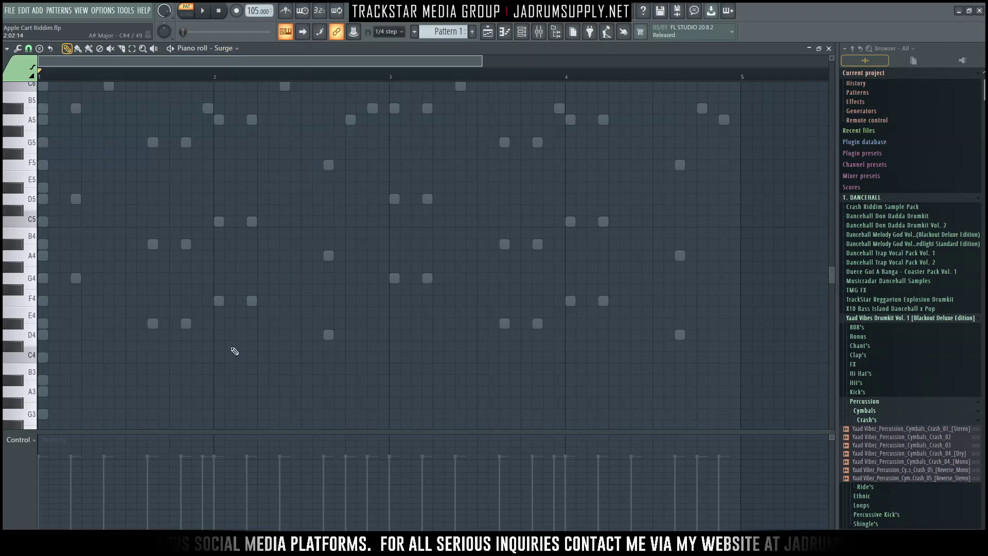
{"action": "left_click", "coordinate": [45, 280]}
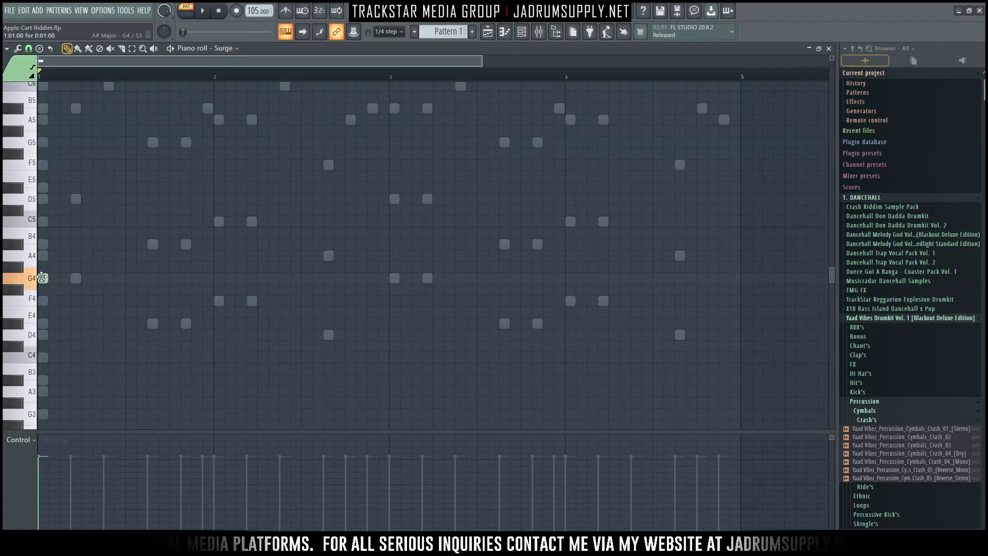
{"action": "left_click", "coordinate": [153, 323]}
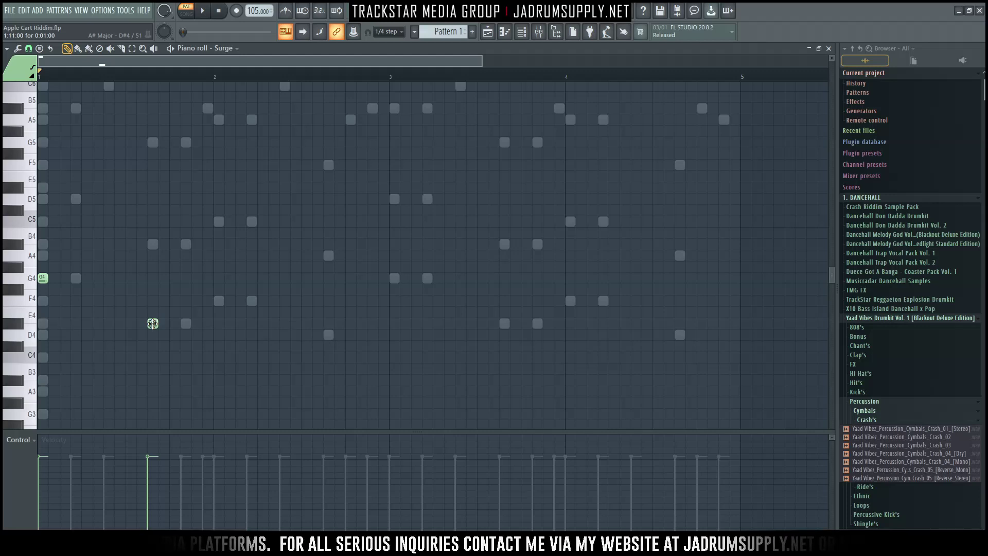
{"action": "left_click", "coordinate": [219, 302]}
{"action": "left_click", "coordinate": [326, 337]}
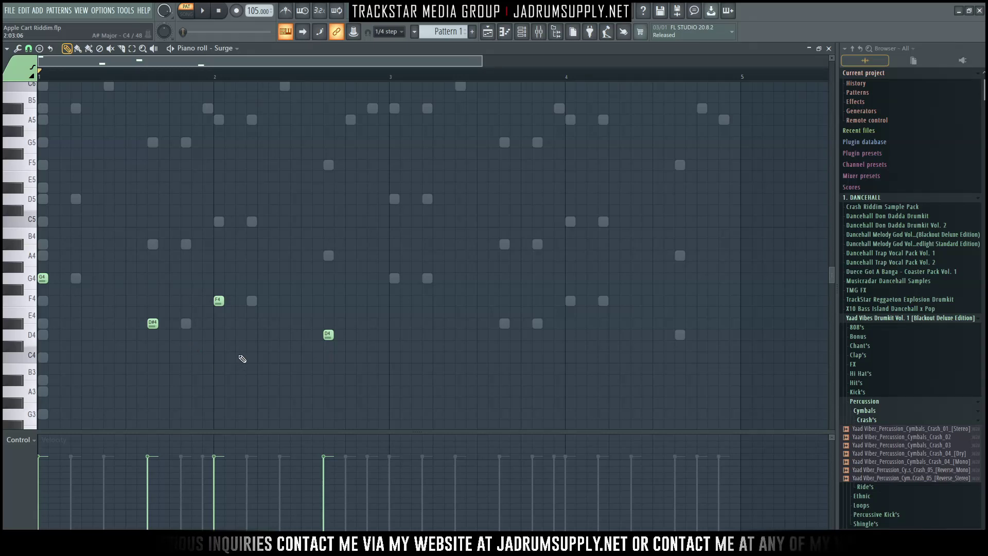
Extend the Surge notes to meet the next note, play them back and lengthen the final D4 to two steps
{"action": "key", "text": "ctrl+l"}
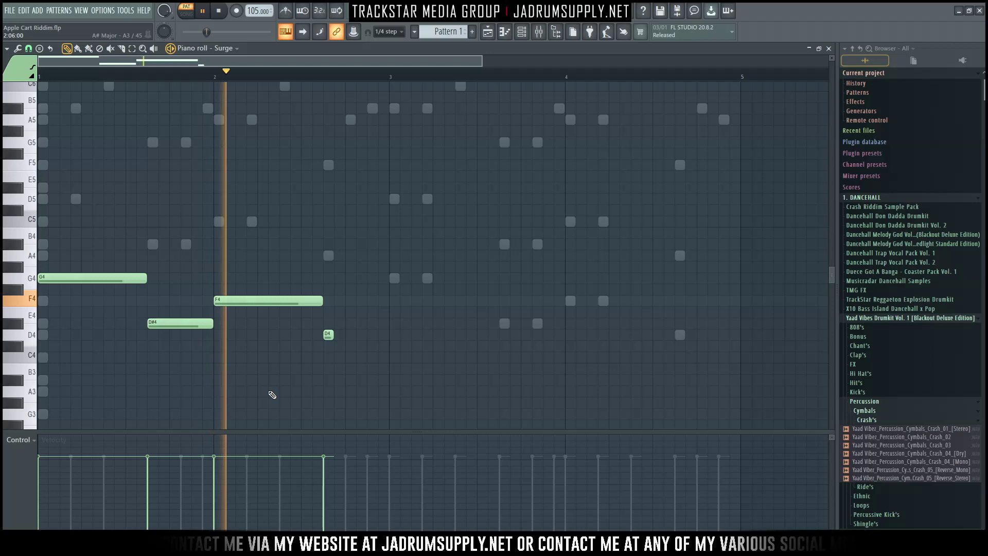
{"action": "key", "text": "space"}
{"action": "left_click_drag", "start_coordinate": [330, 337], "coordinate": [340, 337]}
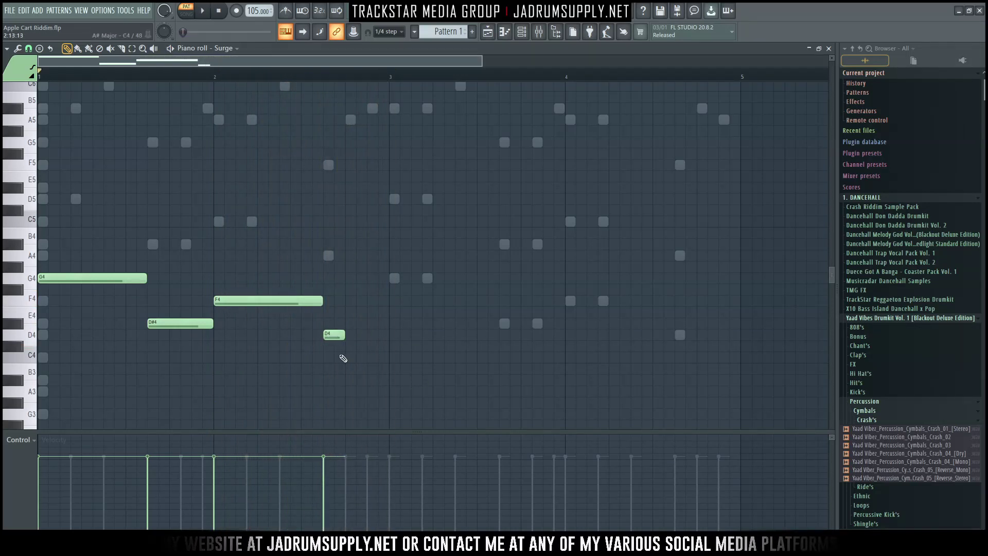
Duplicate the four Surge notes from bars 1 and 2 into bars 3 and 4
{"action": "left_click_drag", "start_coordinate": [349, 363], "coordinate": [37, 216]}
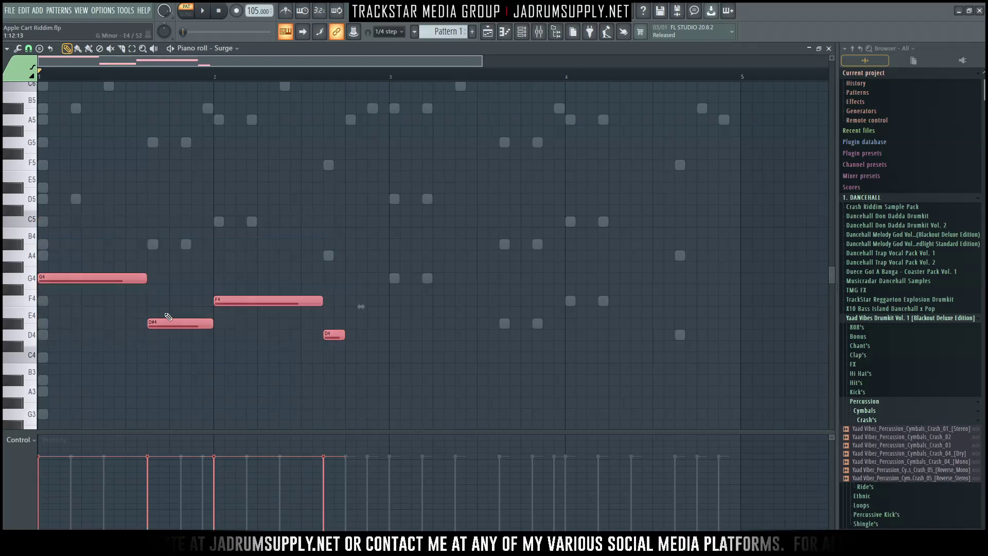
{"action": "left_click_drag", "start_coordinate": [77, 277], "coordinate": [430, 291], "text": "shift"}
{"action": "left_click", "coordinate": [431, 334]}
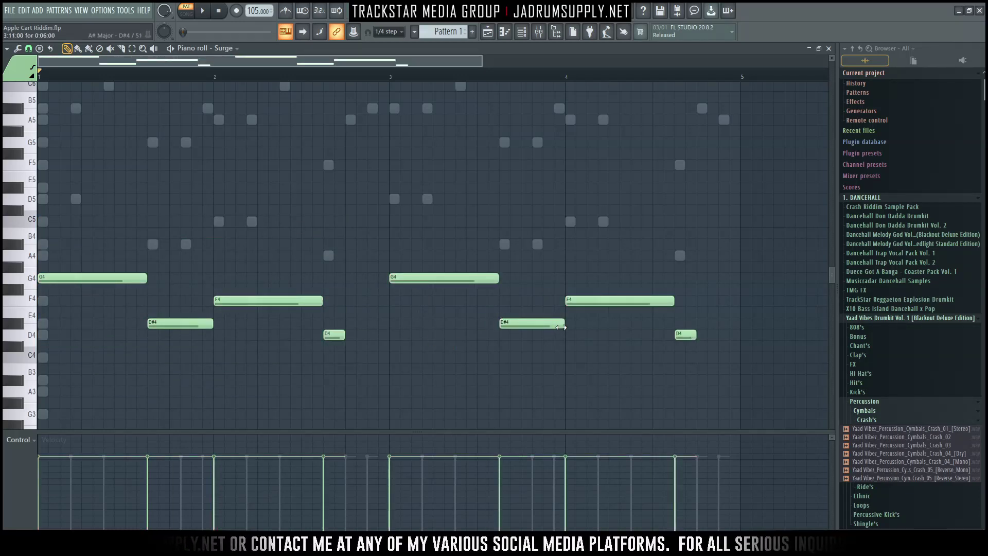
Vary bars 3 and 4 with an A#4 after a shortened D#4 and an A4 after a D4 lengthened to three steps, and play back
{"action": "left_click", "coordinate": [541, 243]}
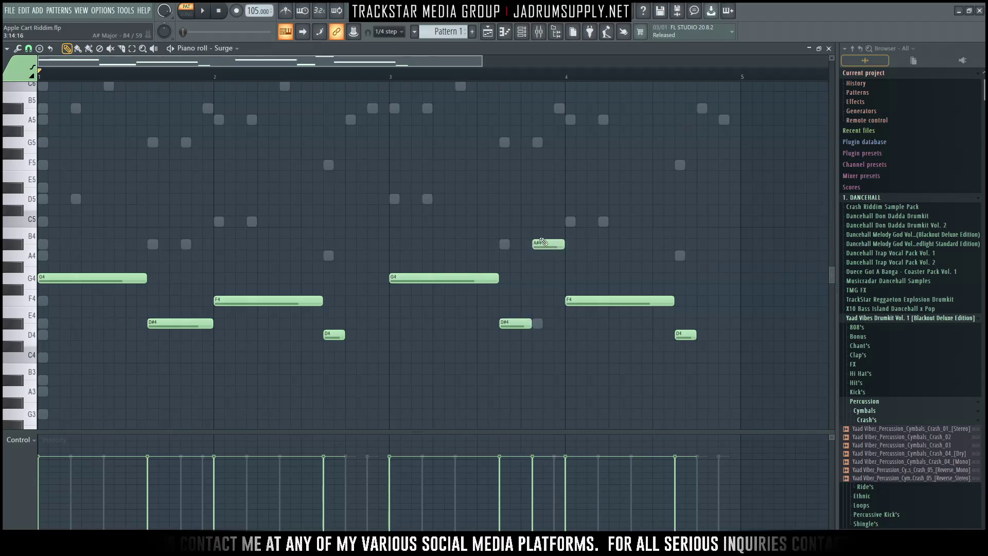
{"action": "left_click", "coordinate": [679, 336]}
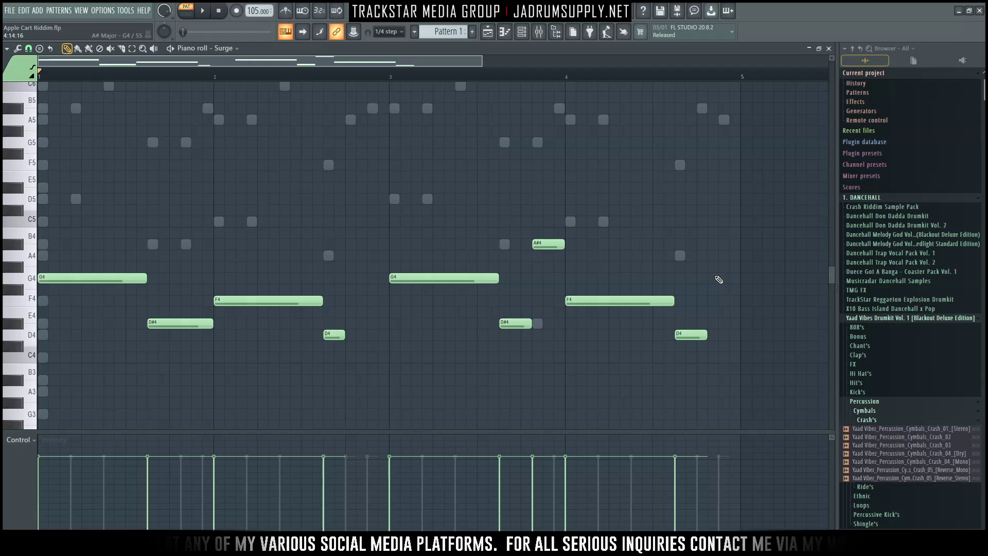
{"action": "left_click", "coordinate": [711, 267]}
{"action": "left_click_drag", "start_coordinate": [712, 269], "coordinate": [712, 256]}
{"action": "key", "text": "space"}
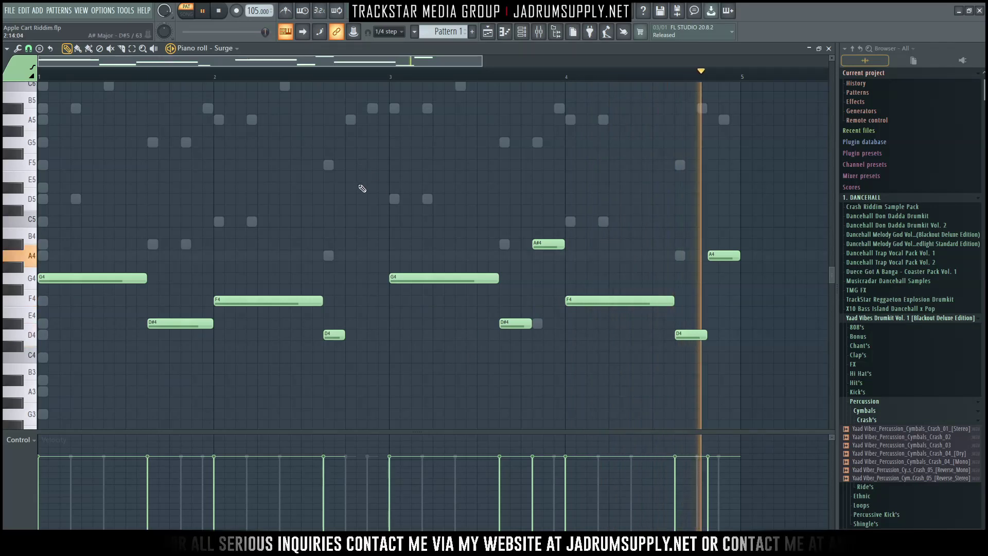
{"action": "key", "text": "space"}
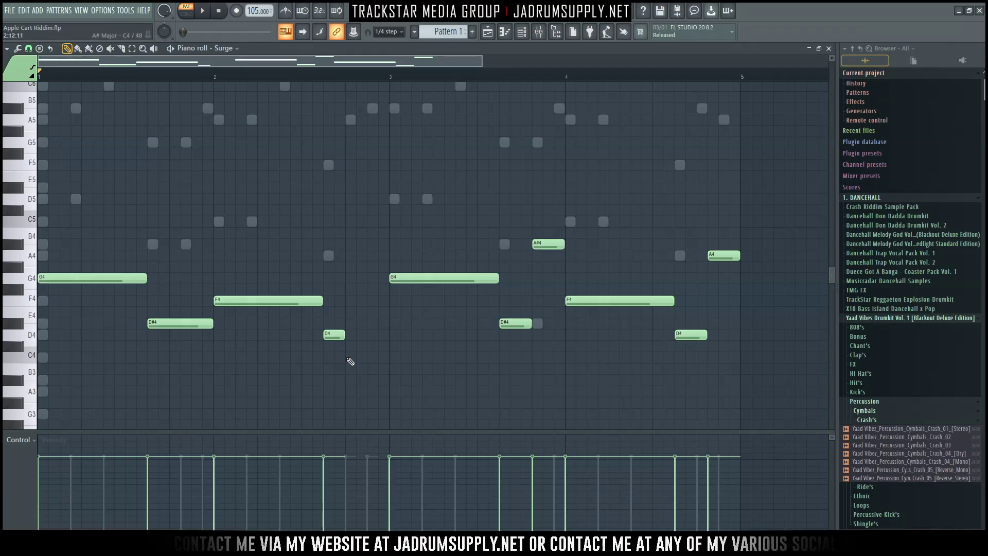
Add an A5 and an A#5, two steps each, at the end of bar 2 in the Surge part and play the pattern
{"action": "left_click", "coordinate": [350, 119]}
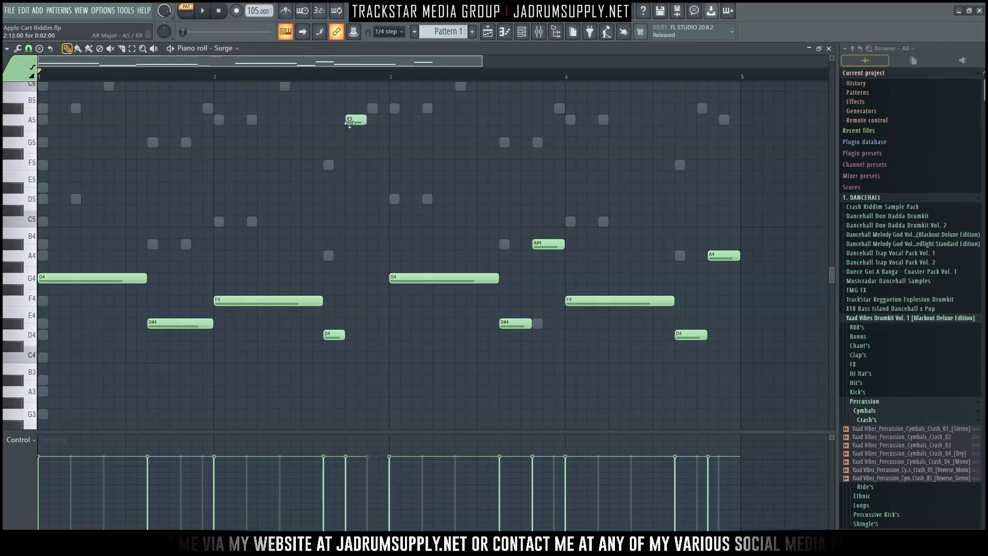
{"action": "left_click", "coordinate": [373, 108]}
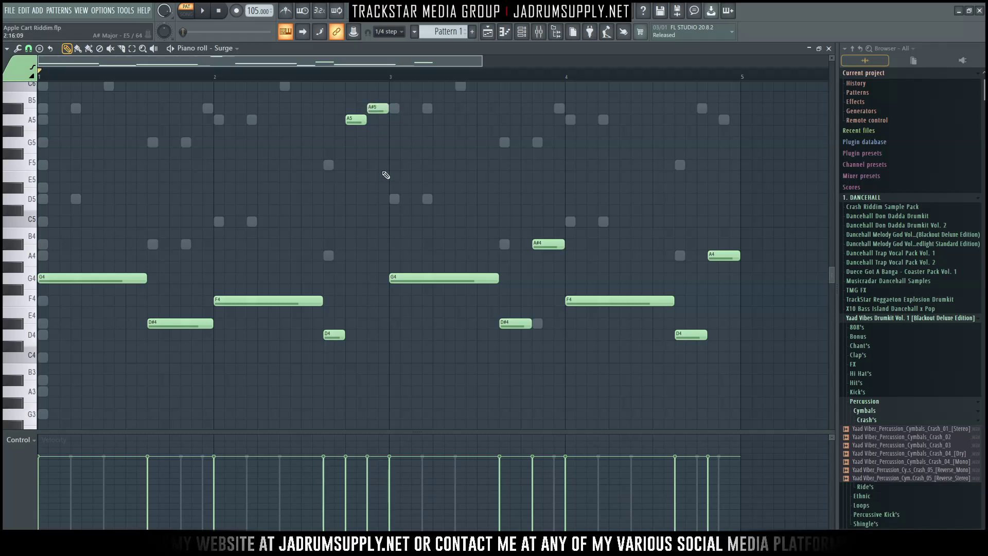
{"action": "key", "text": "space"}
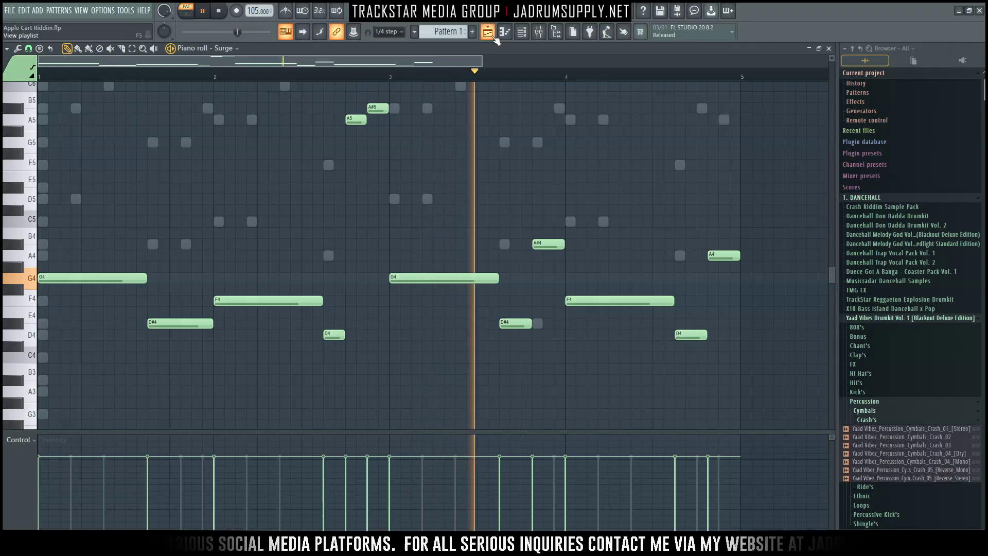
{"action": "key", "text": "F6"}
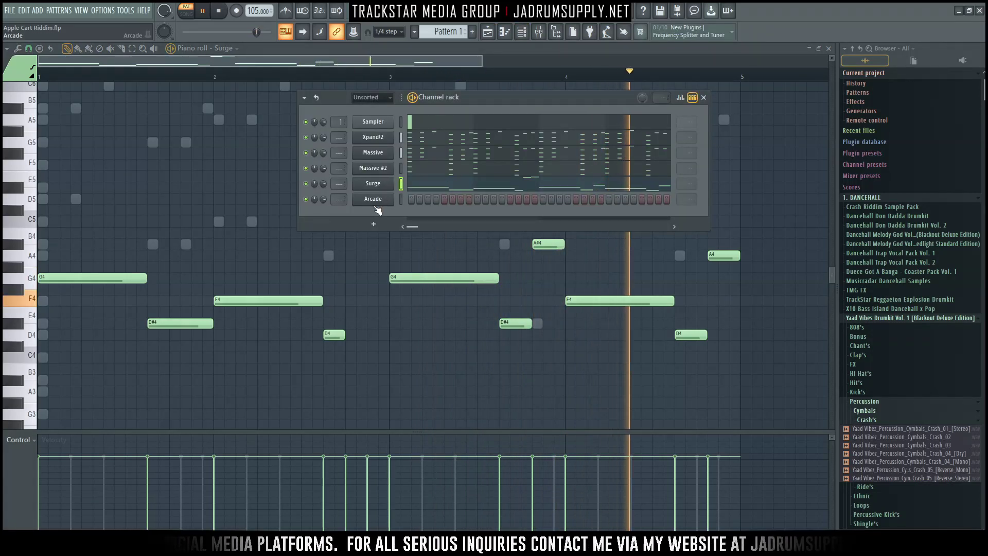
{"action": "key", "text": "space"}
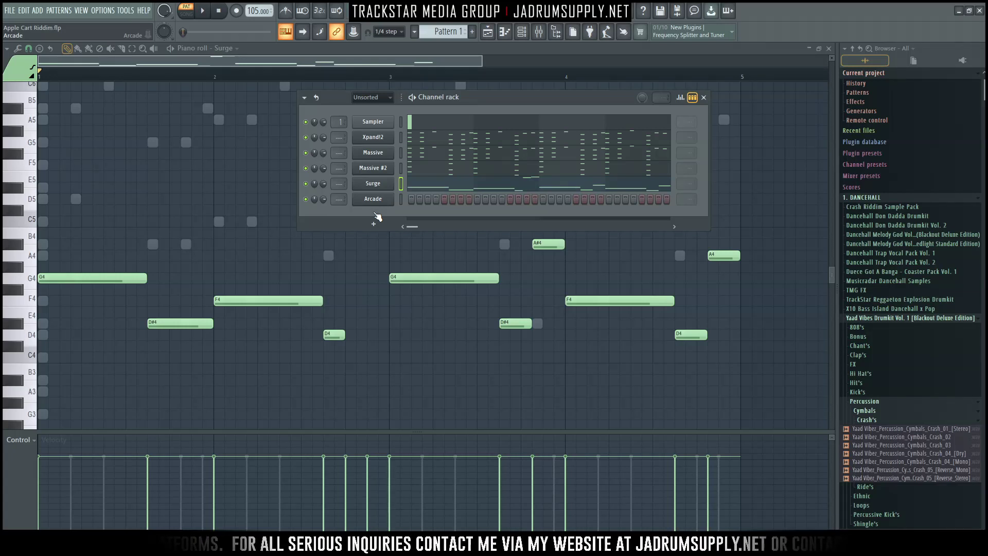
Open the Arcade instrument, audition a key of its Elegance kit and close its window
{"action": "left_click", "coordinate": [374, 212]}
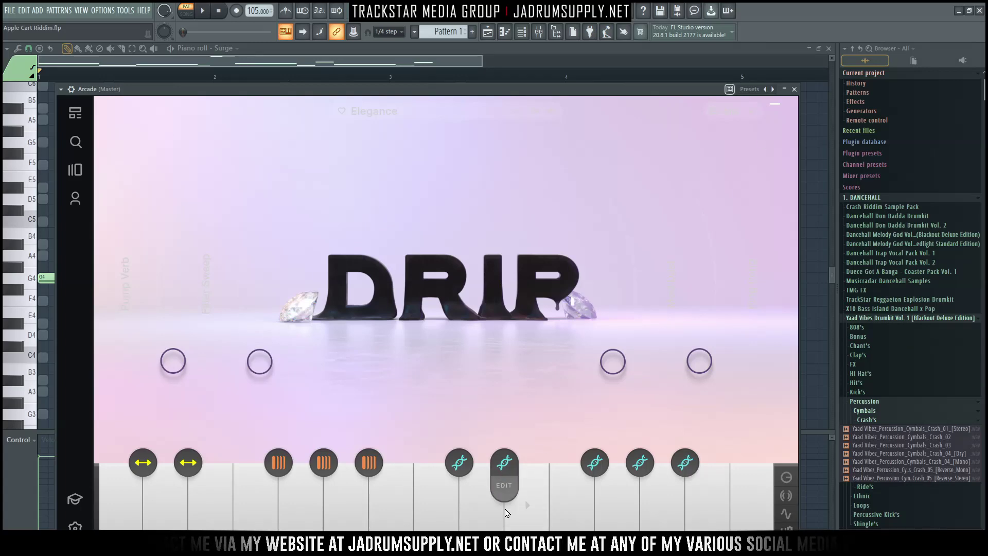
{"action": "left_click", "coordinate": [572, 509]}
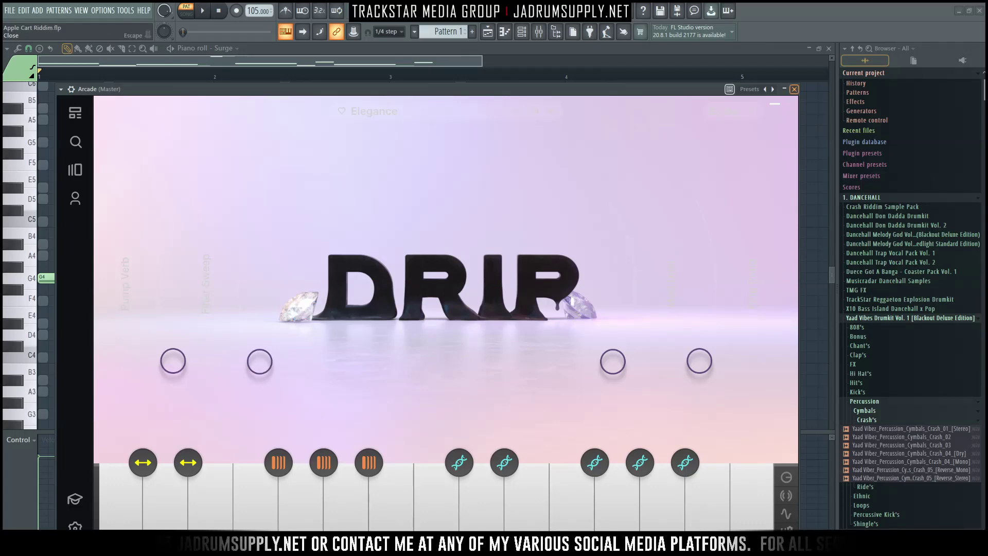
{"action": "left_click", "coordinate": [794, 89]}
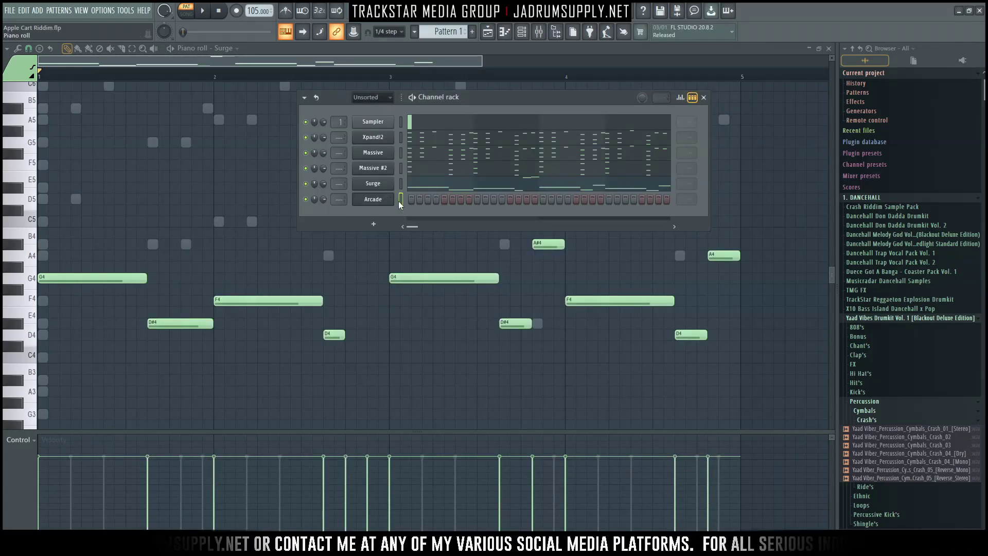
Enter two consecutive F5 notes of two bars each in the Arcade piano roll and play the pattern with the channel rack shown
{"action": "key", "text": "F7"}
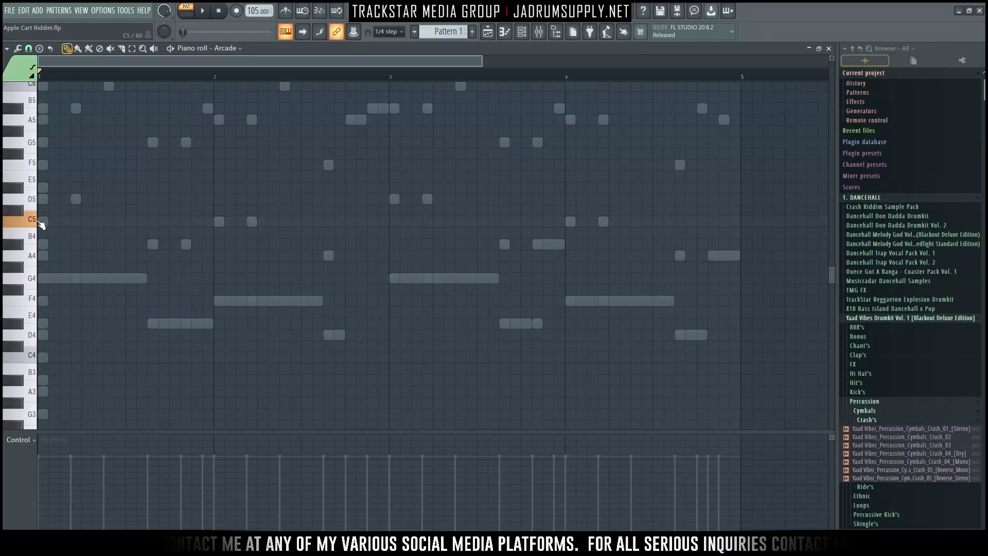
{"action": "left_click", "coordinate": [47, 165]}
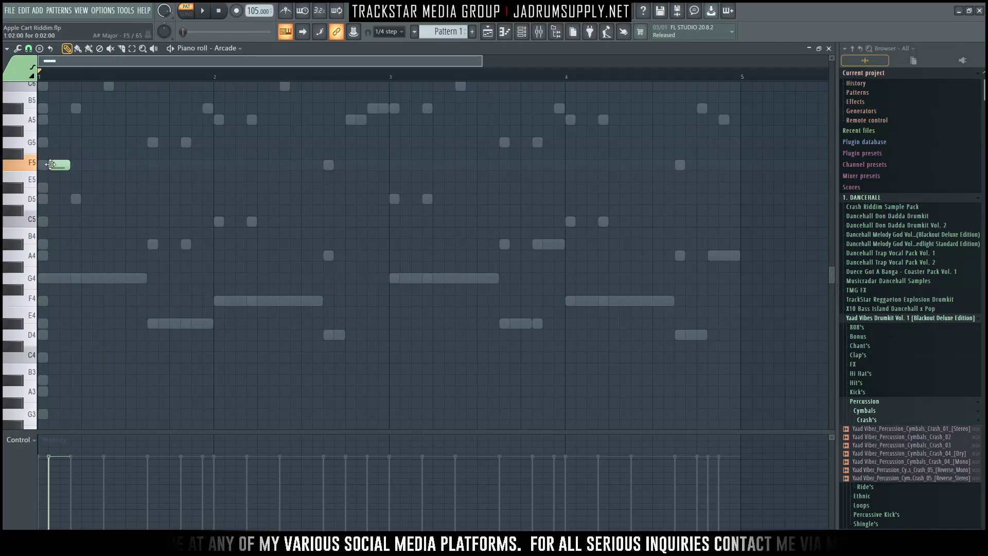
{"action": "left_click_drag", "start_coordinate": [58, 166], "coordinate": [402, 162]}
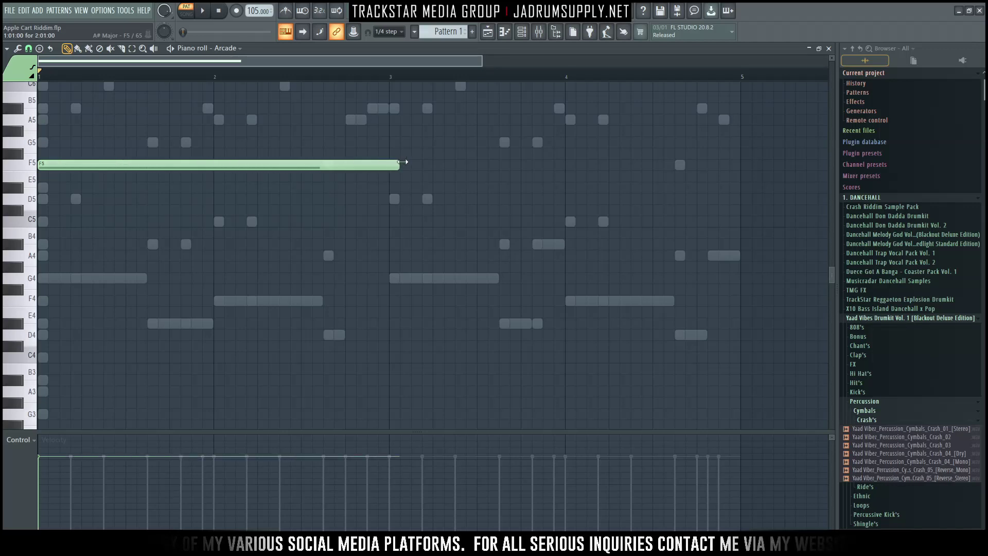
{"action": "left_click", "coordinate": [393, 164]}
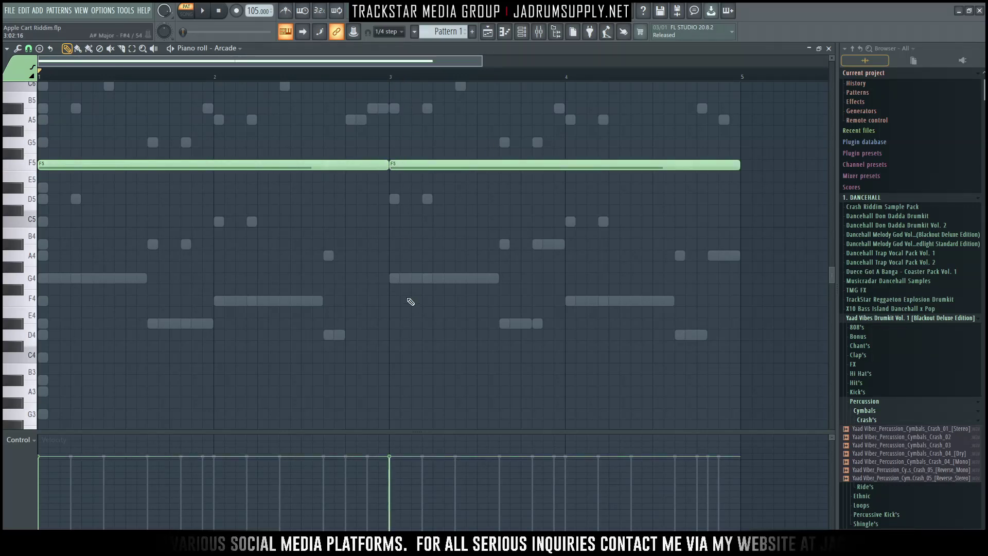
{"action": "scroll", "coordinate": [401, 306], "scroll_direction": "up", "scroll_amount": 4}
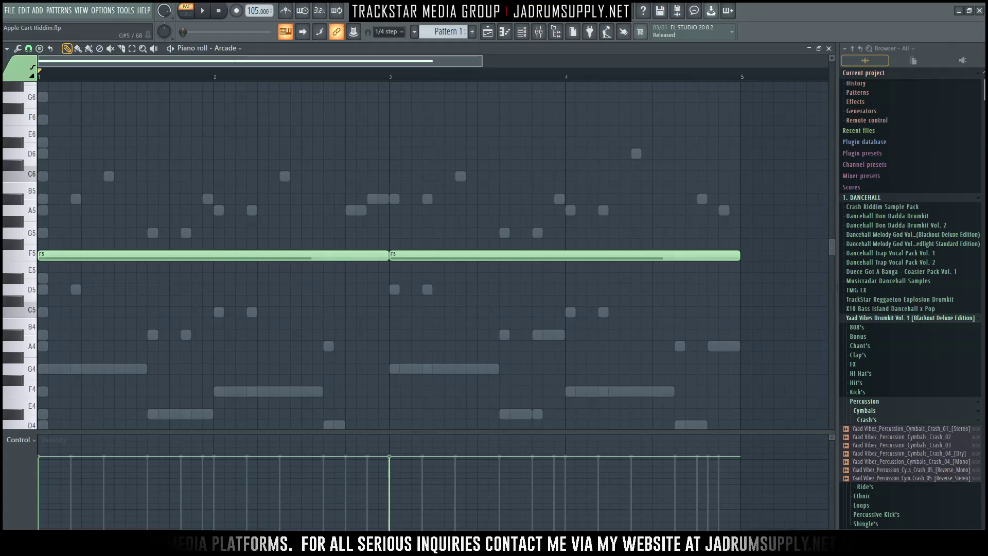
{"action": "key", "text": "space"}
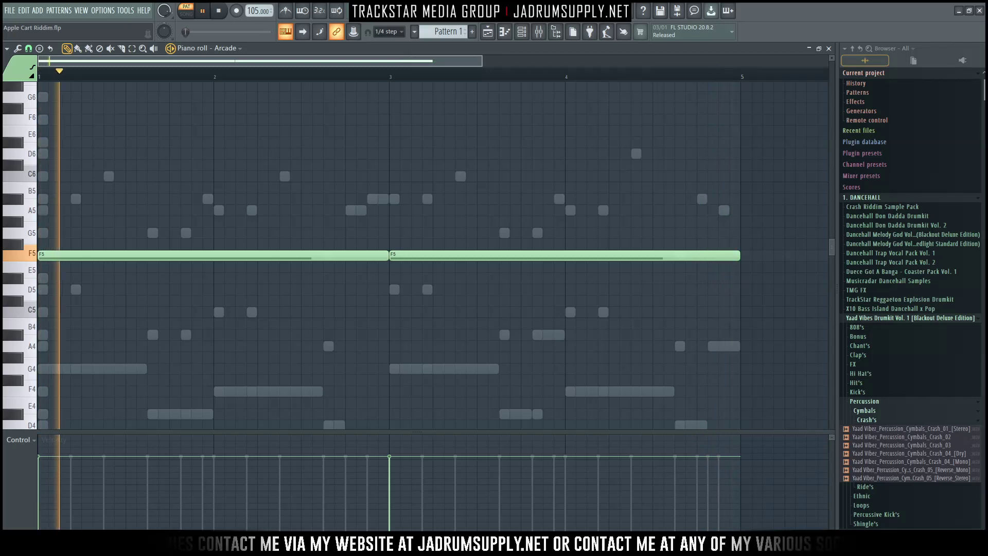
{"action": "left_click", "coordinate": [521, 32]}
{"action": "key", "text": "space"}
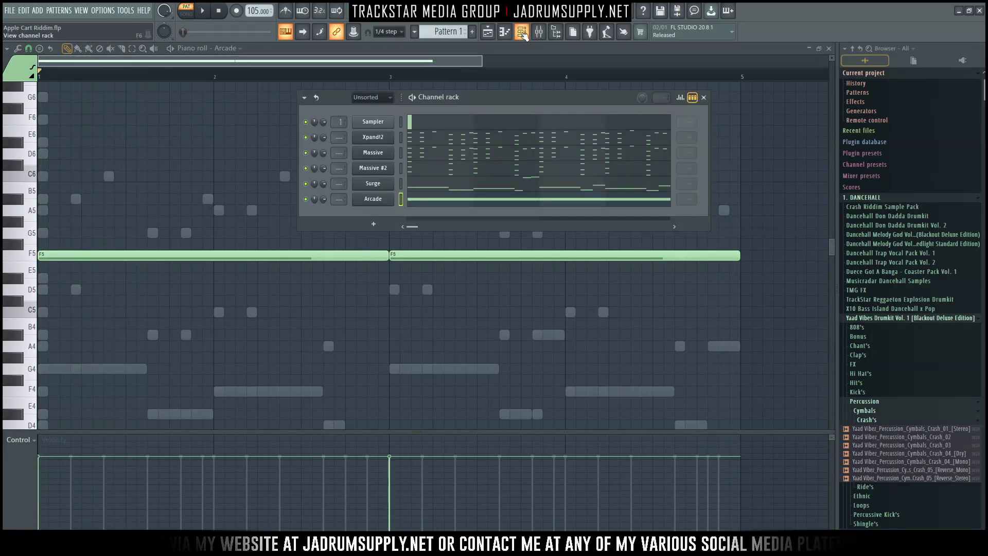
Open the playlist arrangement and switch playback from pattern to song mode
{"action": "left_click", "coordinate": [487, 32]}
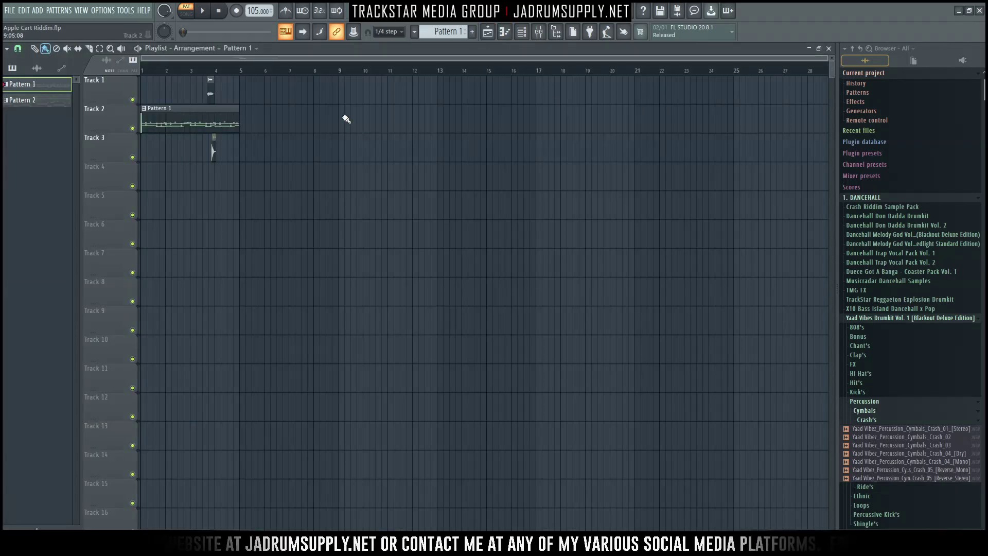
{"action": "scroll", "coordinate": [260, 149], "scroll_direction": "up", "scroll_amount": 3}
{"action": "left_click", "coordinate": [186, 12]}
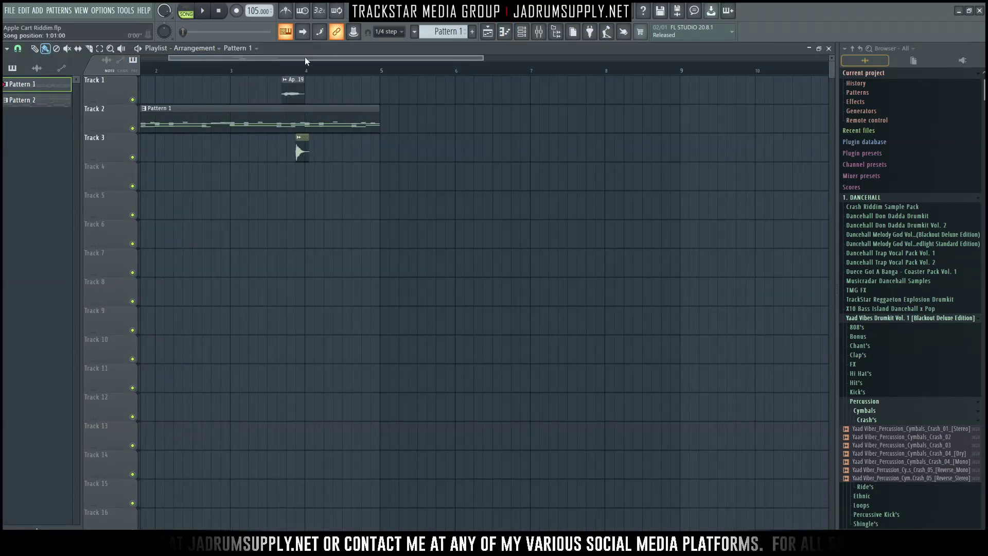
Move the playback position to bar 3 of the playlist and solo Track 1
{"action": "left_click_drag", "start_coordinate": [293, 58], "coordinate": [177, 58]}
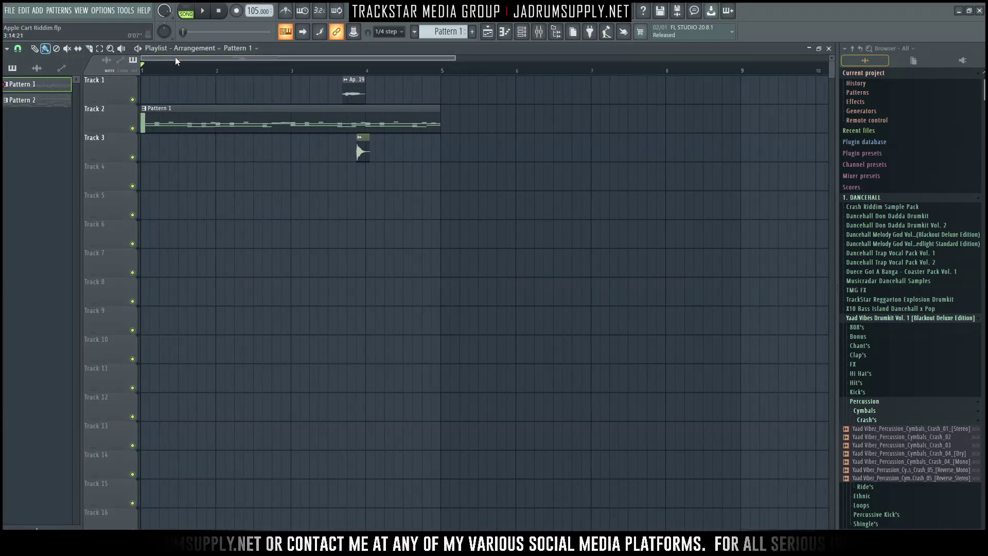
{"action": "scroll", "coordinate": [324, 113], "scroll_direction": "up", "scroll_amount": 2}
{"action": "scroll", "coordinate": [339, 154], "scroll_direction": "up", "scroll_amount": 1}
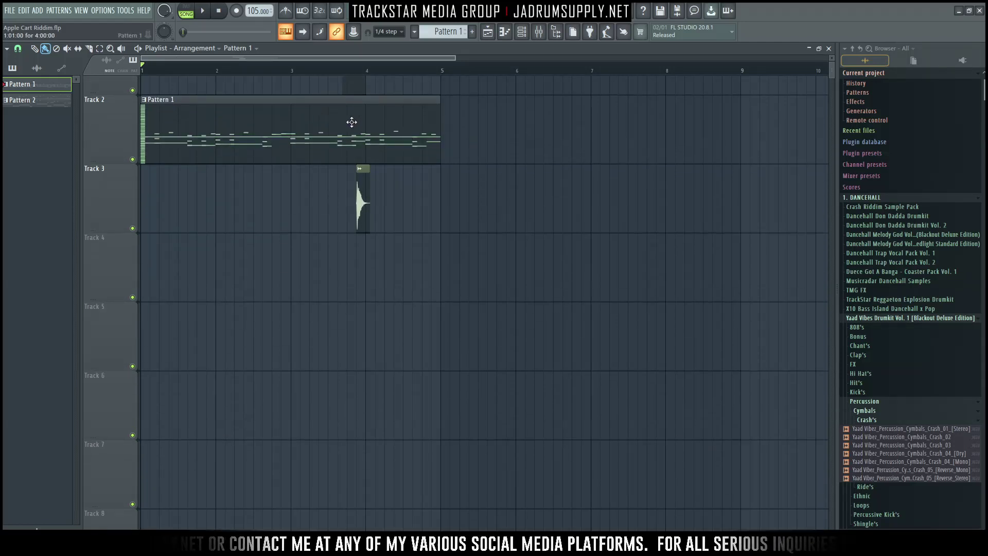
{"action": "scroll", "coordinate": [360, 226], "scroll_direction": "up", "scroll_amount": 1}
{"action": "left_click", "coordinate": [291, 68]}
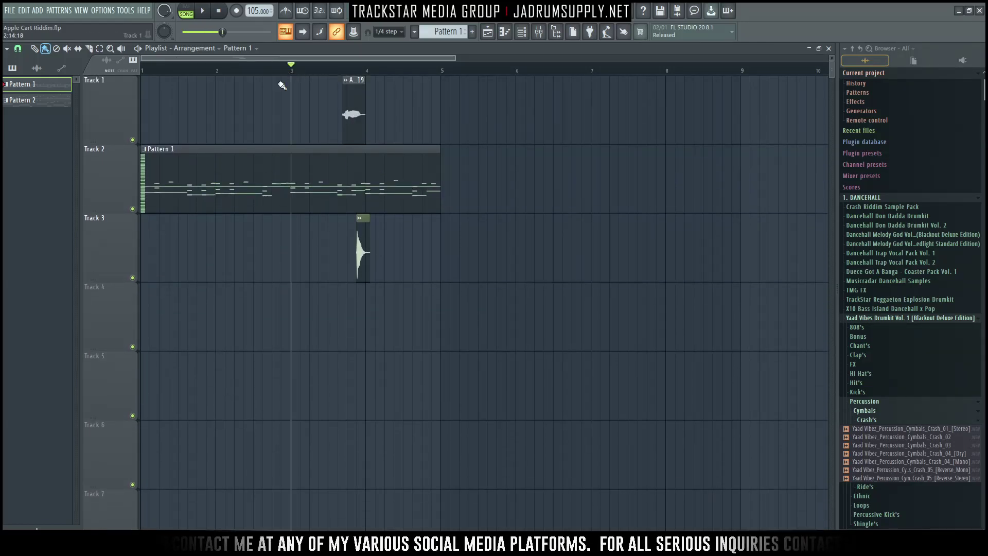
{"action": "right_click", "coordinate": [132, 140]}
Open the mixer, bypass all effects on Insert 1 and play the soloed Track 1 clip dry
{"action": "left_click", "coordinate": [537, 33]}
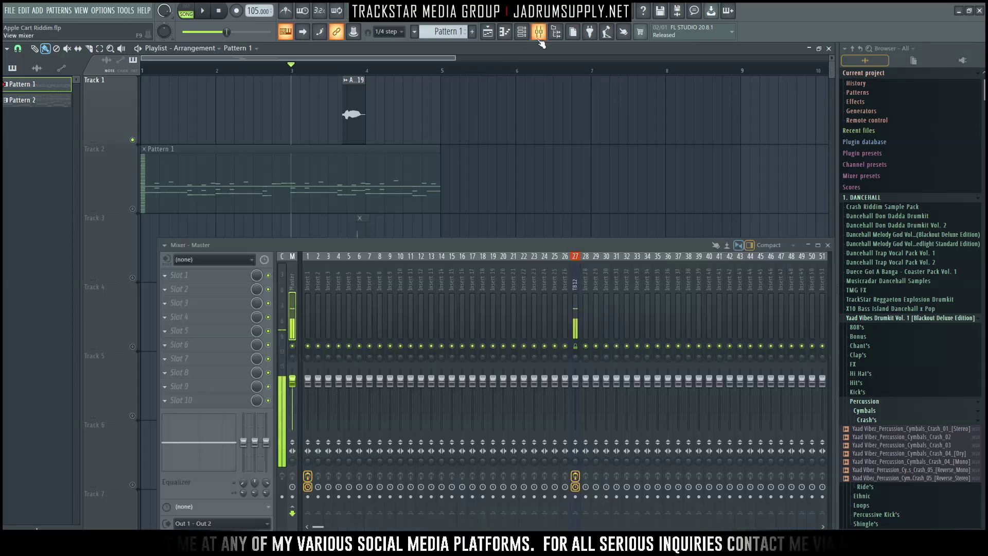
{"action": "left_click", "coordinate": [310, 322]}
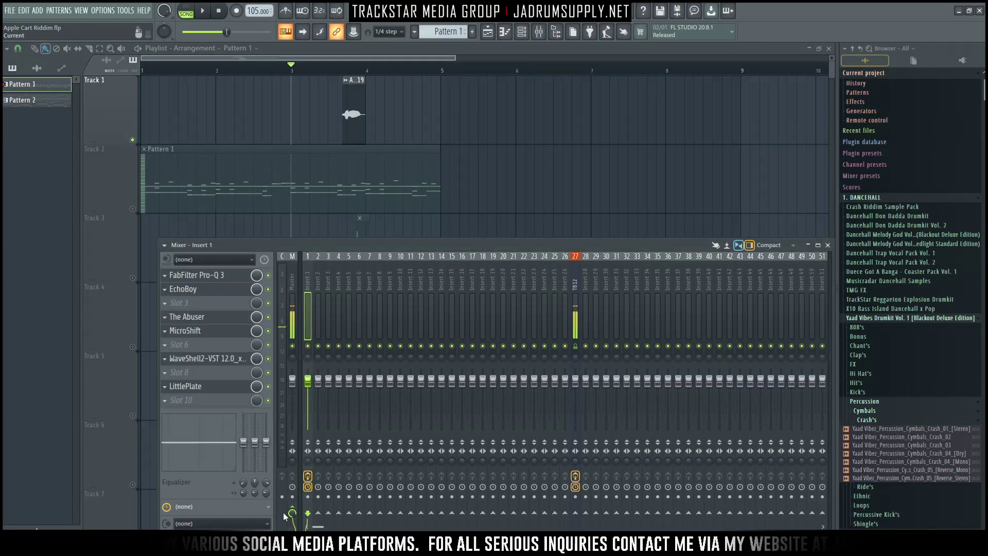
{"action": "left_click", "coordinate": [307, 476]}
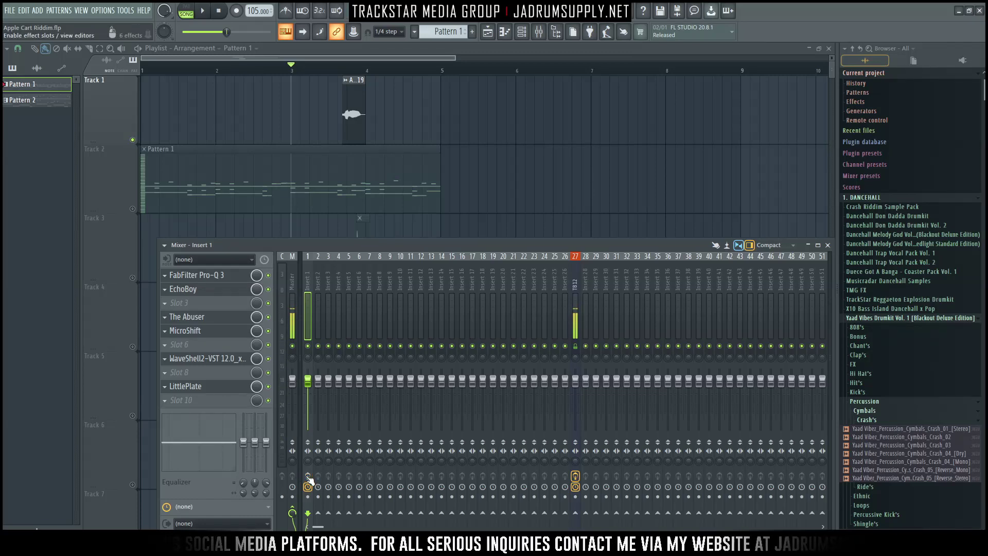
{"action": "key", "text": "space"}
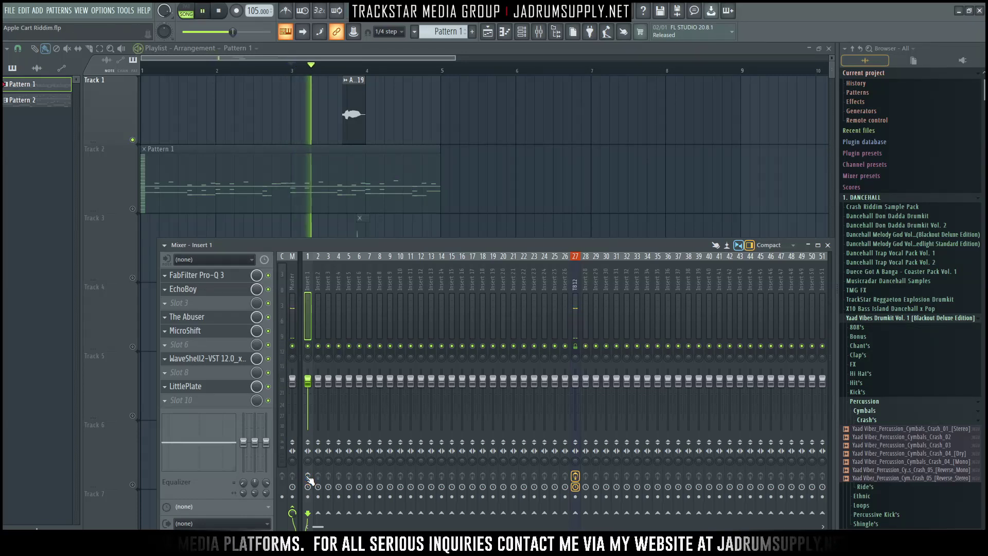
{"action": "key", "text": "space"}
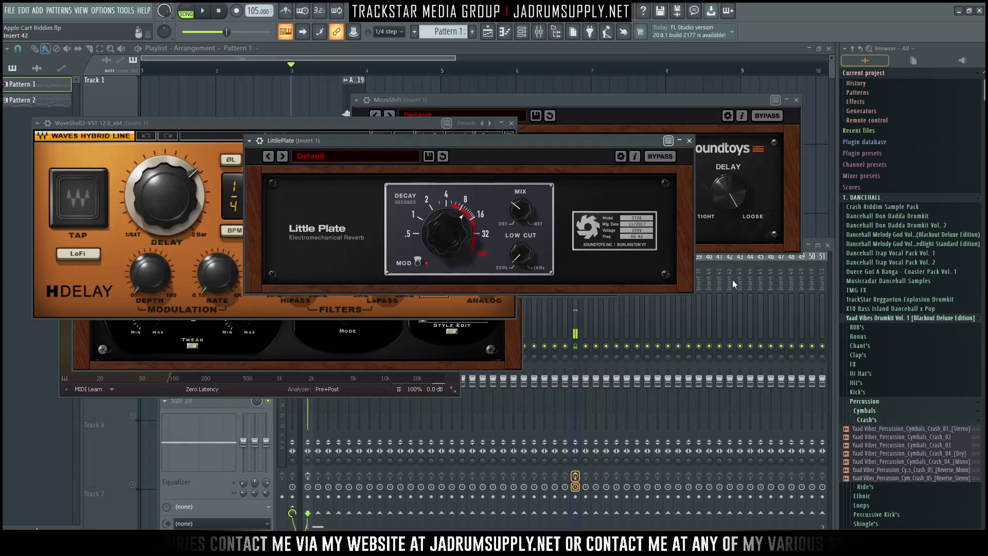
Examine Insert 1's FabFilter Pro-Q 3 curve and wrapper options, and play the soloed clip with the TB12 mixer track selected
{"action": "left_click", "coordinate": [255, 390]}
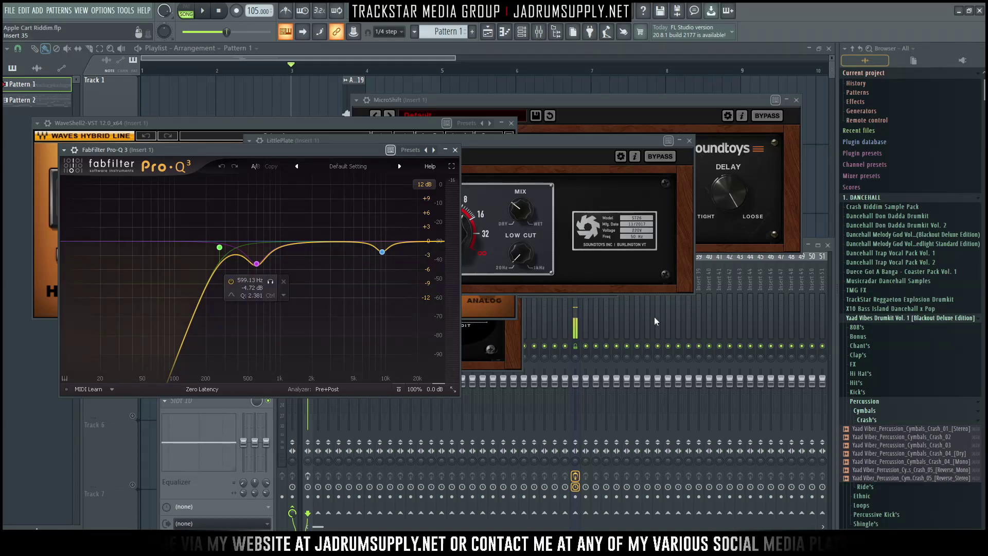
{"action": "left_click", "coordinate": [79, 151]}
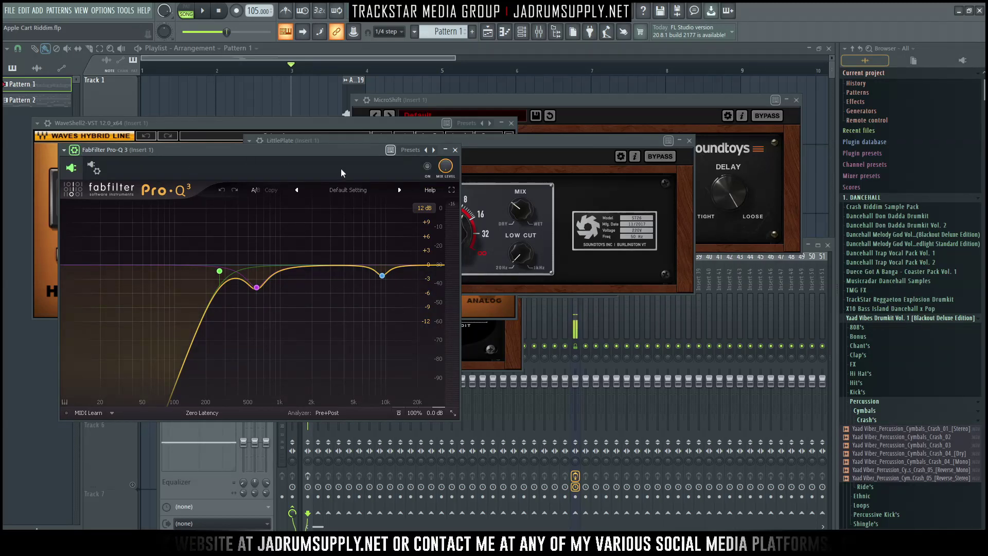
{"action": "key", "text": "space"}
{"action": "left_click", "coordinate": [575, 310]}
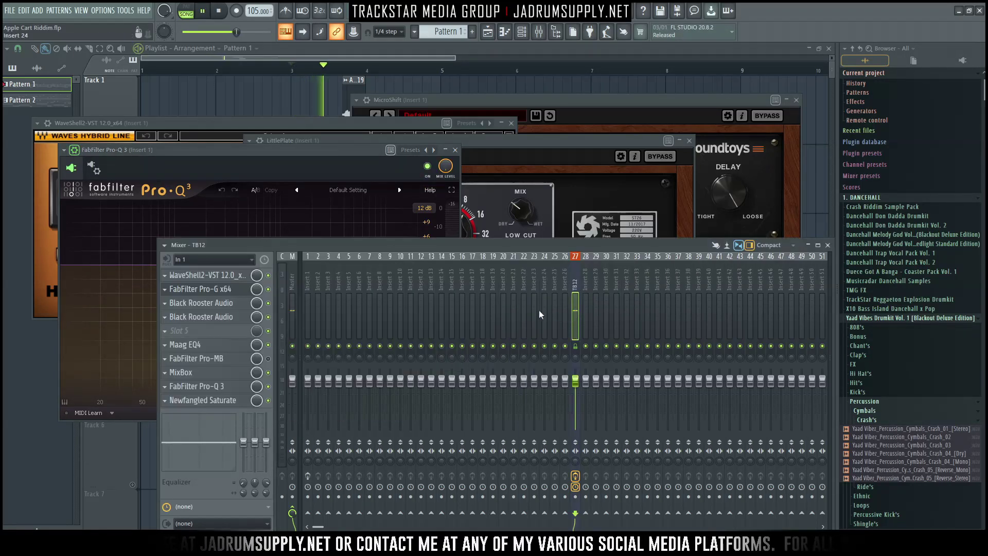
{"action": "key", "text": "space"}
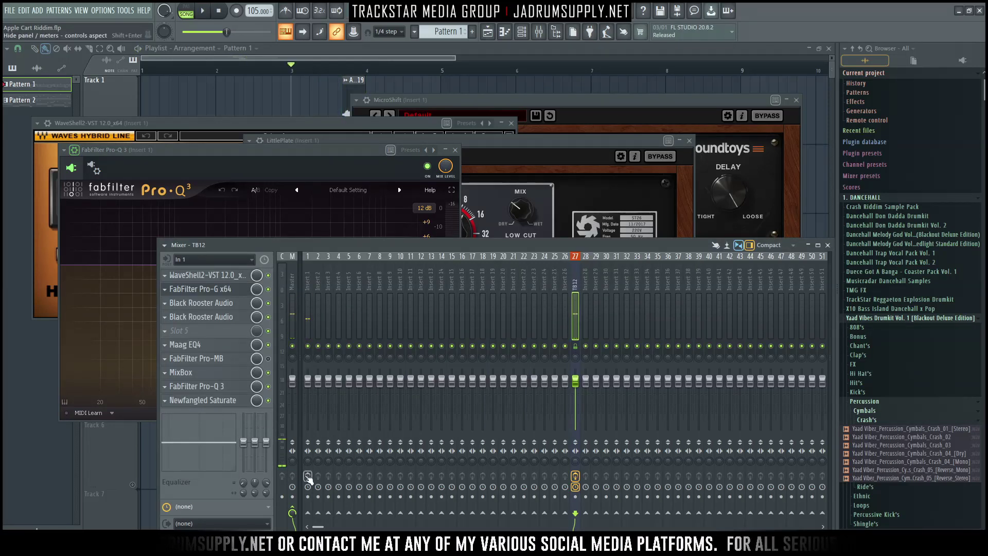
Enable FabFilter Pro-Q 3 on Insert 1, play the clip through it with its curve shown, and close the plugin window
{"action": "left_click", "coordinate": [307, 319]}
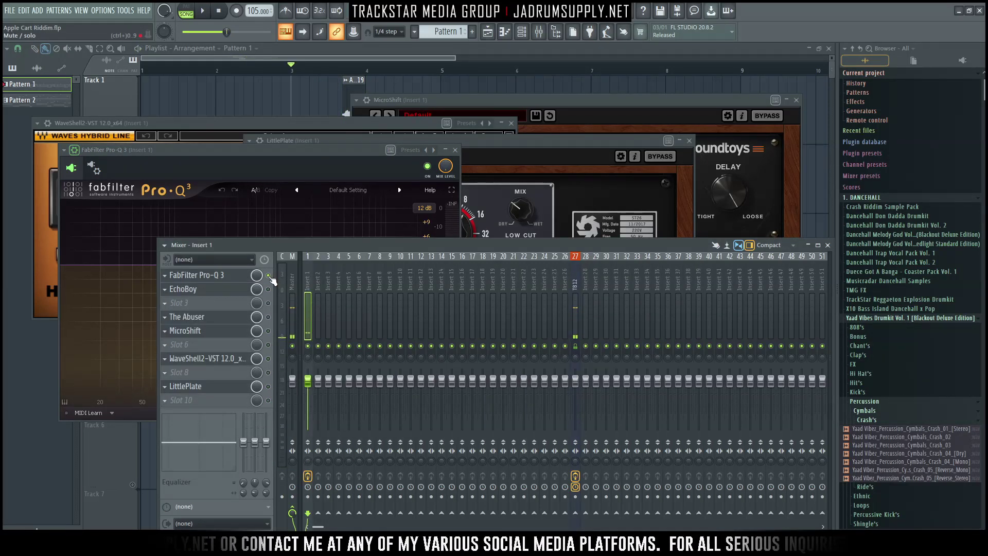
{"action": "left_click", "coordinate": [225, 275]}
{"action": "left_click", "coordinate": [225, 275]}
{"action": "key", "text": "space"}
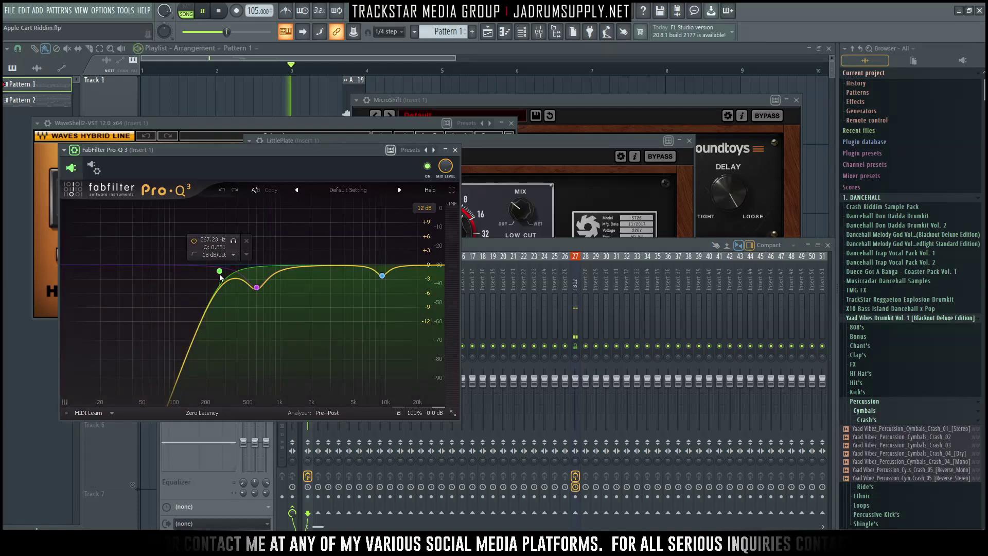
{"action": "left_click", "coordinate": [455, 150]}
{"action": "key", "text": "space"}
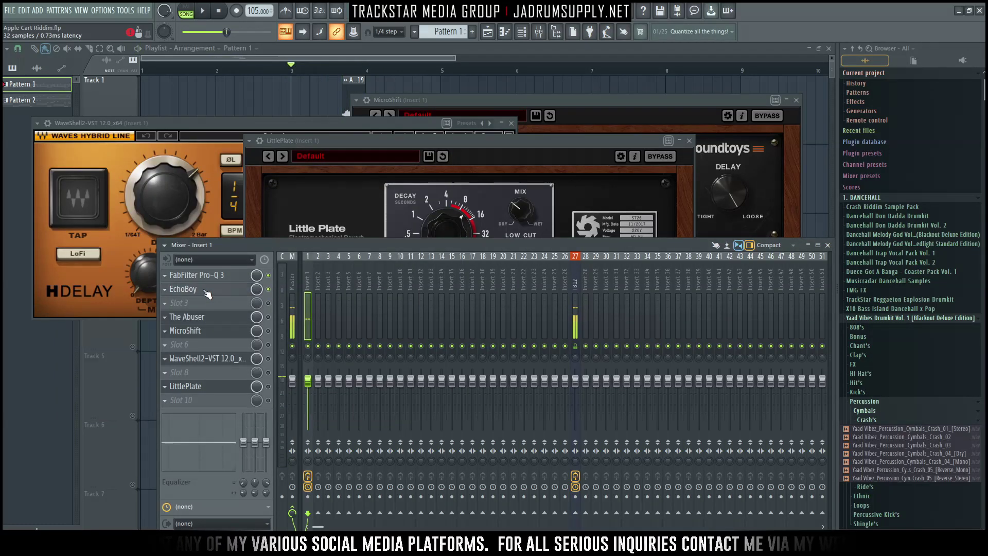
Enable EchoBoy on Insert 1, play the clip with the plugin's settings shown, and close its window
{"action": "left_click", "coordinate": [202, 289]}
{"action": "key", "text": "space"}
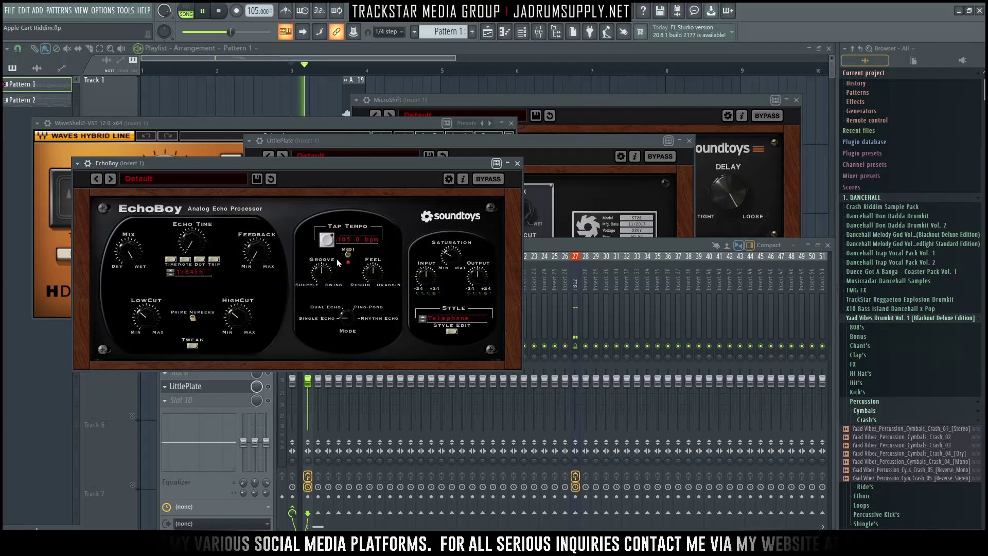
{"action": "left_click", "coordinate": [517, 163]}
{"action": "key", "text": "space"}
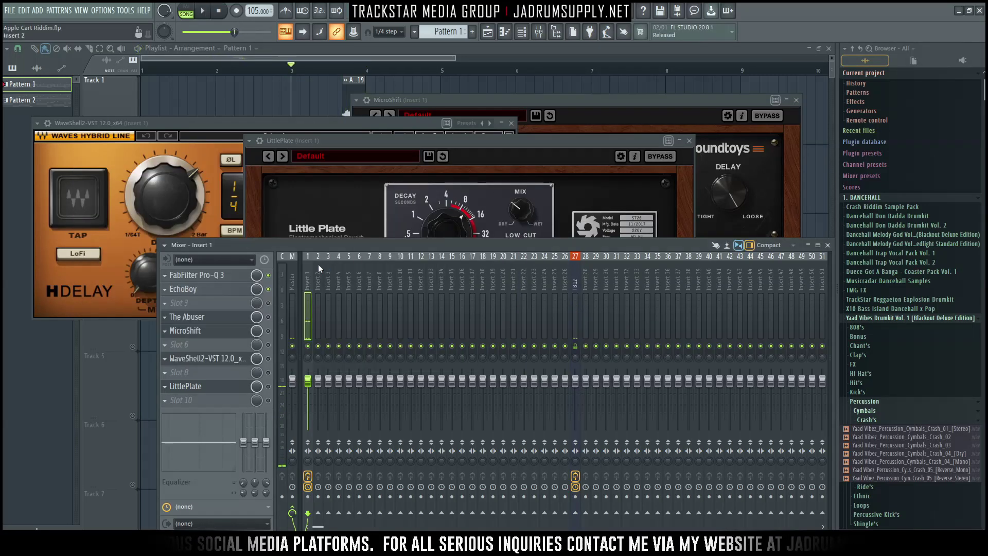
Enable The Abuser on Insert 1 and play the clip with its Motorcycle Rev preset shown
{"action": "left_click", "coordinate": [235, 319]}
{"action": "key", "text": "space"}
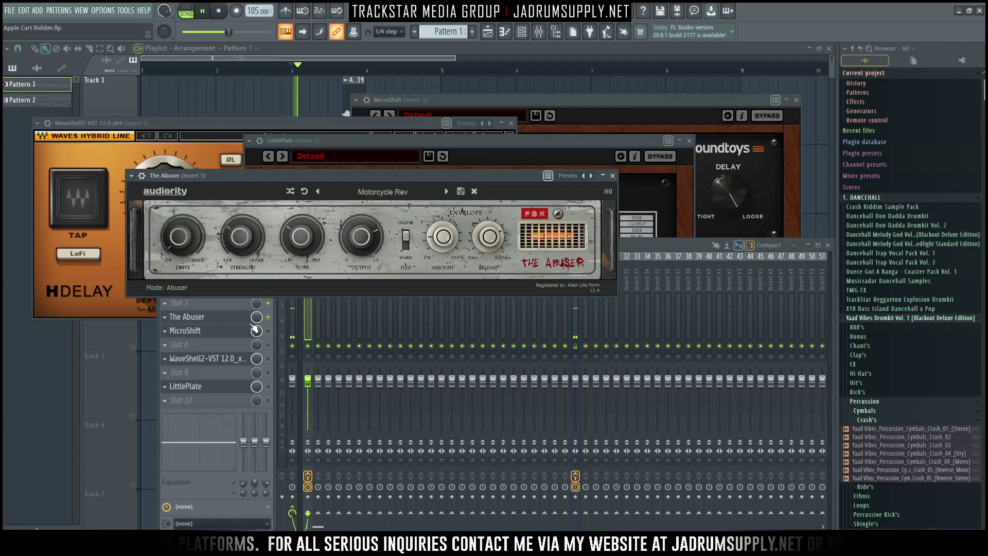
{"action": "key", "text": "space"}
Enable MicroShift, the Waves H-Delay and LittlePlate on Insert 1 and play the clip through the full effects chain
{"action": "left_click", "coordinate": [252, 332]}
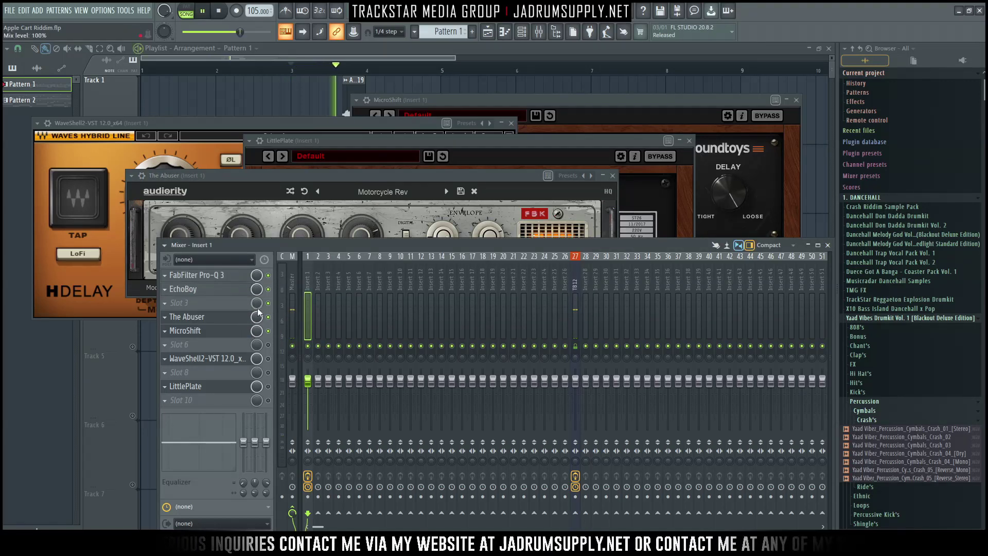
{"action": "left_click", "coordinate": [239, 361]}
{"action": "left_click", "coordinate": [274, 363]}
{"action": "key", "text": "space"}
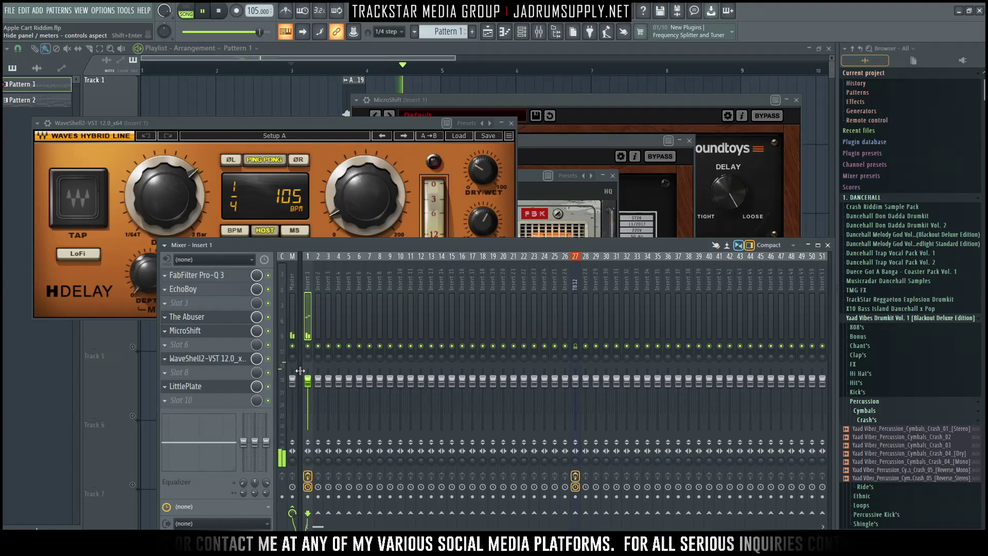
Close all open windows over the playlist, unsolo Track 1 and play the whole arrangement from bar 3
{"action": "key", "text": "F12"}
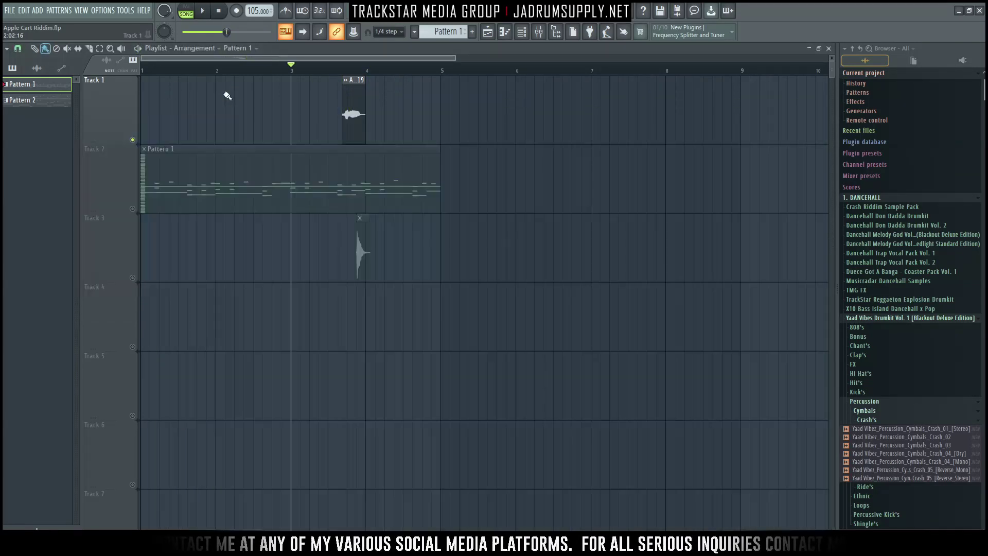
{"action": "left_click", "coordinate": [133, 139], "text": "ctrl"}
{"action": "key", "text": "space"}
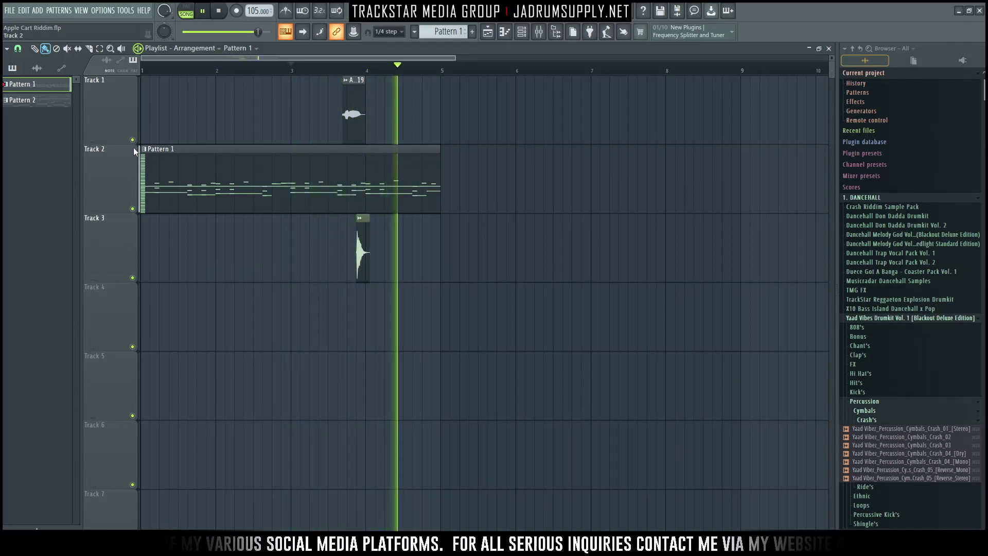
{"action": "key", "text": "space"}
View the sample settings of the Yaad Vibez_Chant_28 clip on Track 3, close them and play the section around it
{"action": "double_click", "coordinate": [359, 247]}
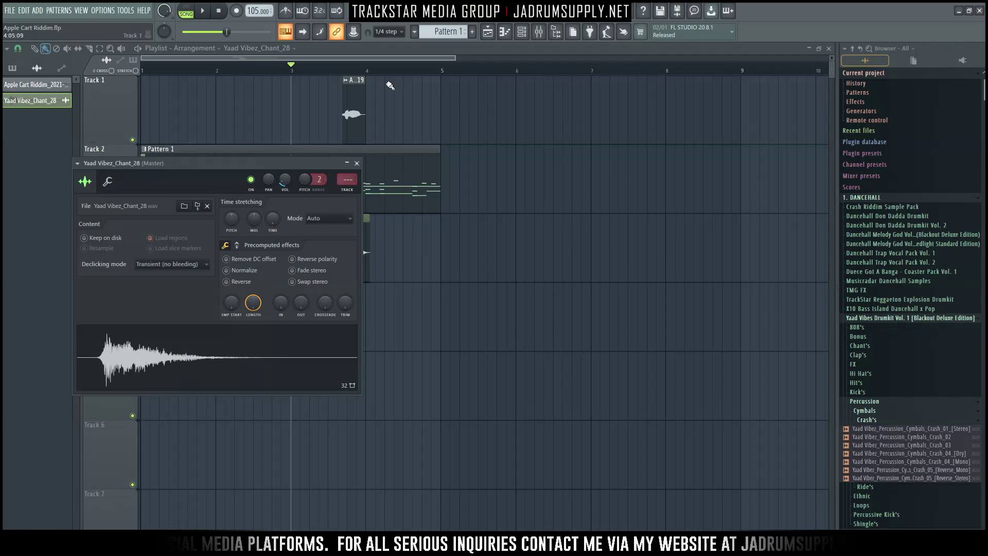
{"action": "scroll", "coordinate": [389, 85], "scroll_direction": "up", "scroll_amount": 5}
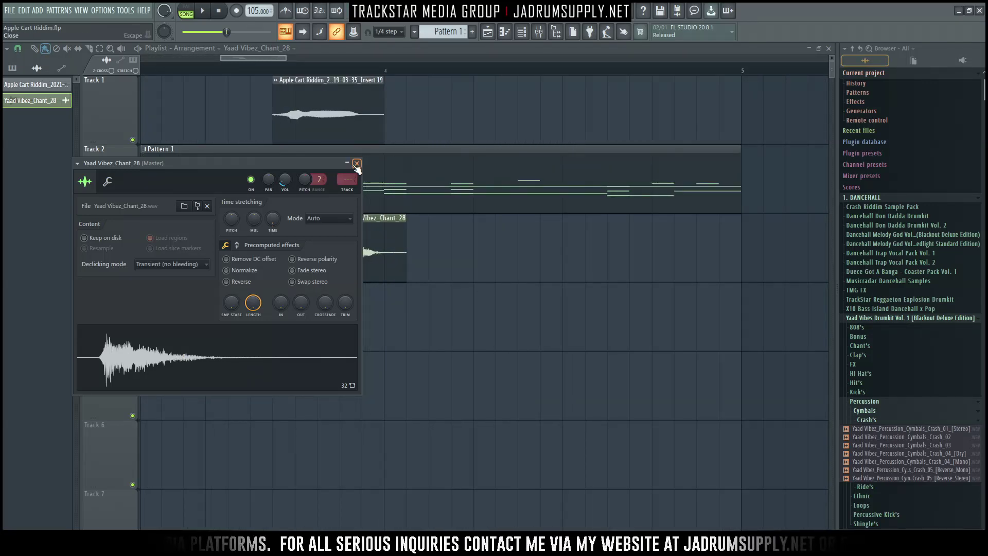
{"action": "left_click", "coordinate": [357, 164]}
{"action": "key", "text": "space"}
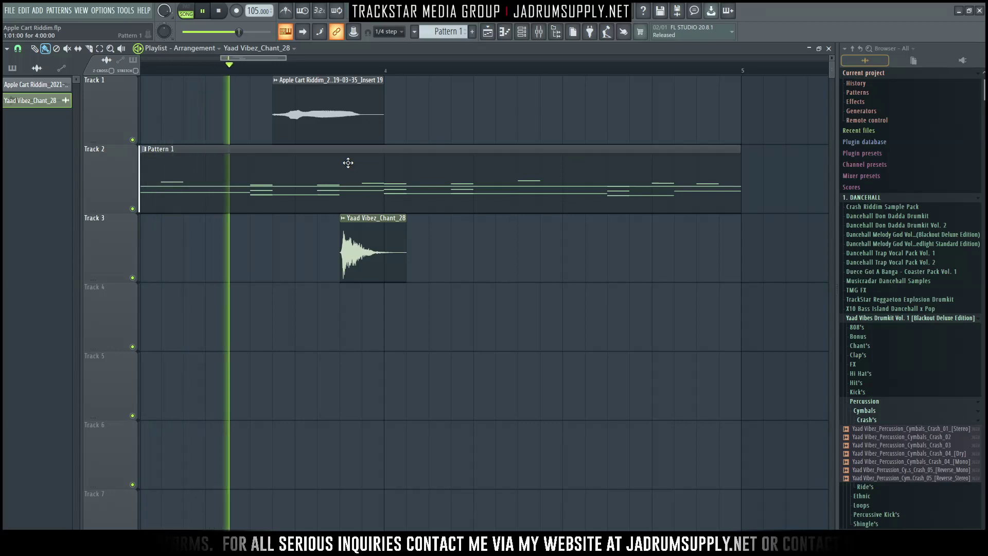
{"action": "key", "text": "space"}
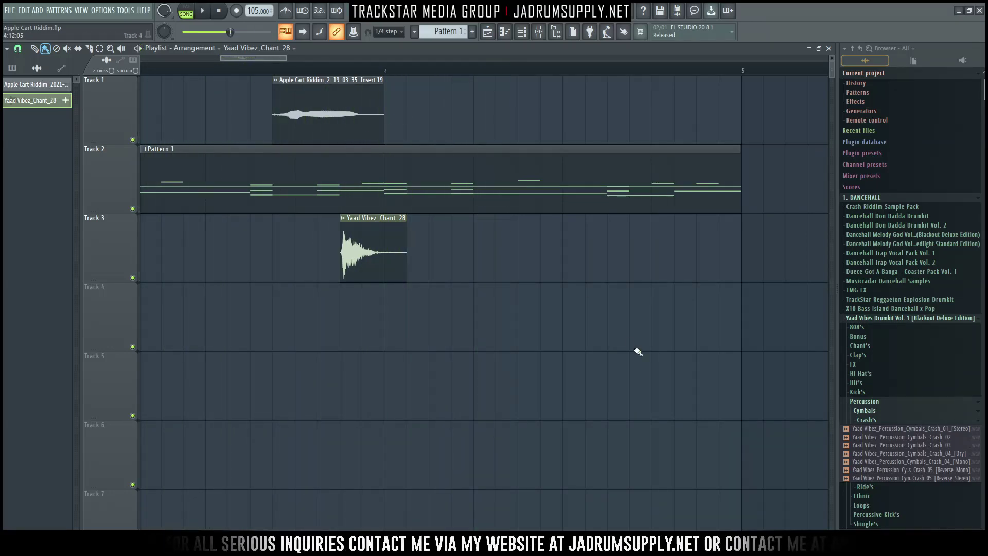
Show the Unsorted channels in the channel rack and add Yaad Vibez_Kick_7_[Clean] from the drumkit's Kick's folder as a new channel
{"action": "right_click", "coordinate": [620, 314], "text": "ctrl"}
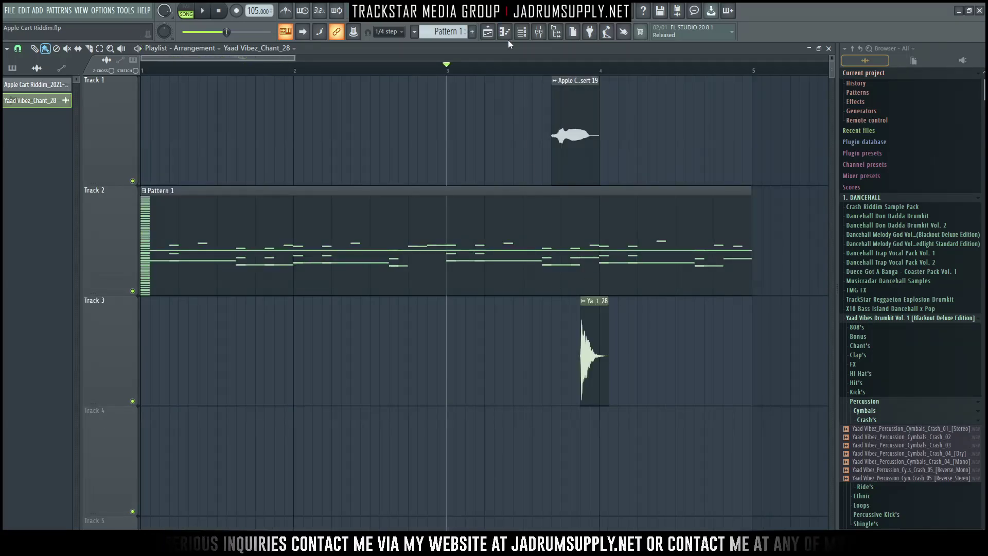
{"action": "left_click", "coordinate": [526, 35]}
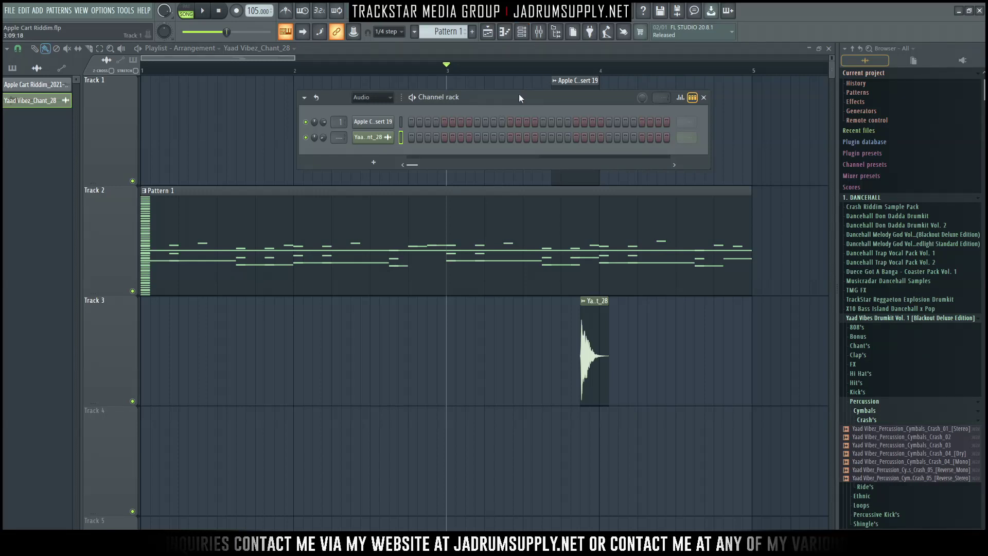
{"action": "scroll", "coordinate": [518, 98], "scroll_direction": "down", "scroll_amount": 1}
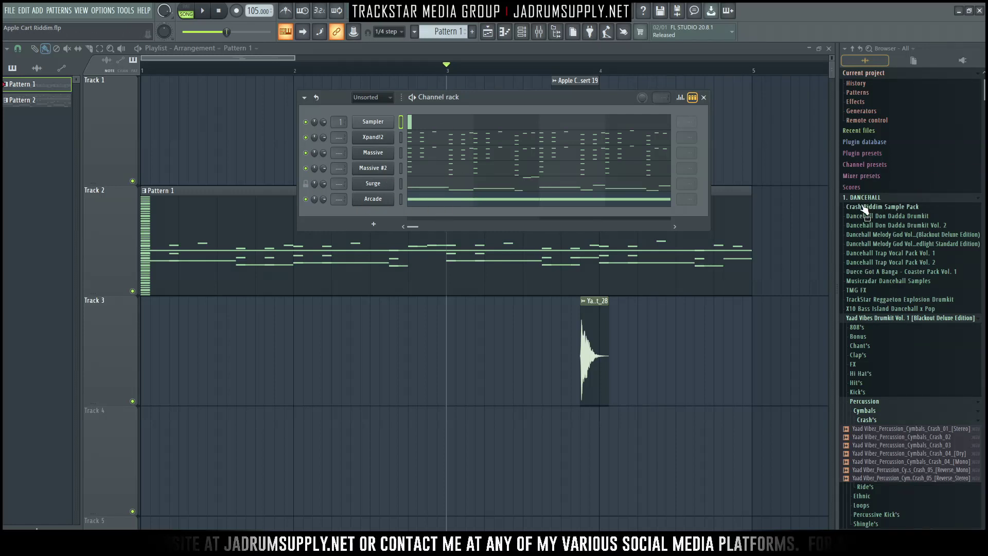
{"action": "scroll", "coordinate": [896, 340], "scroll_direction": "down", "scroll_amount": 4}
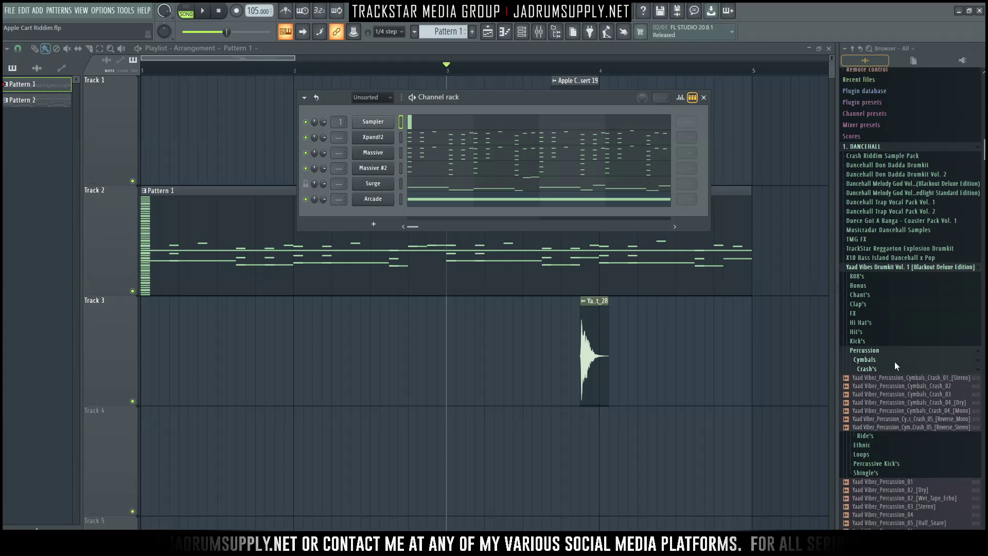
{"action": "left_click", "coordinate": [860, 303]}
{"action": "left_click", "coordinate": [874, 294]}
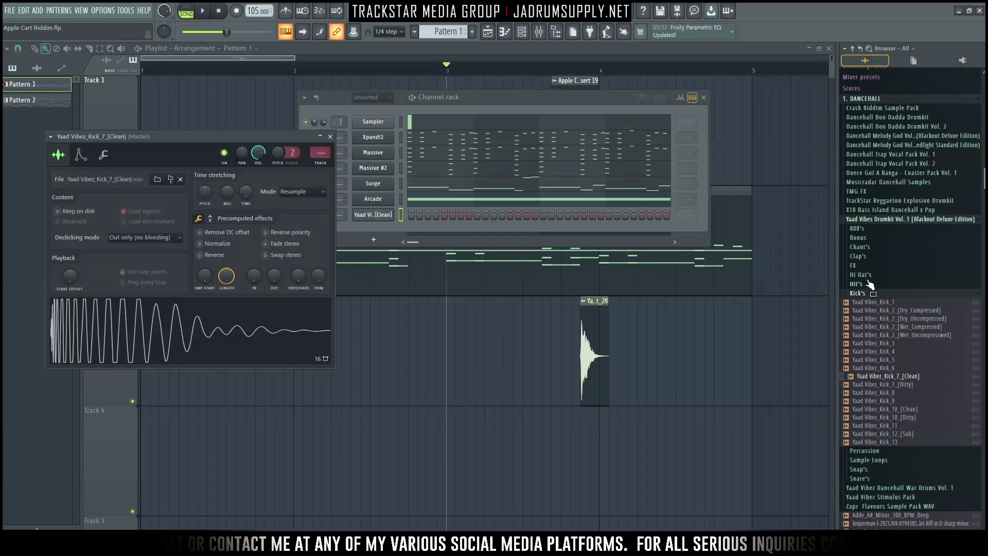
Preview samples in the drumkit's Snap's folder and add Yaad Vibez_Snaps_04_[Stereo] and Yaad Vibez_Snaps_11_[Mono] as new channels
{"action": "left_click", "coordinate": [862, 294]}
{"action": "left_click", "coordinate": [859, 321]}
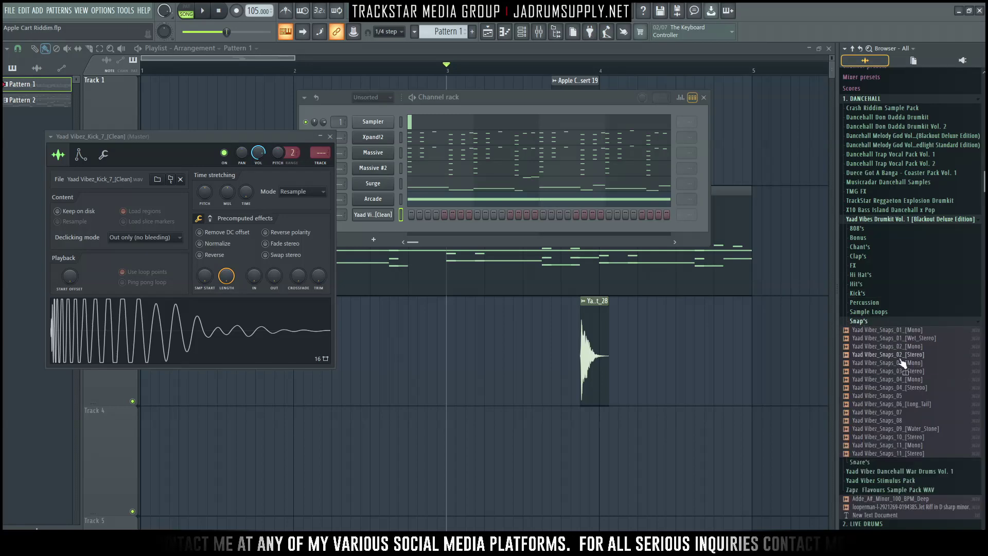
{"action": "key", "text": "space"}
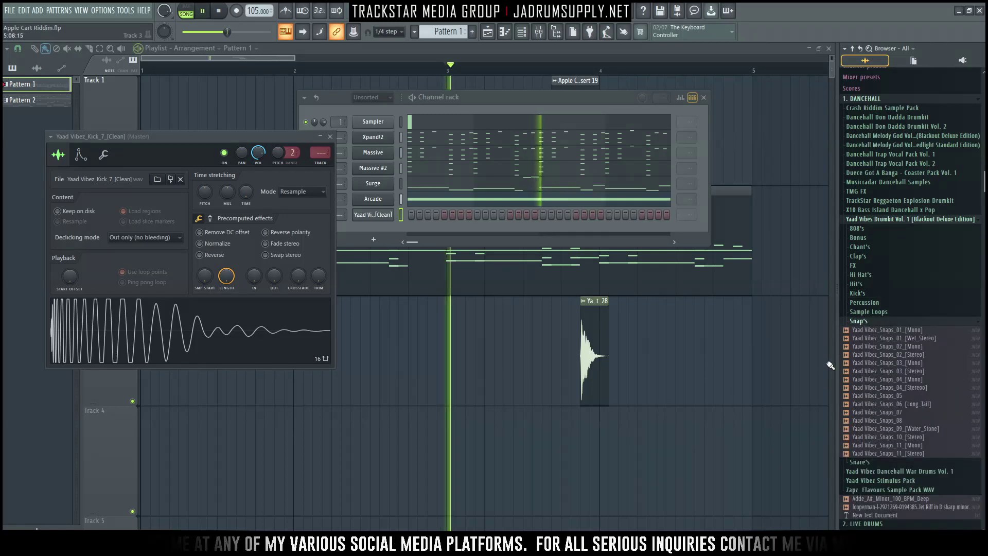
{"action": "left_click", "coordinate": [881, 379]}
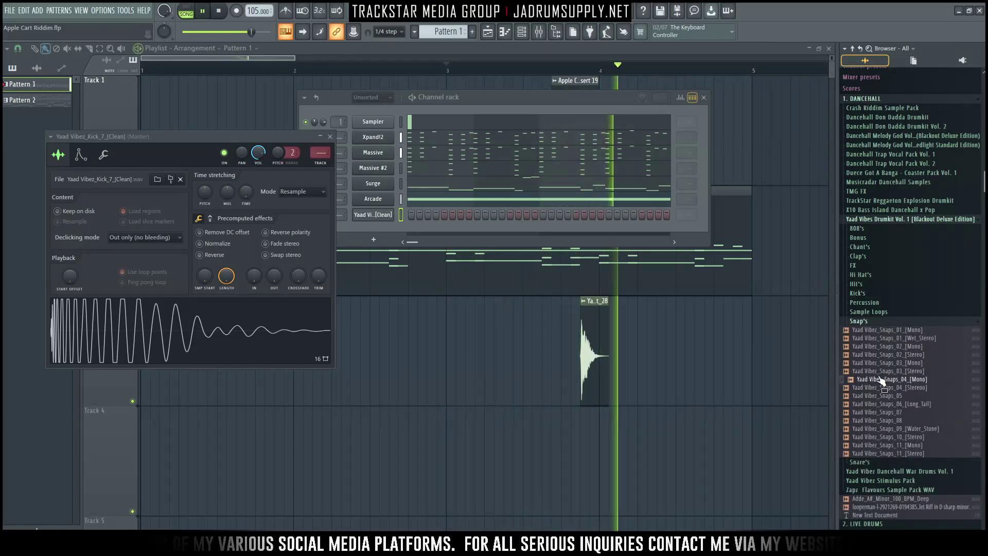
{"action": "key", "text": "space"}
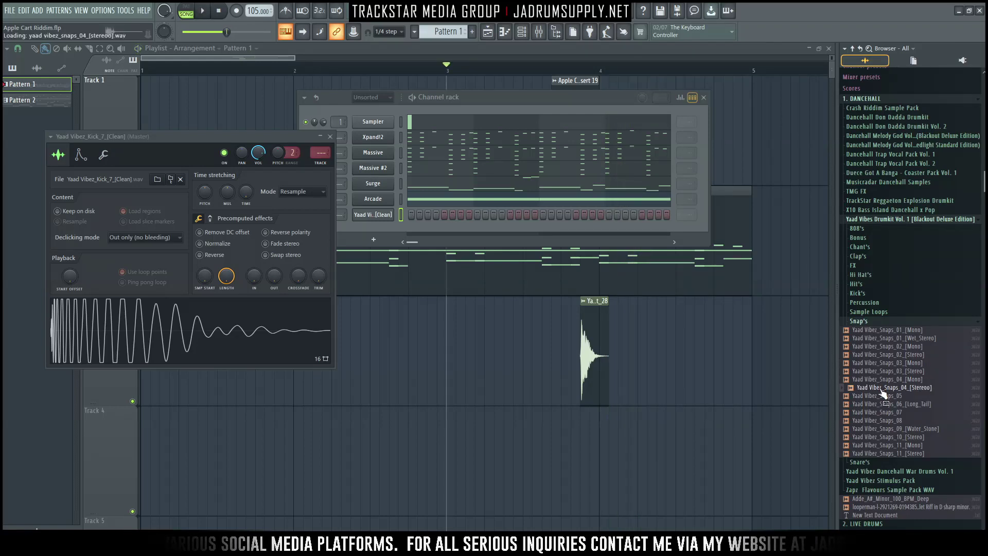
{"action": "left_click", "coordinate": [883, 420]}
{"action": "left_click", "coordinate": [883, 437]}
{"action": "left_click", "coordinate": [885, 445]}
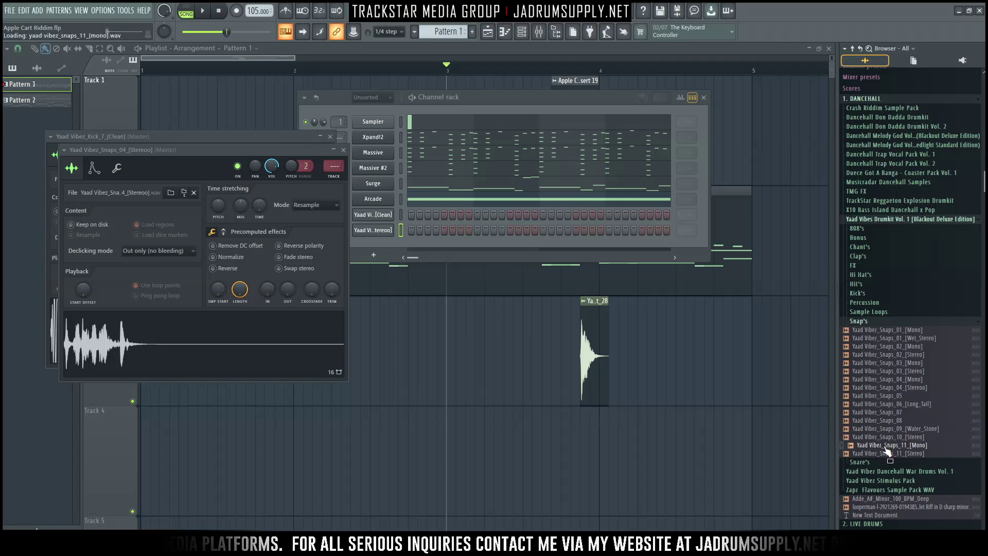
While playing, place Snaps_11_[Mono] hits on steps 7 and 23 and Snaps_04_[Stereo] hits on steps 15 and 31
{"action": "key", "text": "space"}
{"action": "key", "text": "space"}
{"action": "key", "text": "space"}
{"action": "key", "text": "space"}
{"action": "key", "text": "space"}
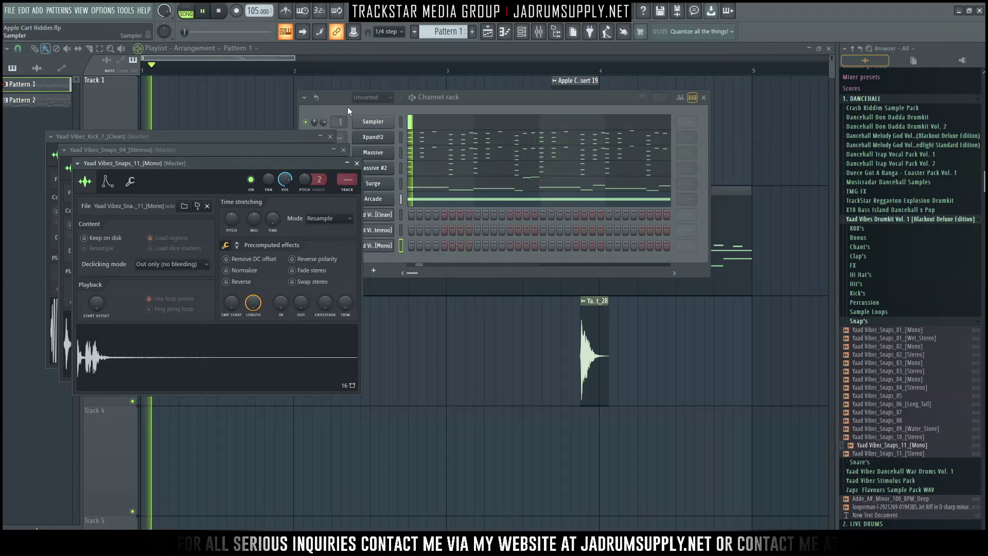
{"action": "left_click", "coordinate": [460, 246]}
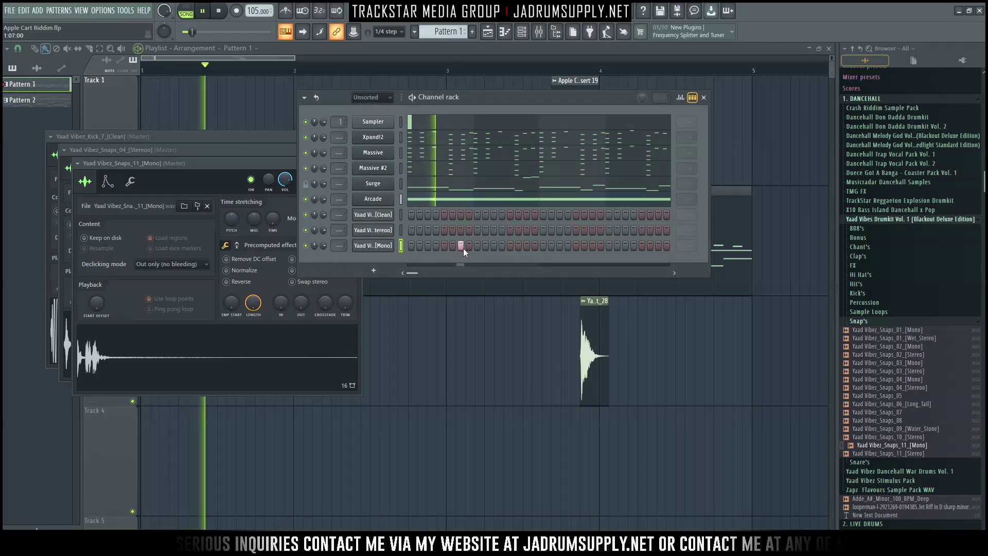
{"action": "left_click", "coordinate": [527, 246]}
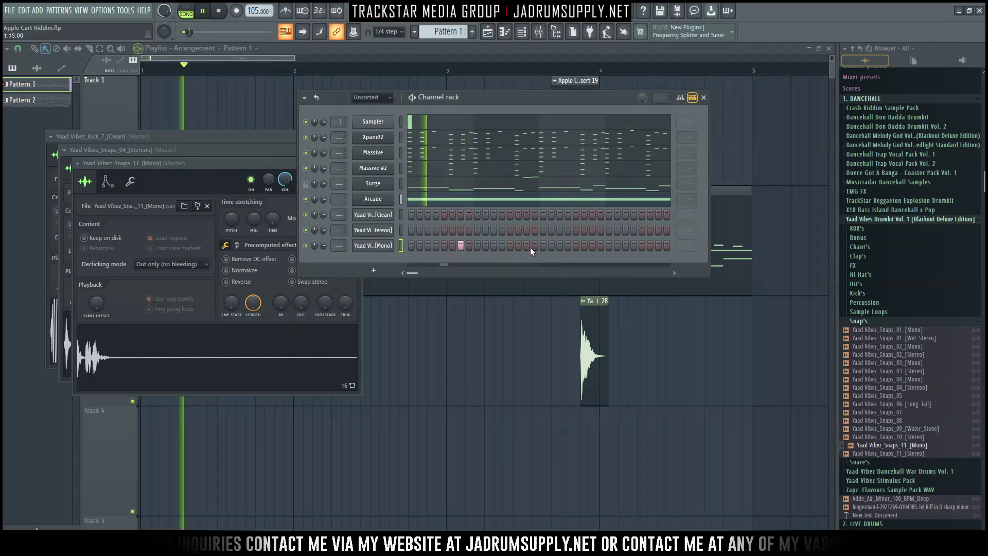
{"action": "left_click", "coordinate": [525, 230]}
{"action": "left_click", "coordinate": [593, 246]}
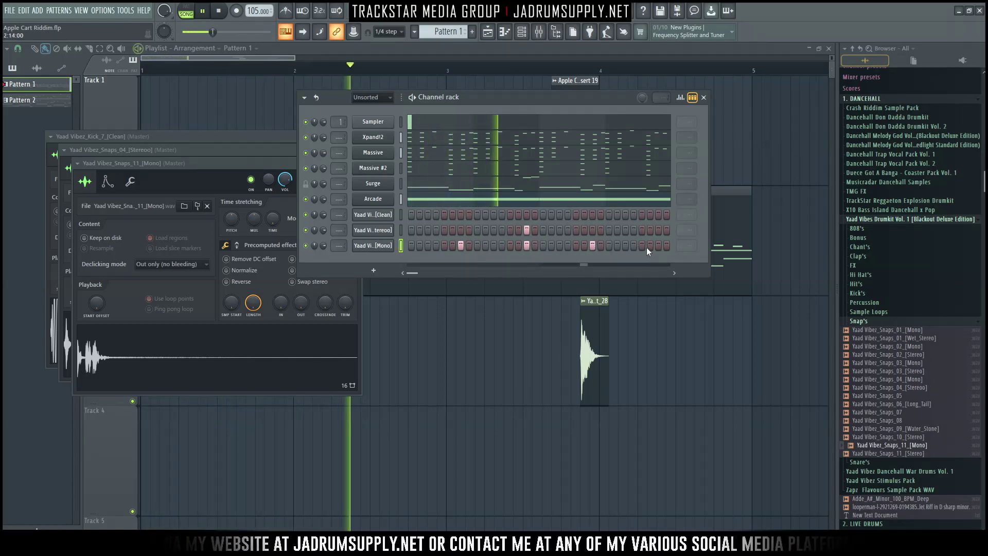
{"action": "left_click", "coordinate": [658, 231]}
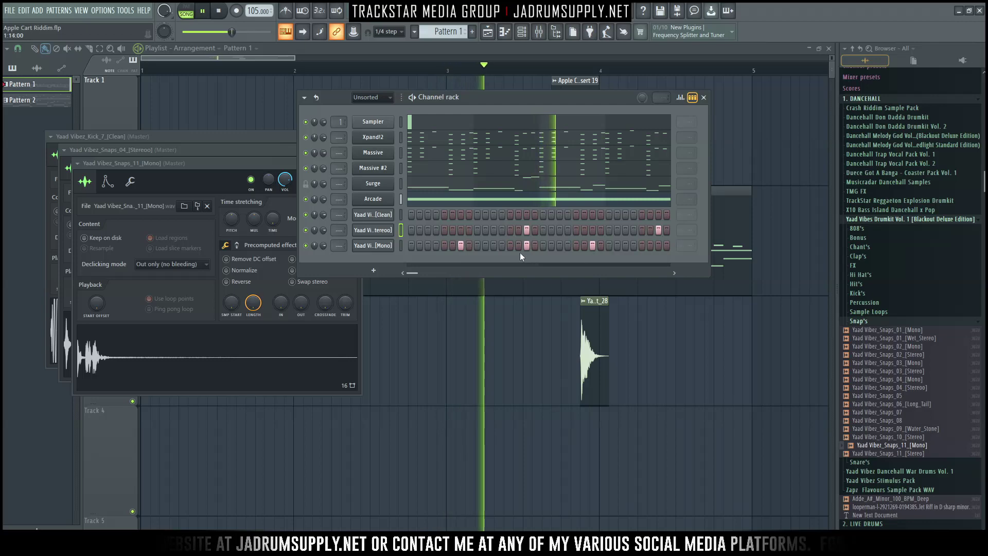
{"action": "left_click", "coordinate": [387, 246]}
{"action": "key", "text": "space"}
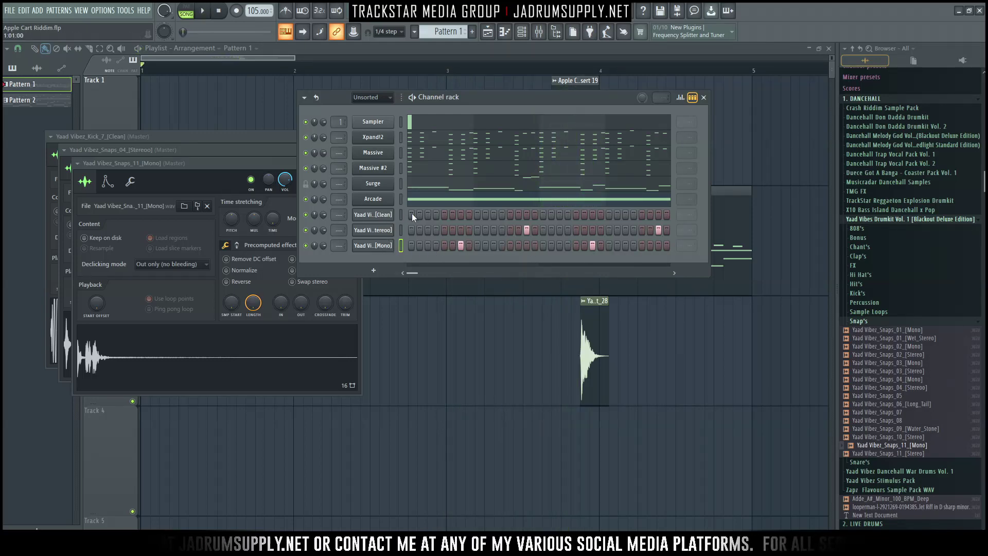
Open the kick channel in the piano roll and place one-step C5 notes on steps 1 and 11 of bar 1
{"action": "left_click", "coordinate": [392, 219]}
{"action": "right_click", "coordinate": [378, 217]}
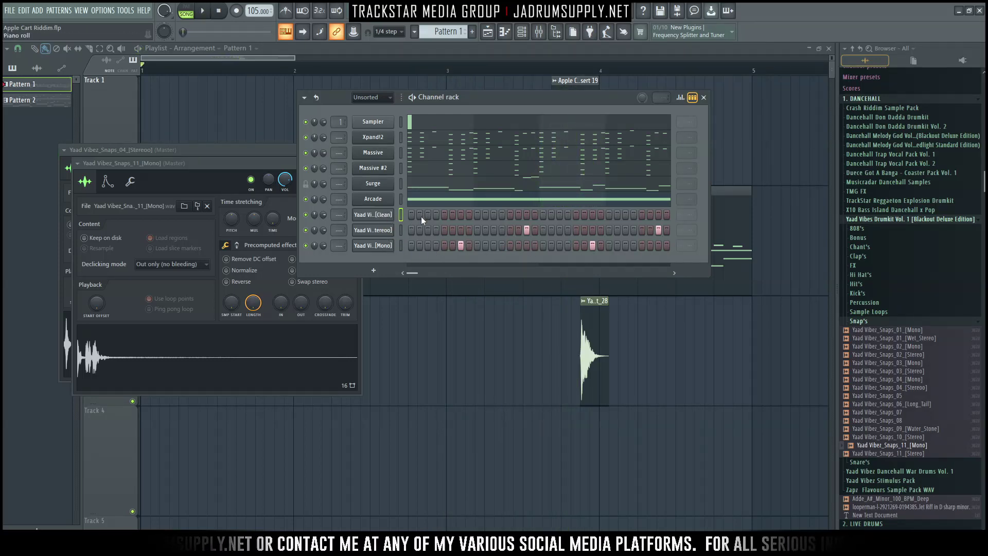
{"action": "left_click", "coordinate": [420, 218]}
{"action": "left_click", "coordinate": [43, 312]}
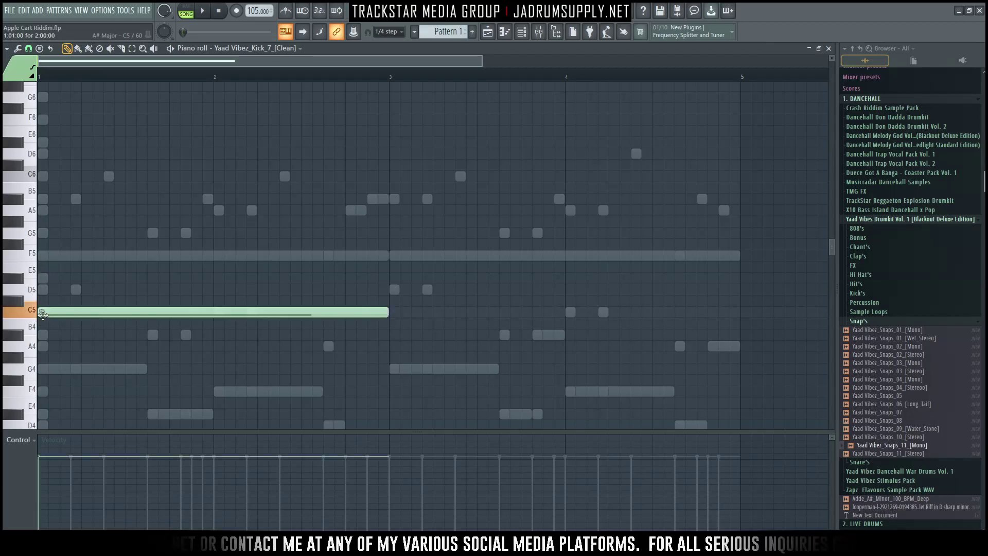
{"action": "left_click_drag", "start_coordinate": [394, 318], "coordinate": [67, 342]}
{"action": "key", "text": "space"}
{"action": "scroll", "coordinate": [116, 330], "scroll_direction": "down", "scroll_amount": 3}
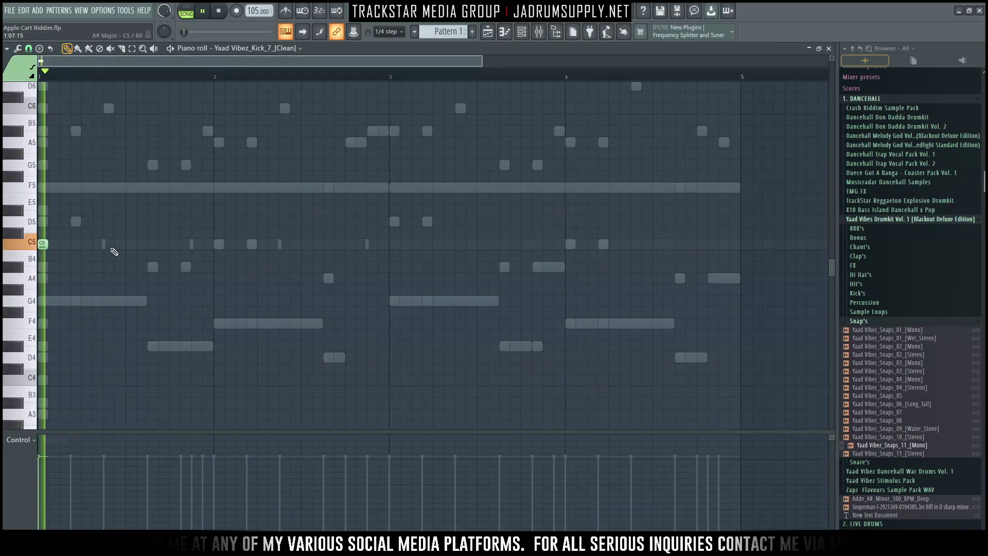
{"action": "key", "text": "space"}
{"action": "key", "text": "space"}
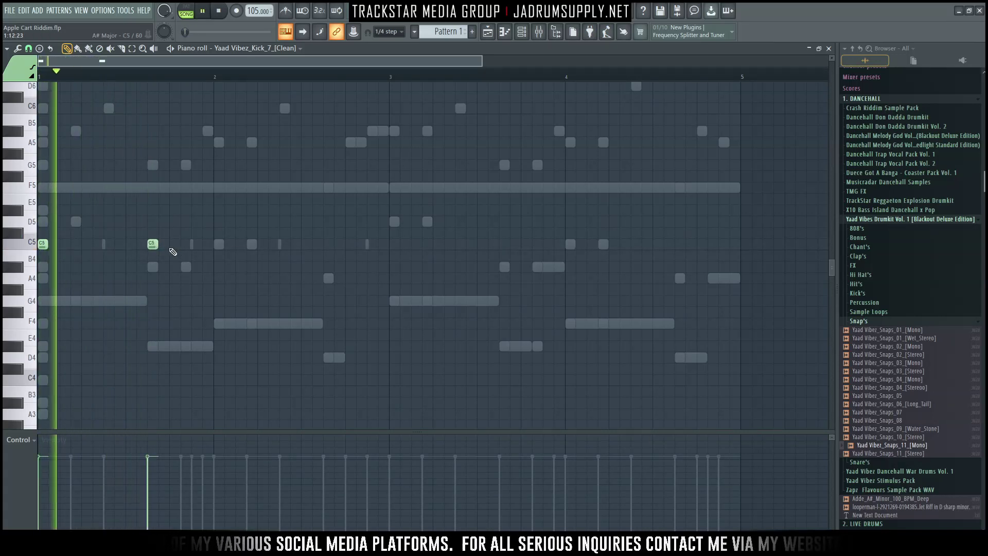
Place C5 kick notes on steps 3 and 4 of bar 2 and lower the velocity of the step 3 note
{"action": "left_click", "coordinate": [240, 245]}
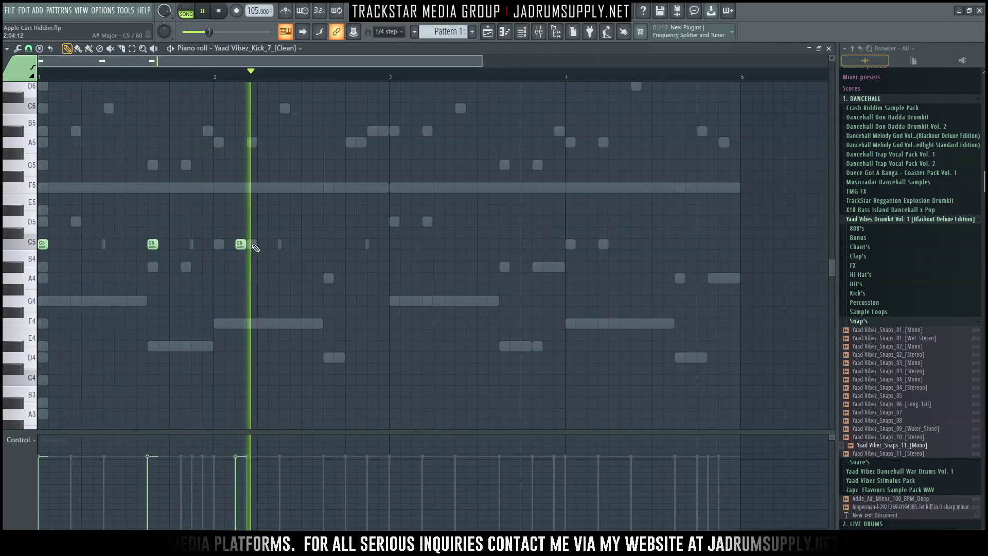
{"action": "left_click_drag", "start_coordinate": [239, 245], "coordinate": [249, 245]}
{"action": "left_click", "coordinate": [282, 244]}
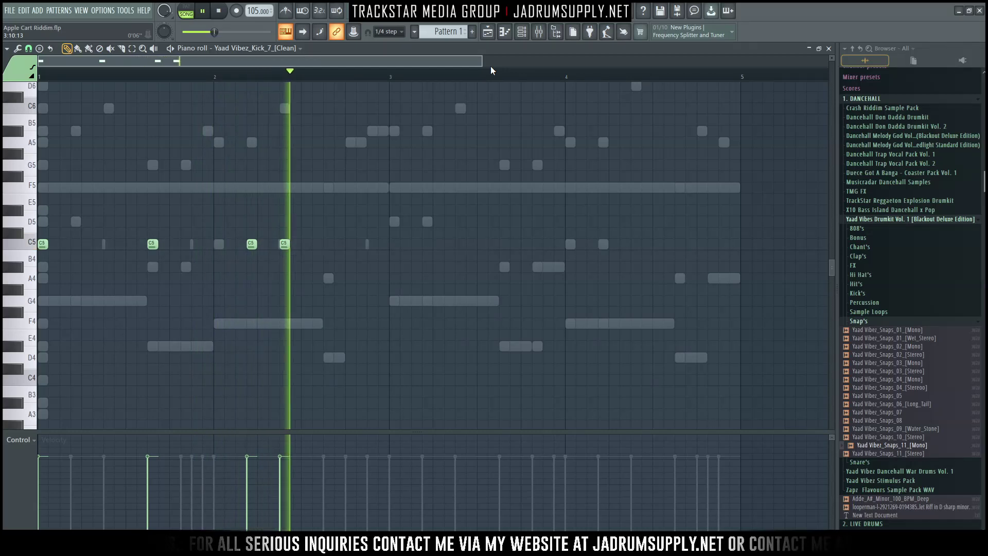
{"action": "left_click", "coordinate": [239, 244]}
{"action": "left_click", "coordinate": [240, 244], "text": "ctrl"}
{"action": "scroll", "coordinate": [240, 244], "scroll_direction": "down", "scroll_amount": 7}
{"action": "right_click", "coordinate": [285, 245]}
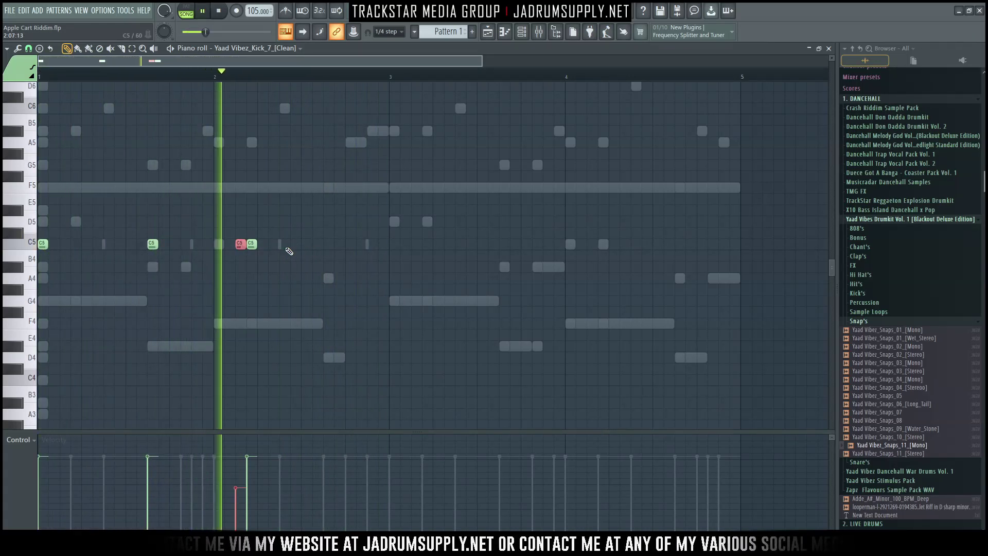
Add C5 kick notes on steps 11 and 14 of bar 2 and raise their velocity to match the louder kicks
{"action": "left_click", "coordinate": [328, 244]}
{"action": "left_click", "coordinate": [361, 244]}
{"action": "mouse_move", "coordinate": [372, 235]}
{"action": "left_mouse_down"}
{"action": "mouse_move", "coordinate": [331, 258]}
{"action": "mouse_move", "coordinate": [319, 252]}
{"action": "left_mouse_up"}
{"action": "scroll", "coordinate": [329, 246], "scroll_direction": "up", "scroll_amount": 5}
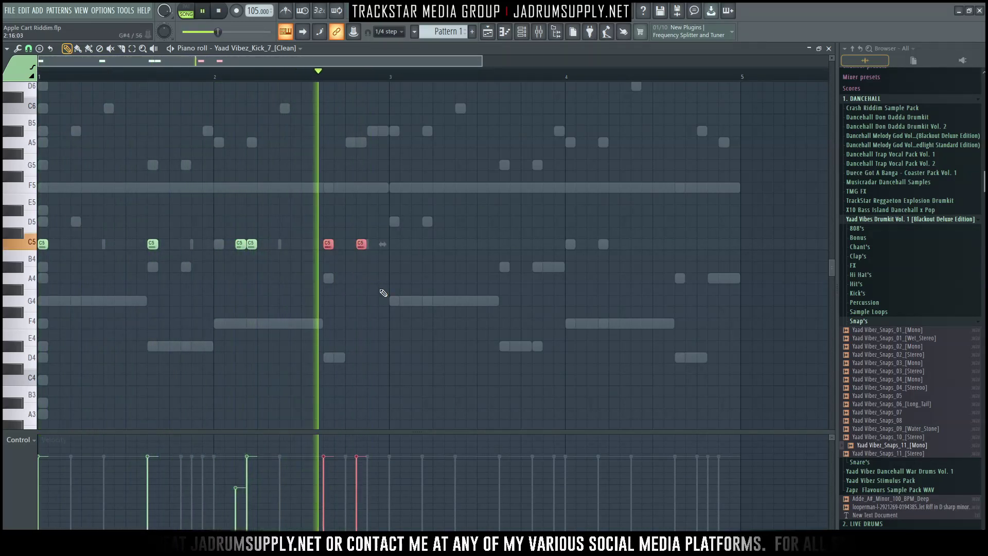
Select all kick notes in the first two bars and duplicate them into bars 3 and 4
{"action": "key", "text": "space"}
{"action": "left_click_drag", "start_coordinate": [396, 275], "coordinate": [40, 172]}
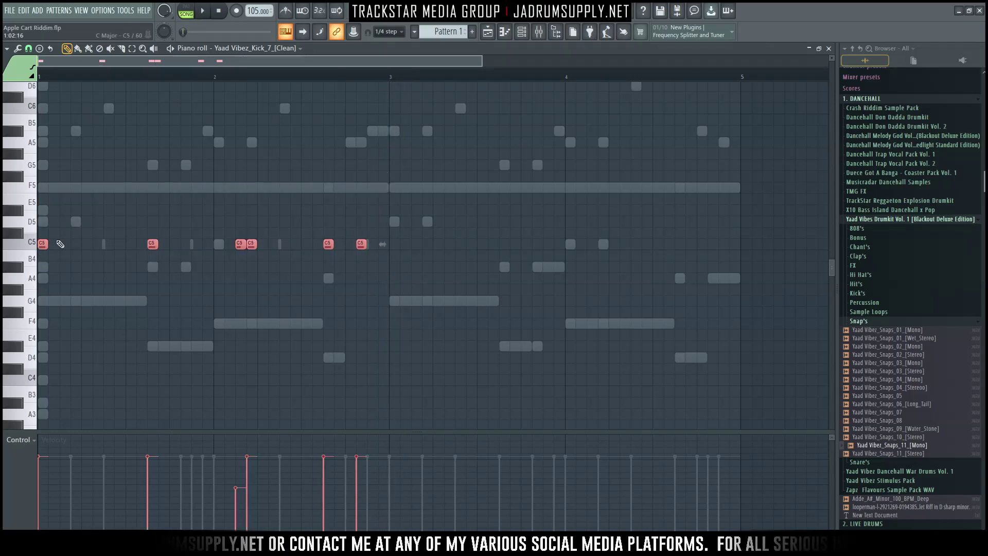
{"action": "key", "text": "ctrl+b"}
{"action": "key", "text": "ctrl+d"}
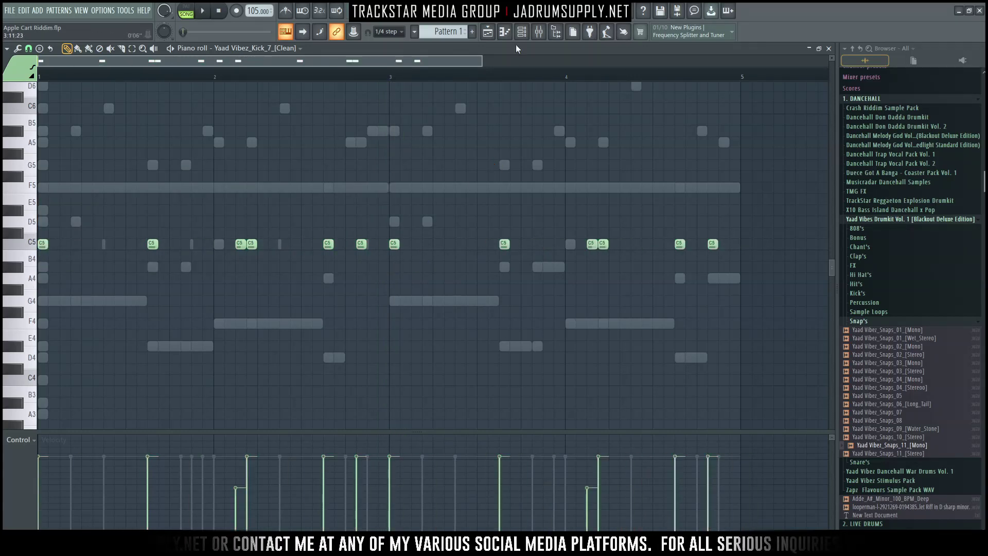
Show the mixer and channel rack, set the kick channel's volume to 78% and play the beat with it
{"action": "left_click", "coordinate": [543, 36]}
{"action": "left_click", "coordinate": [520, 32]}
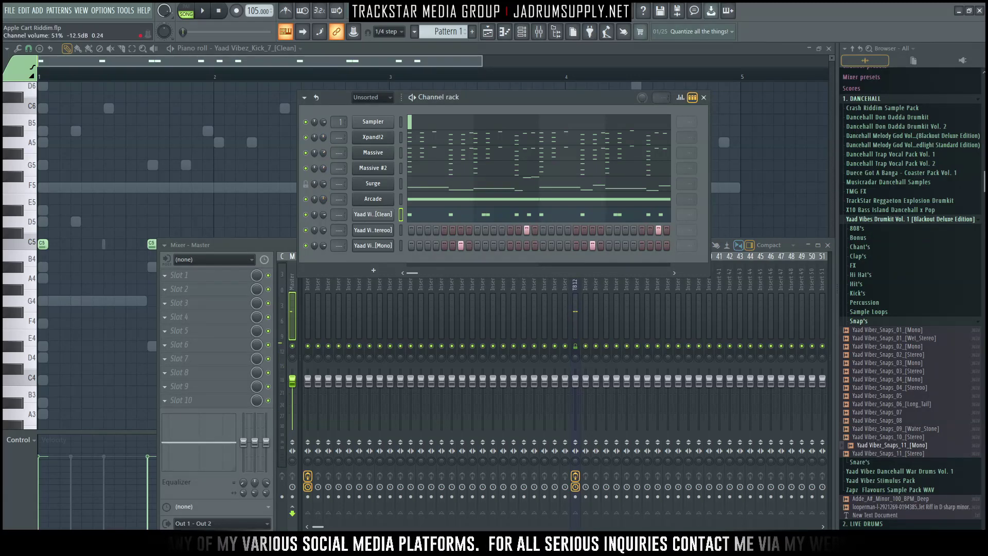
{"action": "key", "text": "space"}
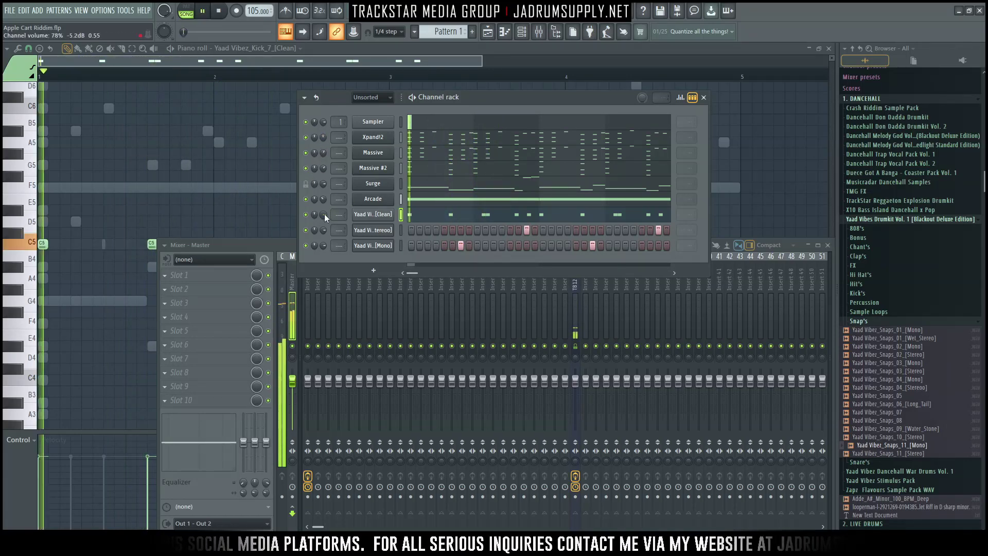
{"action": "left_click", "coordinate": [221, 180]}
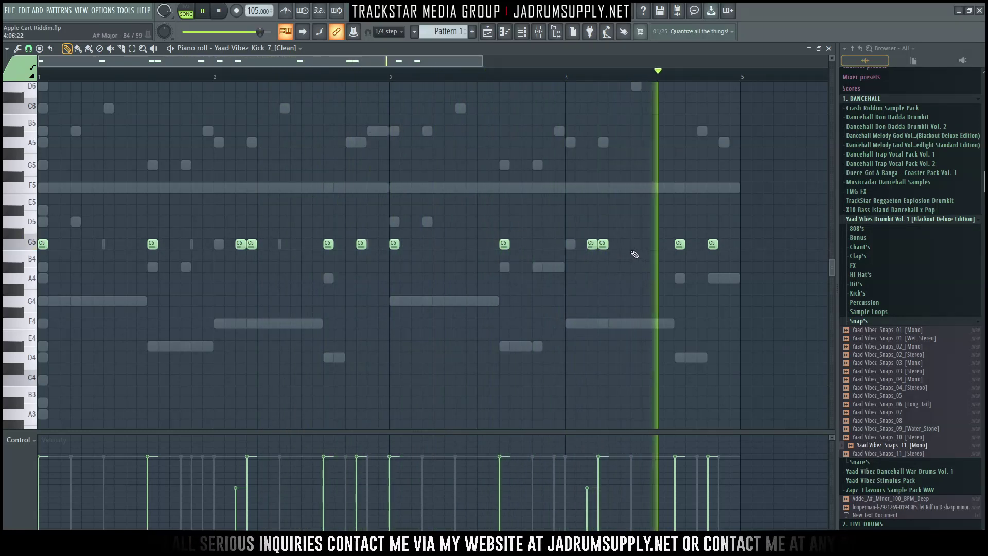
Add a C5 kick note on step 15 of bar 4, lower the preceding kick's velocity and bring up the channel rack
{"action": "left_click", "coordinate": [722, 244]}
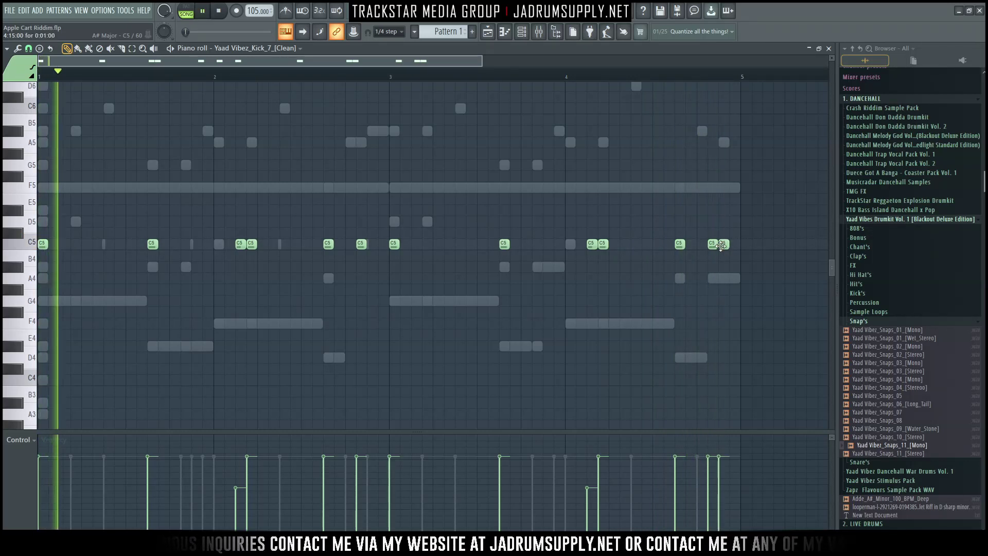
{"action": "left_click", "coordinate": [713, 245], "text": "ctrl"}
{"action": "scroll", "coordinate": [716, 244], "scroll_direction": "down", "scroll_amount": 5}
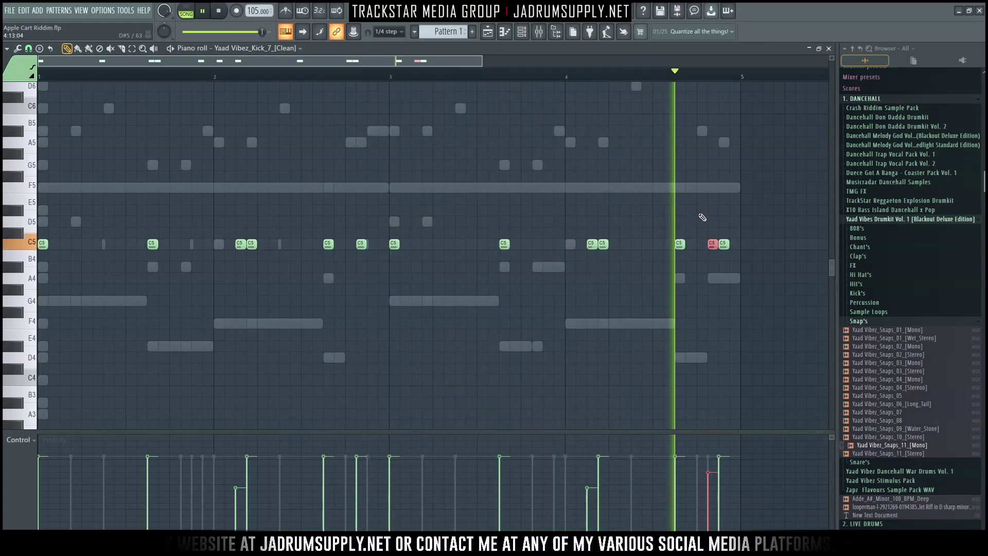
{"action": "key", "text": "F6"}
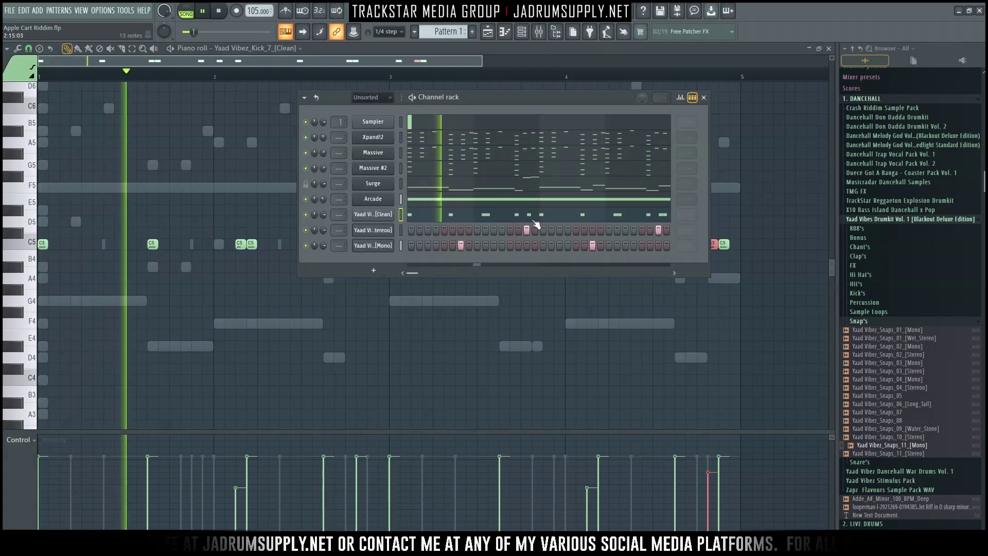
Stop playback, add the Diva synth as a new channel, view its interface and close it
{"action": "key", "text": "space"}
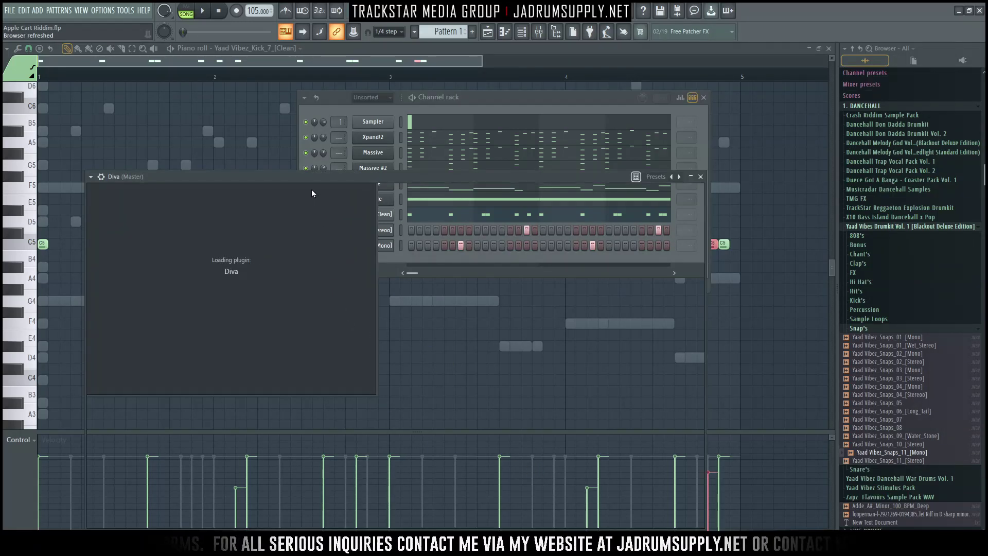
{"action": "left_click_drag", "start_coordinate": [310, 174], "coordinate": [316, 72]}
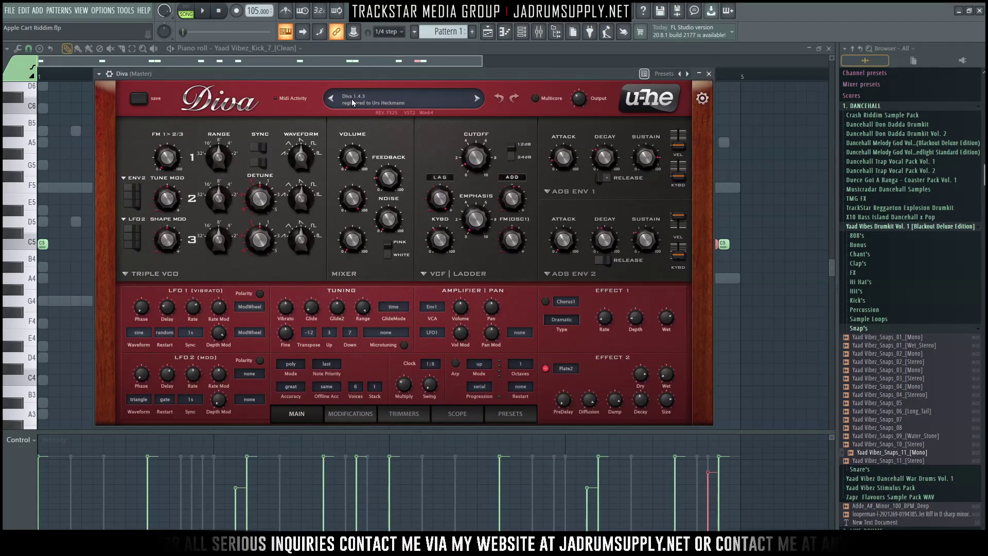
{"action": "left_click", "coordinate": [708, 73]}
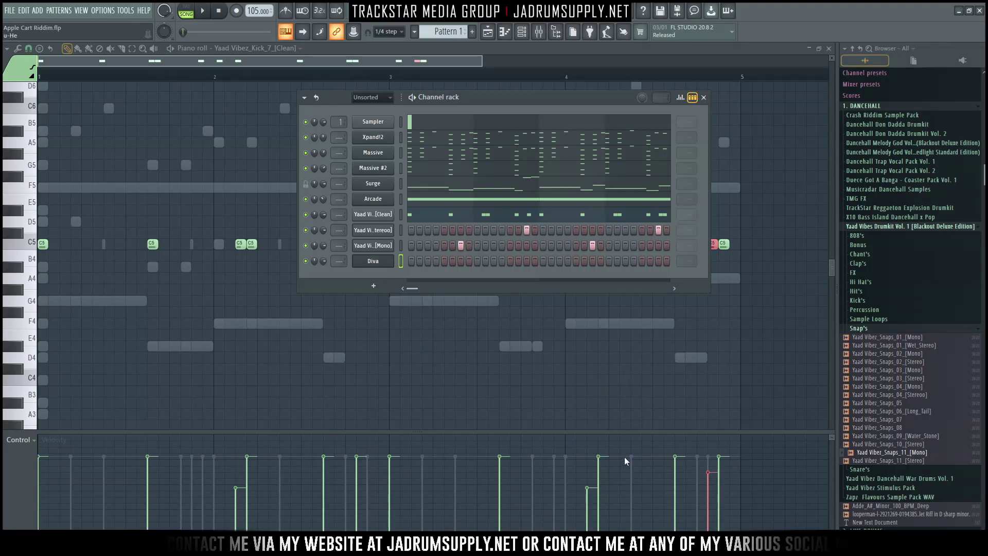
Replace the Diva channel with Hive, load the user preset Bionic Bass [Modified] and close the synth
{"action": "left_click", "coordinate": [690, 477]}
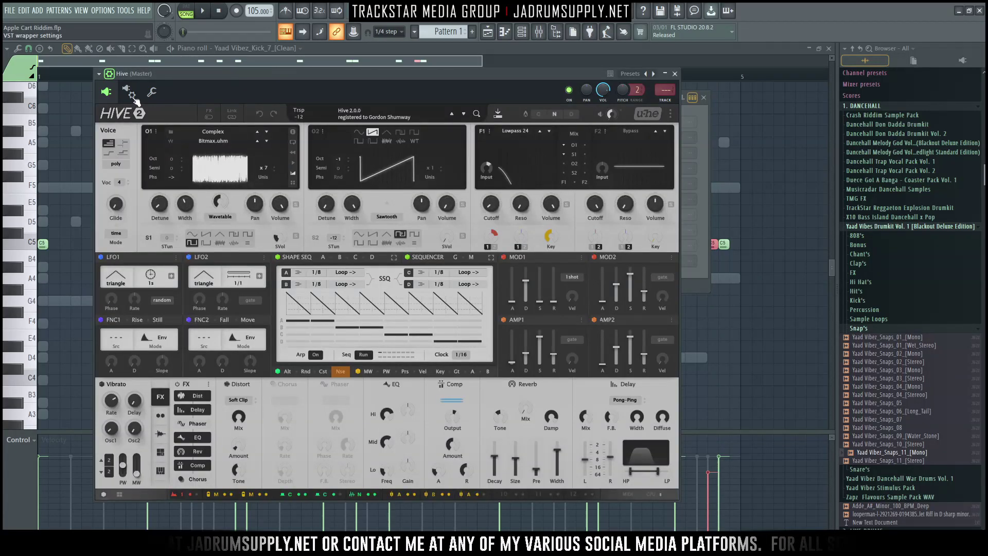
{"action": "left_click", "coordinate": [131, 93]}
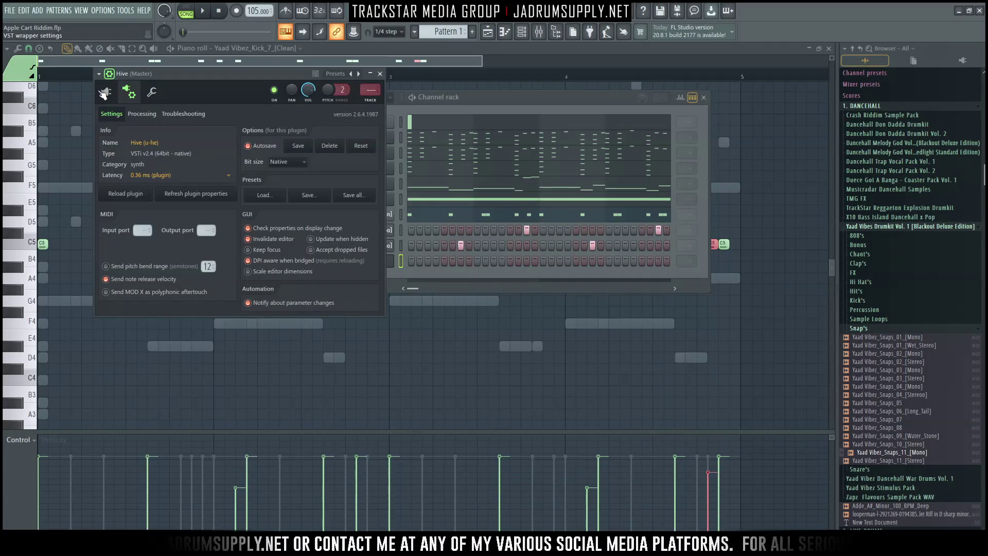
{"action": "left_click", "coordinate": [105, 94]}
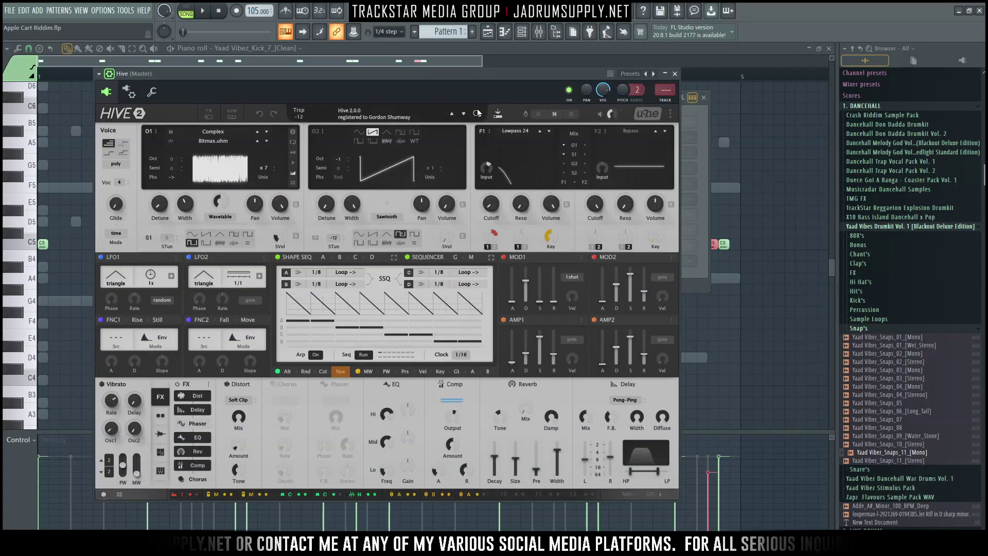
{"action": "left_click", "coordinate": [477, 113]}
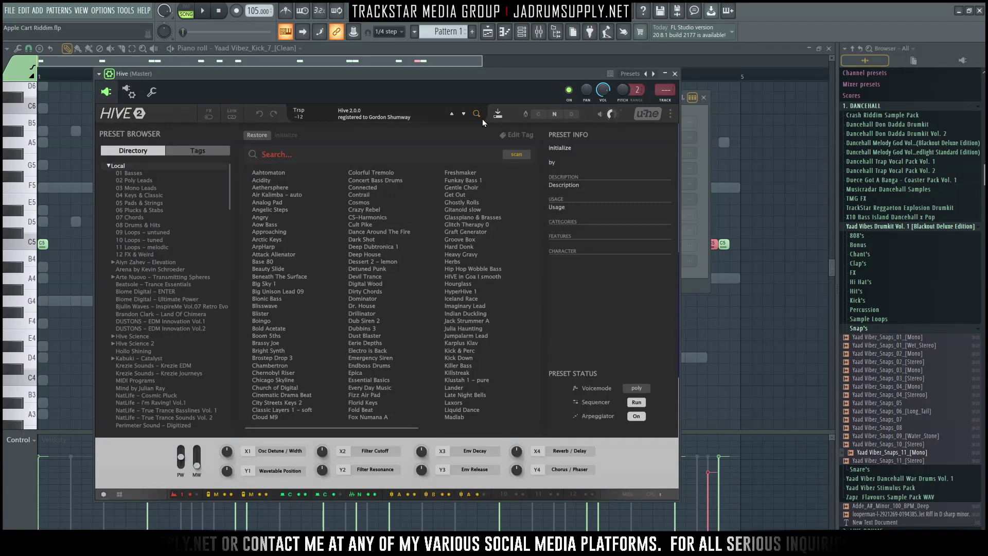
{"action": "left_click", "coordinate": [109, 166]}
{"action": "left_click", "coordinate": [117, 173]}
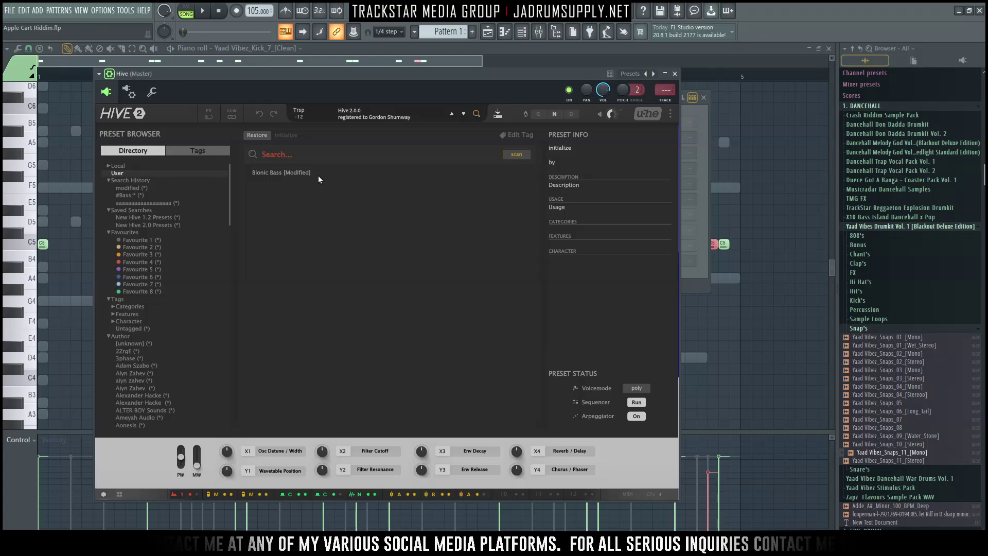
{"action": "left_click", "coordinate": [288, 174]}
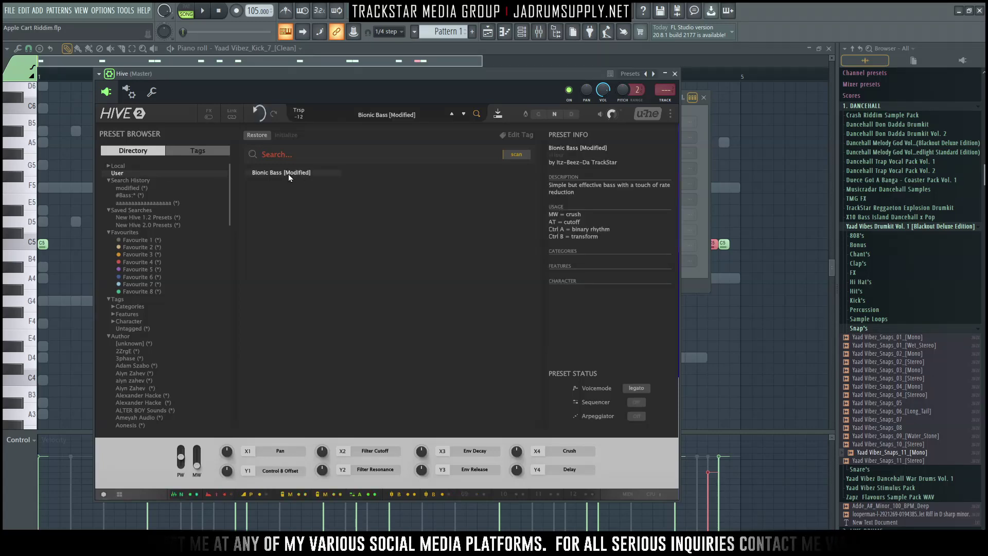
{"action": "left_click", "coordinate": [675, 74]}
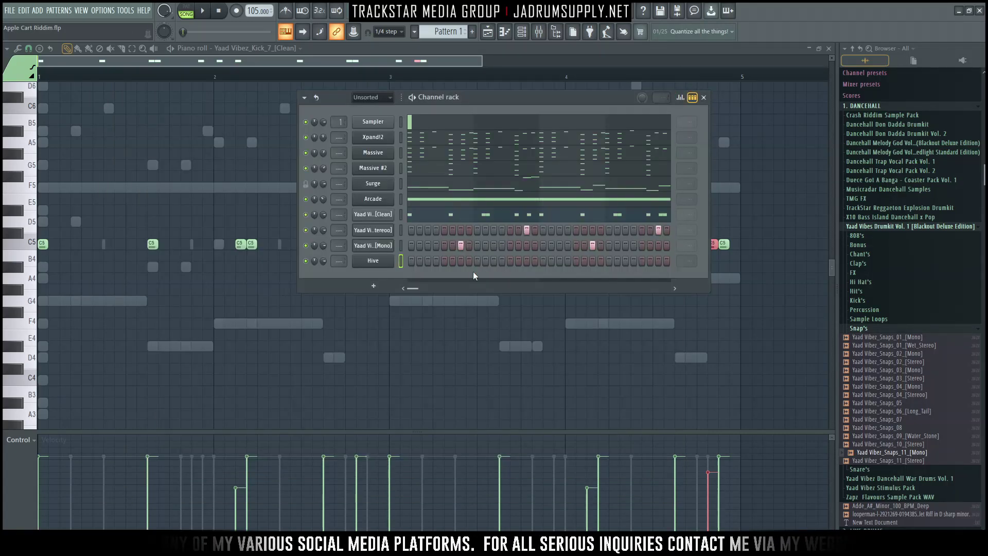
Enter Hive bass notes G4 on steps 1 and 7 and D#4 on step 15 of bar 1, and F4 on steps 1 and 4 of bar 2
{"action": "left_click", "coordinate": [412, 263]}
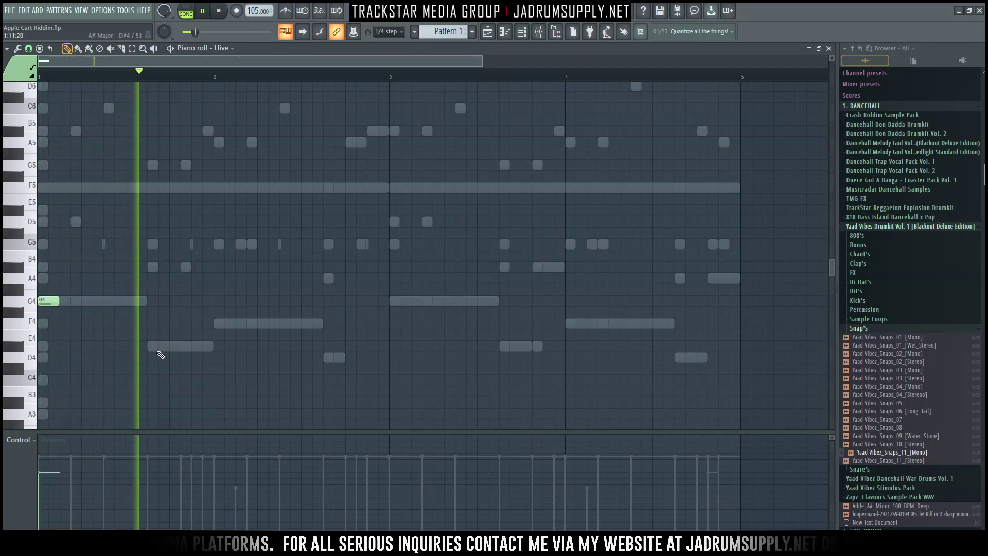
{"action": "left_click", "coordinate": [105, 302]}
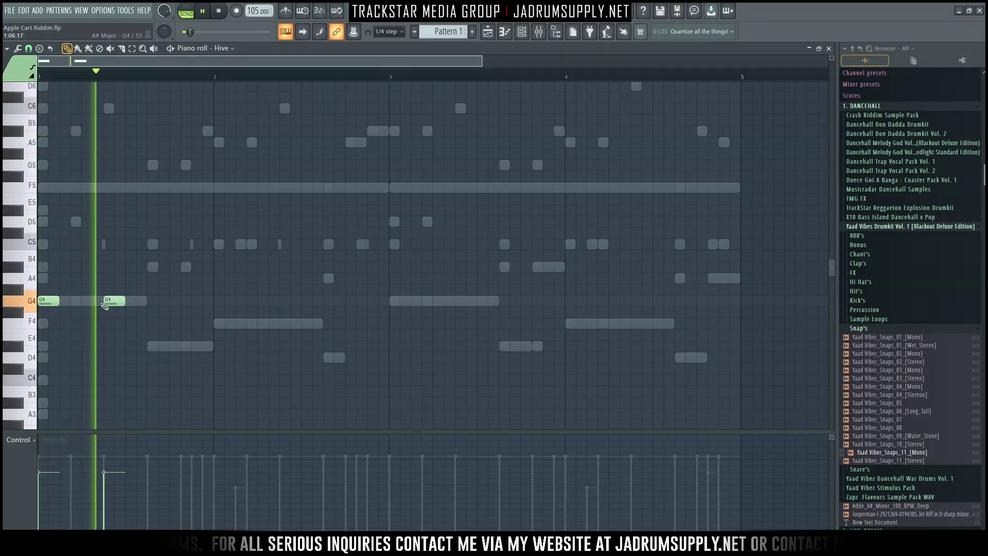
{"action": "left_click", "coordinate": [192, 346]}
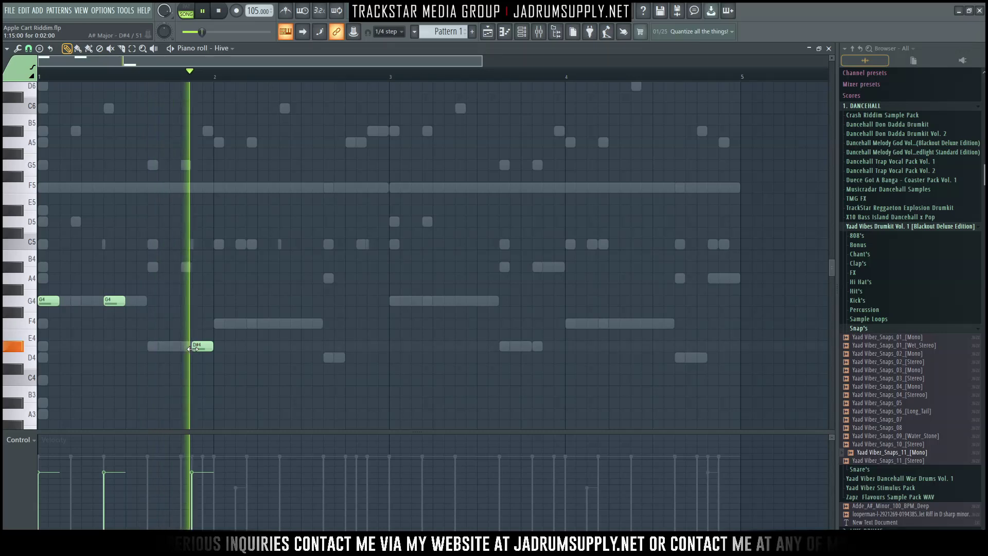
{"action": "left_click", "coordinate": [218, 324]}
{"action": "left_click", "coordinate": [253, 324]}
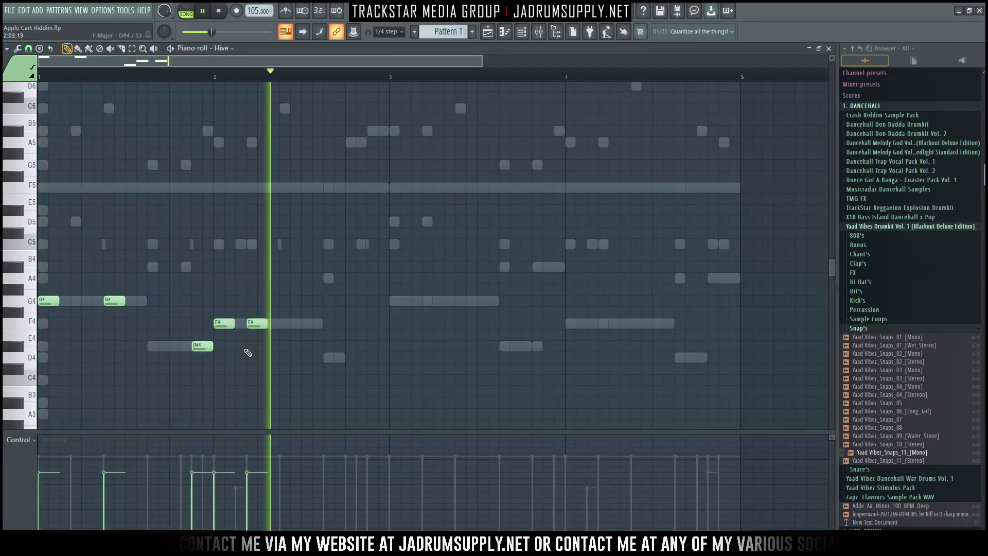
Delete the F4 note on step 4 of bar 2 and lengthen bar 1's second G4 note to four steps
{"action": "right_click", "coordinate": [227, 323]}
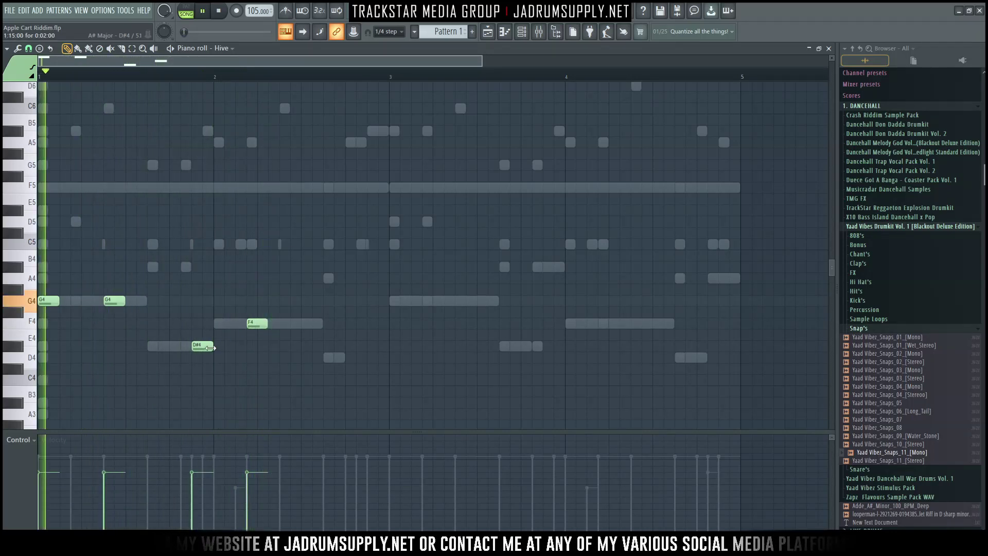
{"action": "left_click", "coordinate": [221, 323]}
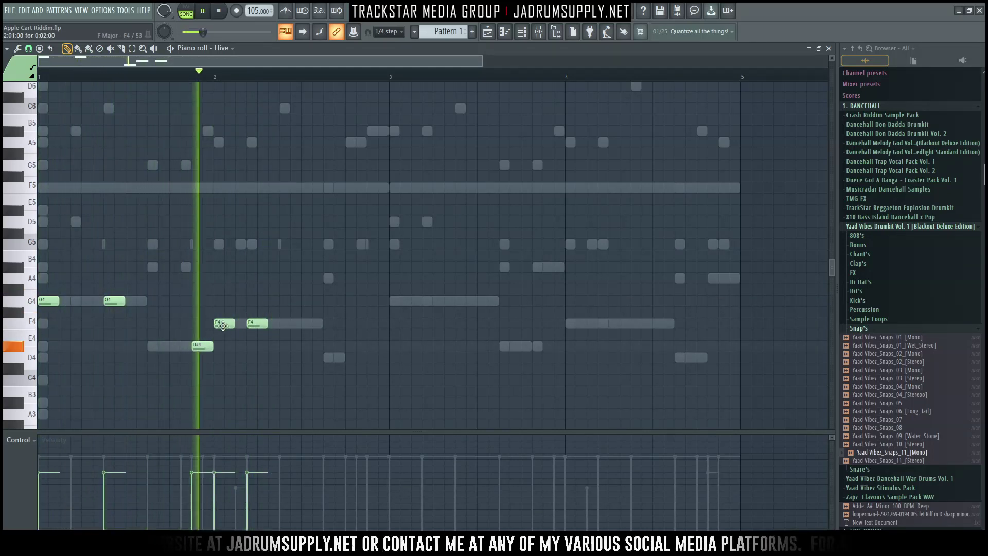
{"action": "right_click", "coordinate": [257, 324]}
{"action": "key", "text": "space"}
{"action": "left_click_drag", "start_coordinate": [125, 301], "coordinate": [141, 301]}
{"action": "key", "text": "space"}
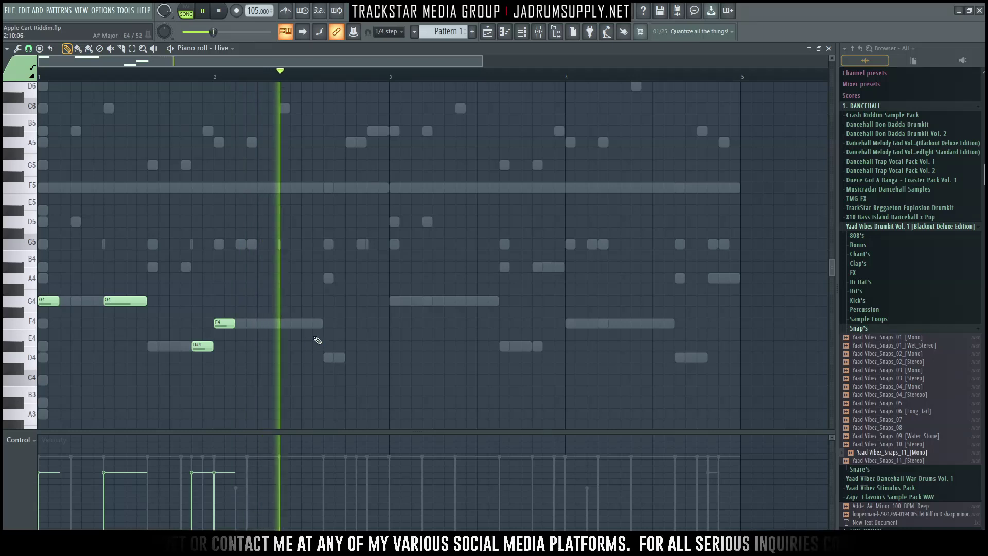
Add a four-step F4 note on step 7 and a two-step D4 note on step 11 of bar 2
{"action": "left_click", "coordinate": [281, 323]}
{"action": "left_click", "coordinate": [326, 357]}
{"action": "left_click_drag", "start_coordinate": [364, 357], "coordinate": [345, 357]}
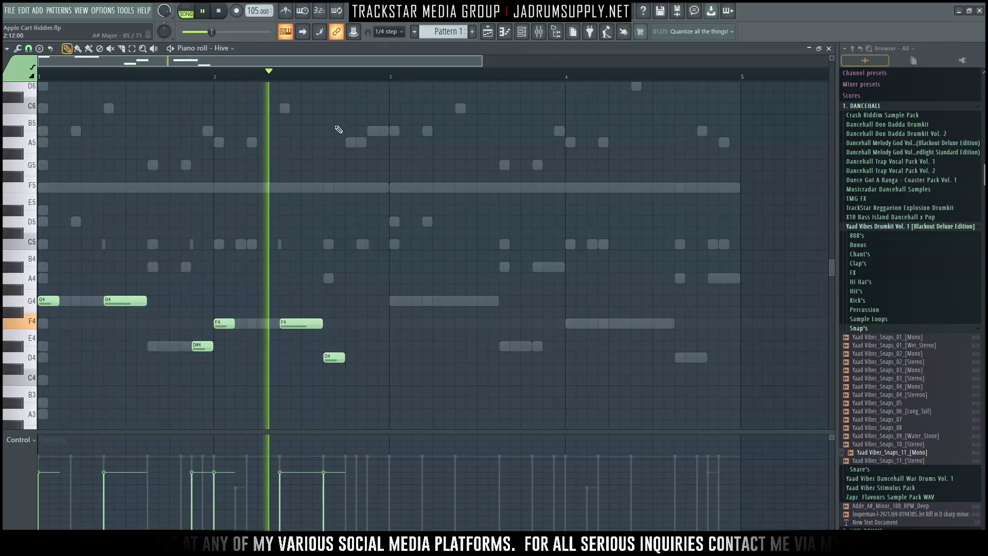
Add one-step notes A5 on step 13 and A#5 on step 15 of bar 2
{"action": "left_click", "coordinate": [350, 143]}
{"action": "key", "text": "space"}
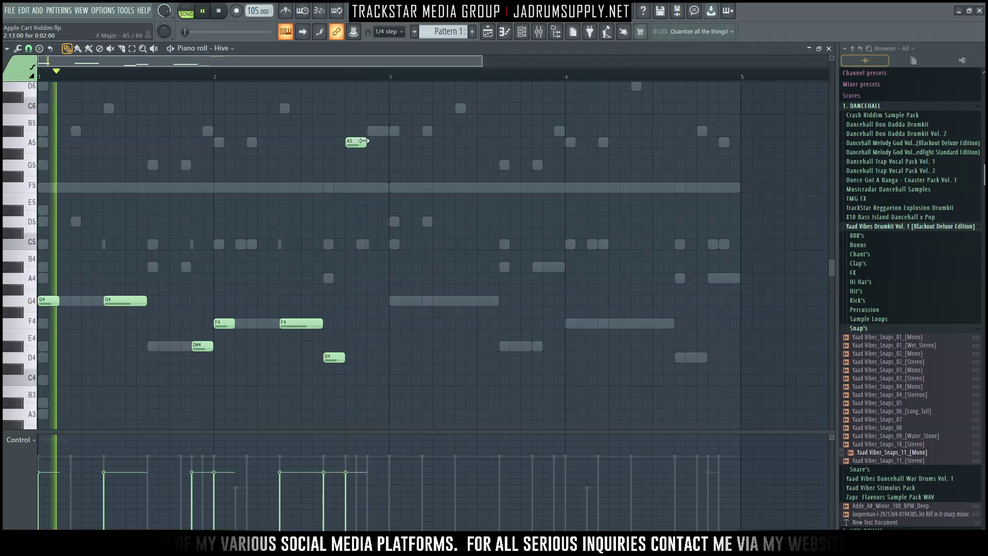
{"action": "left_click_drag", "start_coordinate": [363, 141], "coordinate": [355, 141]}
{"action": "left_click", "coordinate": [371, 131]}
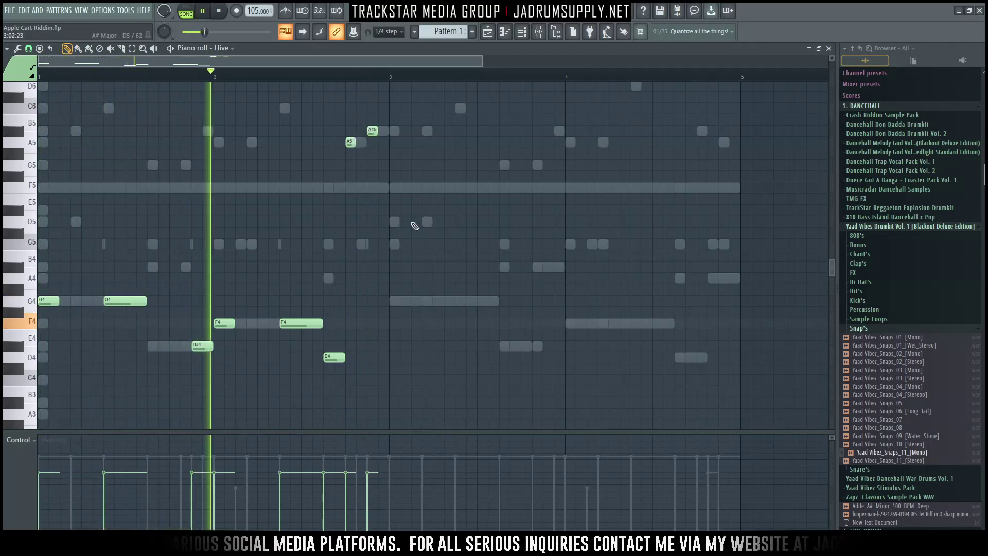
Transpose the last two notes of bar 2 down an octave, halve their length and add a matching A#4 on step 16
{"action": "key", "text": "space"}
{"action": "left_click_drag", "start_coordinate": [354, 133], "coordinate": [390, 169]}
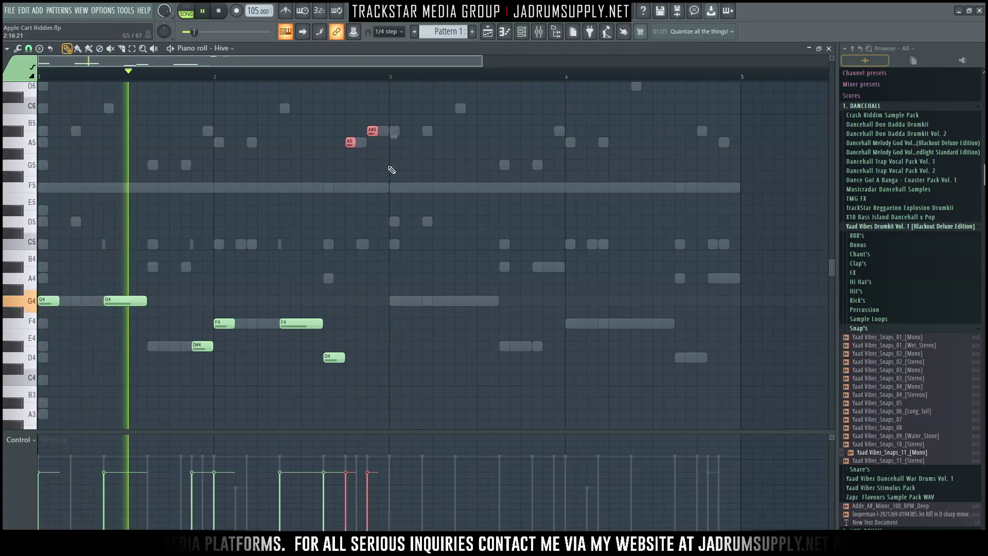
{"action": "key", "text": "ctrl+Down"}
{"action": "left_click_drag", "start_coordinate": [355, 278], "coordinate": [349, 279]}
{"action": "left_click", "coordinate": [379, 271]}
Duplicate all Hive bass notes from bars 1 and 2 into bars 3 and 4 and deselect them
{"action": "key", "text": "ctrl+a"}
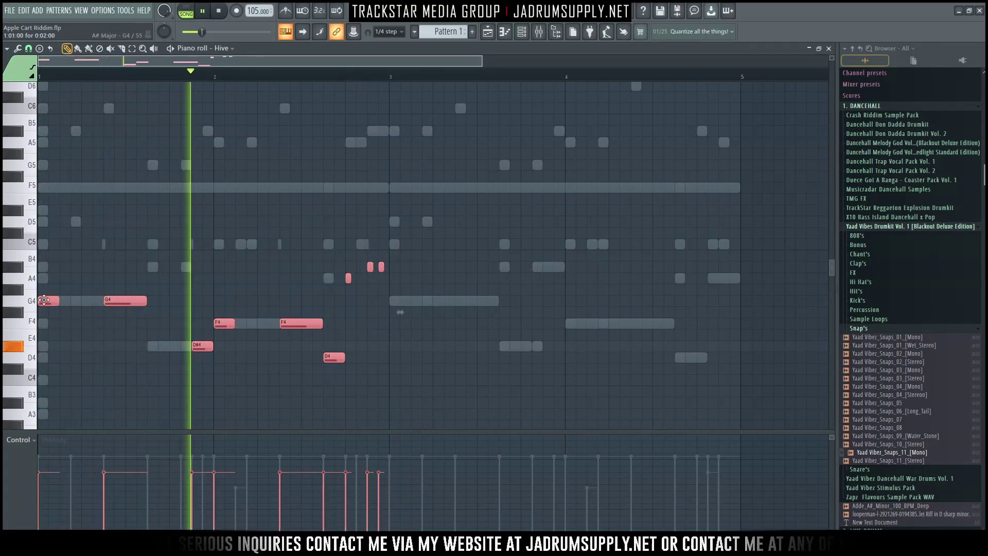
{"action": "key", "text": "ctrl+b"}
{"action": "key", "text": "ctrl+d"}
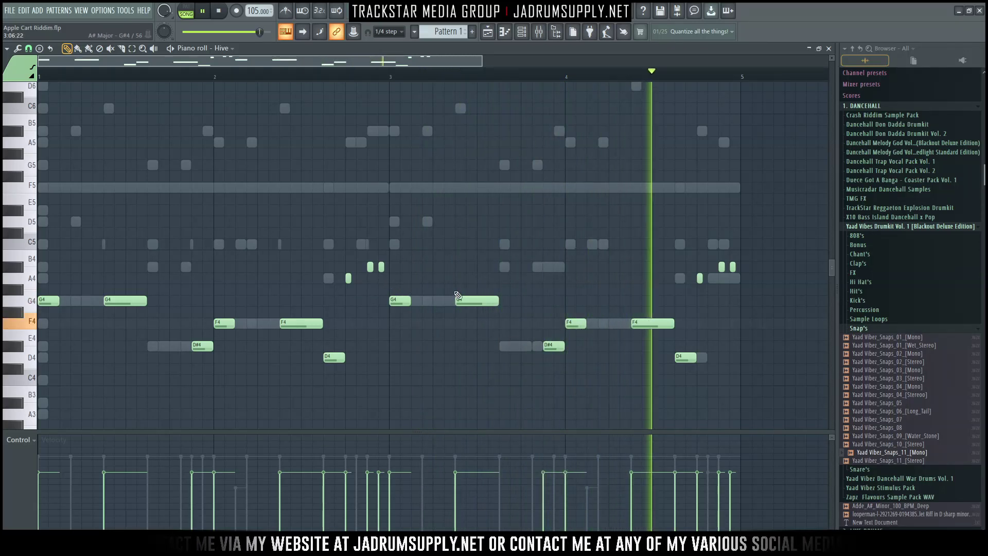
Add a short A4 on step 14 of bar 4, delete bar 2's last A#4 and lengthen the remaining A#4 there
{"action": "left_click", "coordinate": [711, 278]}
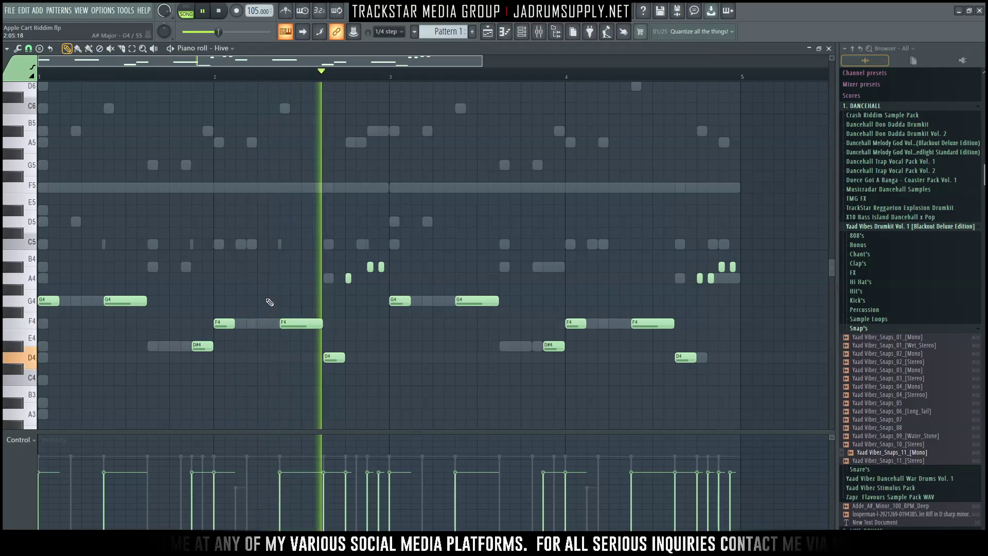
{"action": "right_click", "coordinate": [380, 266]}
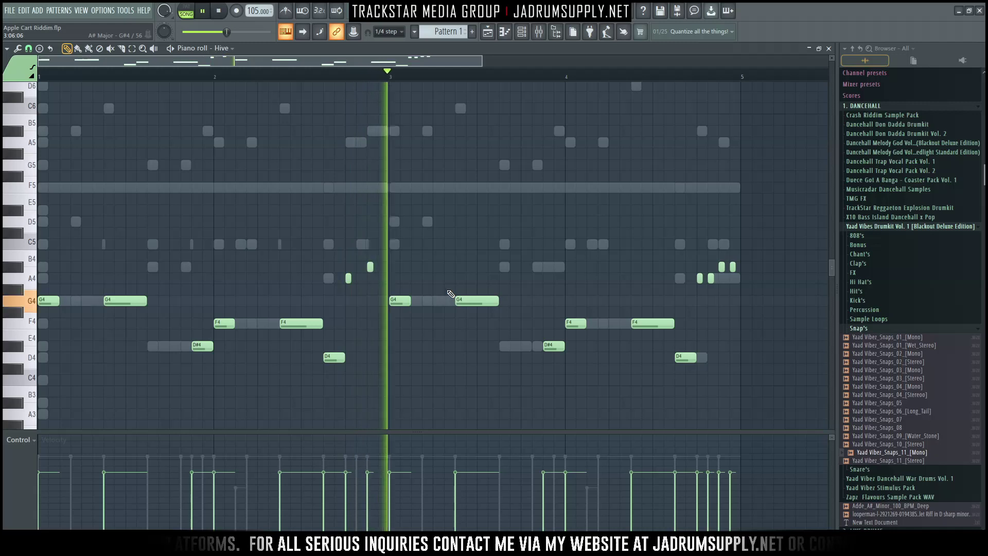
{"action": "left_click_drag", "start_coordinate": [373, 266], "coordinate": [385, 267]}
Bring up the channel rack, audition the drumkit's Shingle's percussion samples and add Yaad Vibez_Percussion_Shingles_04 as a new channel
{"action": "key", "text": "F6"}
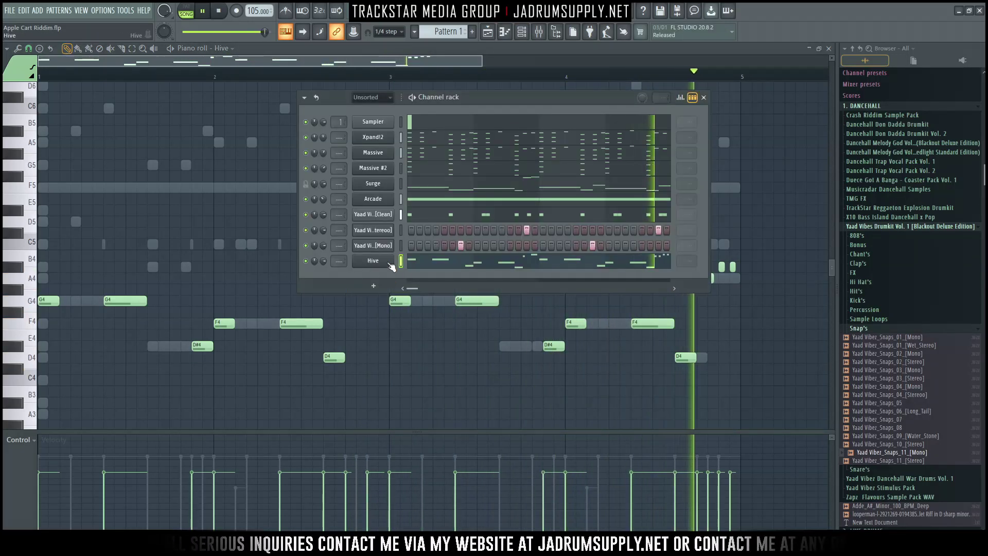
{"action": "left_click", "coordinate": [875, 310]}
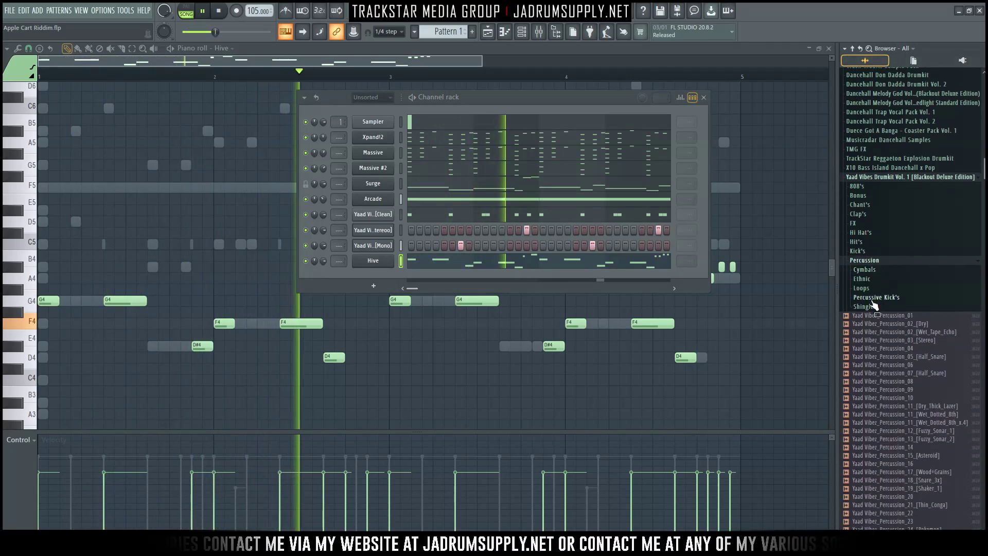
{"action": "left_click", "coordinate": [867, 308]}
{"action": "left_click", "coordinate": [911, 340]}
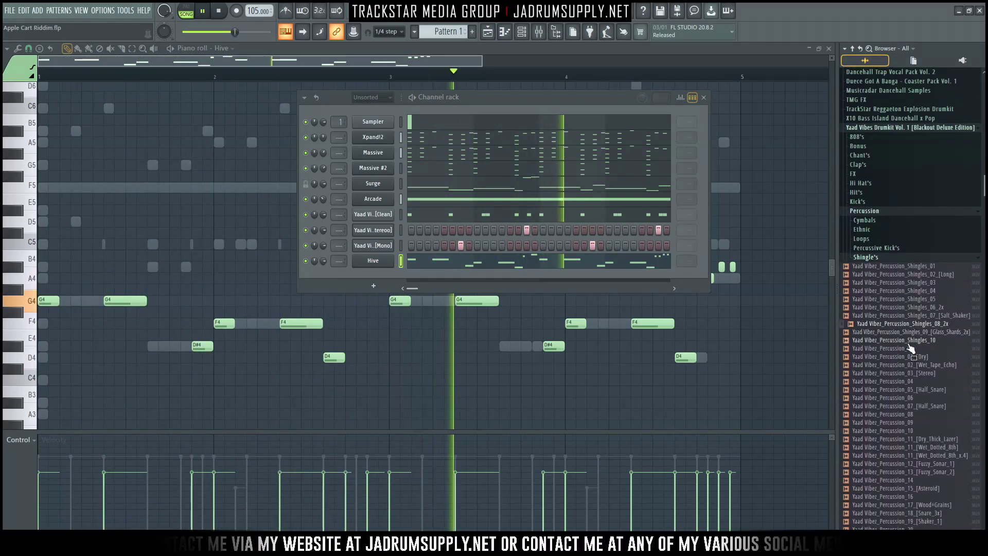
{"action": "left_click", "coordinate": [912, 300]}
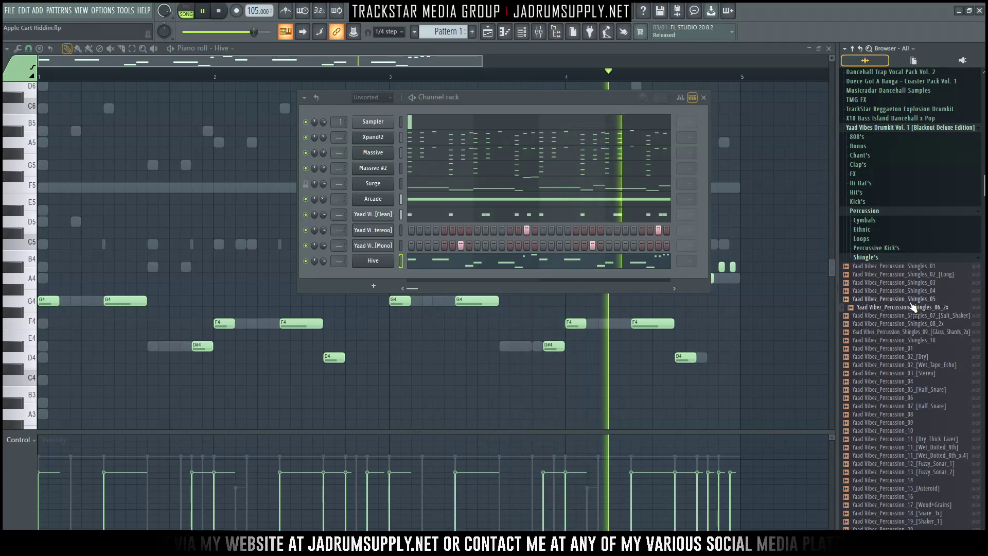
{"action": "left_click", "coordinate": [923, 291]}
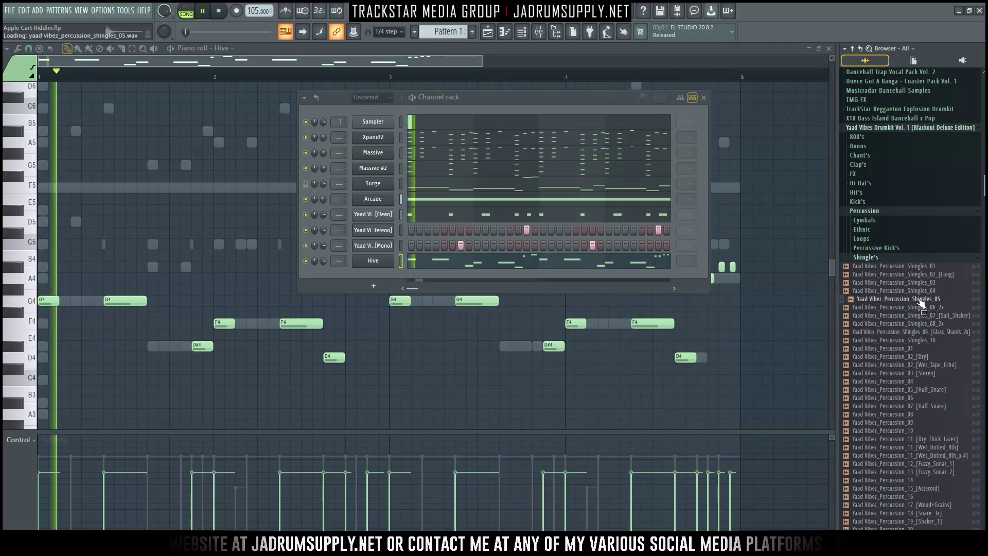
{"action": "left_click_drag", "start_coordinate": [924, 290], "coordinate": [409, 296]}
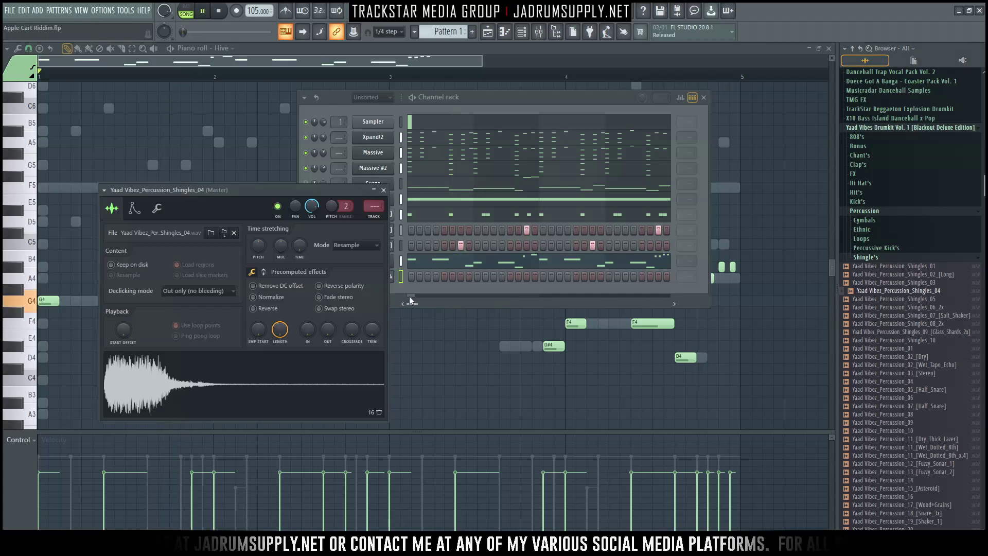
Program Shingles_04 hits on steps 11, 12, 27 and 28 and restart playback
{"action": "left_click", "coordinate": [462, 286]}
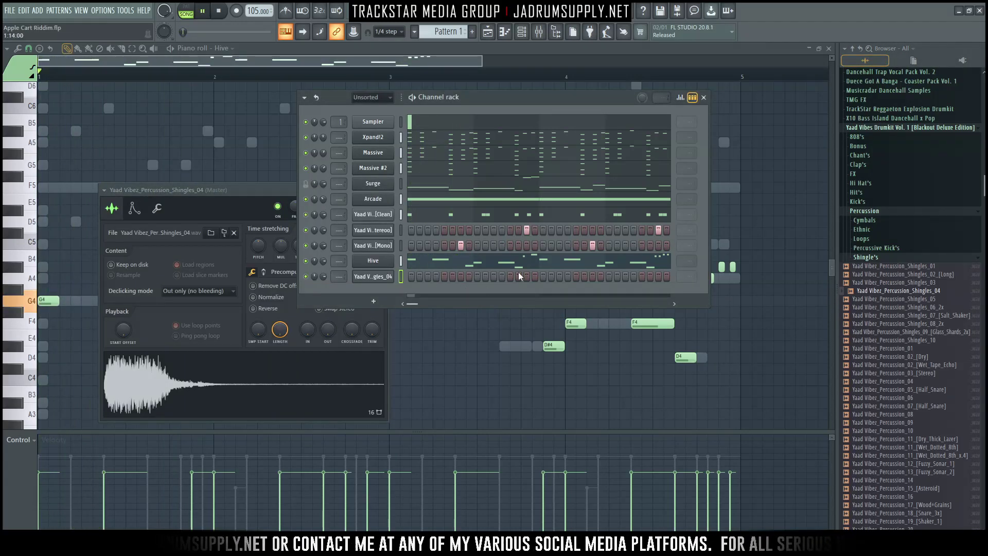
{"action": "left_click", "coordinate": [493, 277]}
{"action": "left_click", "coordinate": [502, 276]}
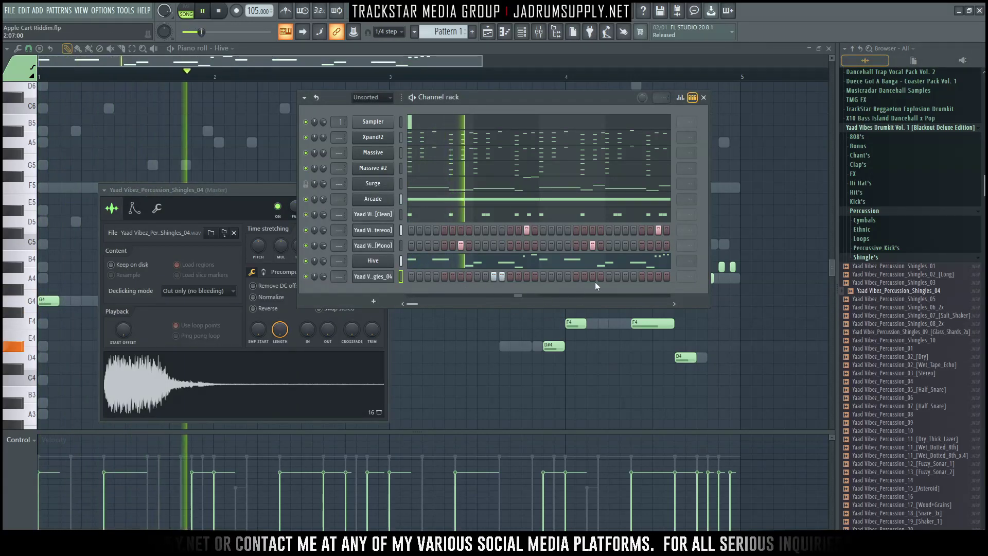
{"action": "left_click", "coordinate": [633, 277]}
{"action": "key", "text": "space"}
{"action": "key", "text": "space"}
{"action": "left_click", "coordinate": [625, 277]}
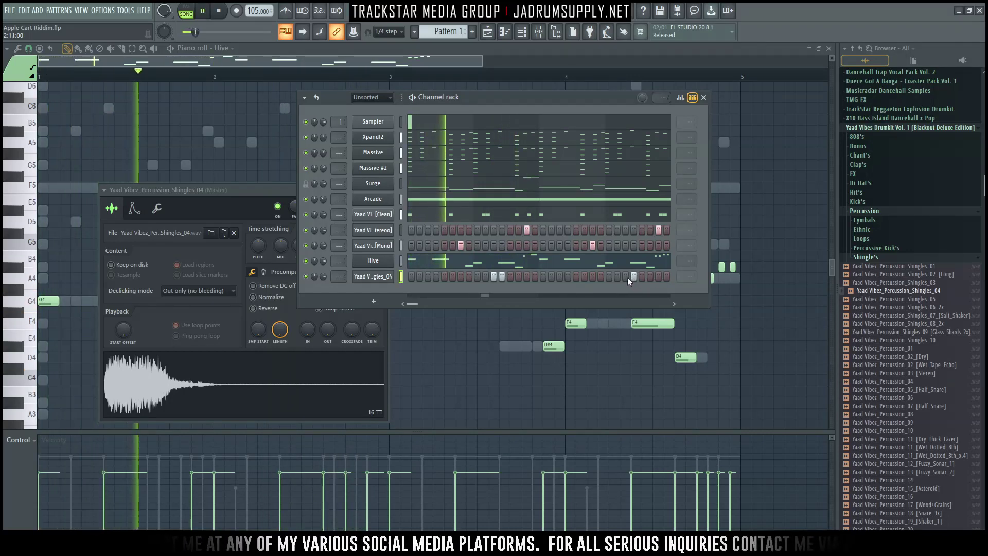
Audition more shingle and percussion samples and add Yaad Vibez_Percussion_02_[Dry] as a new channel
{"action": "left_click", "coordinate": [896, 341]}
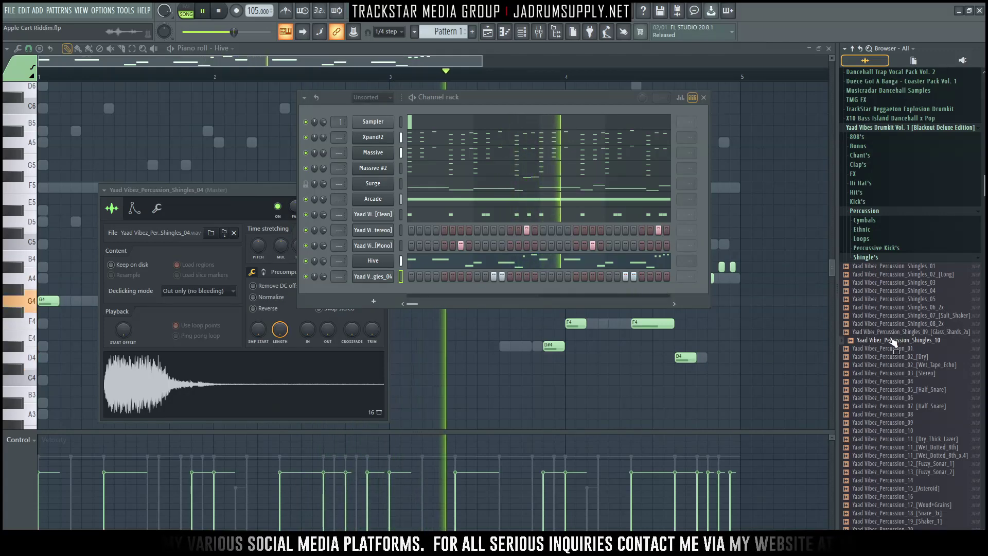
{"action": "left_click", "coordinate": [921, 300]}
{"action": "left_click", "coordinate": [921, 291]}
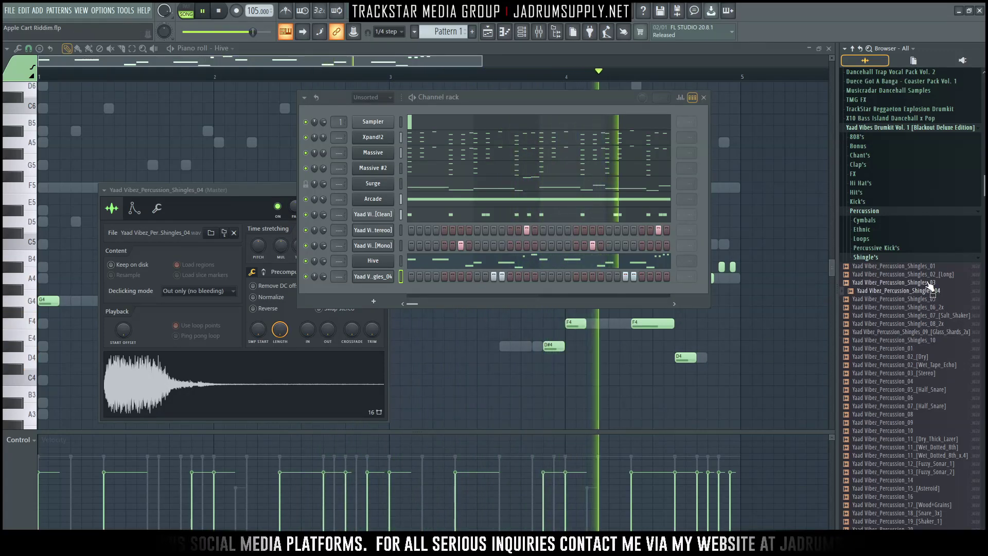
{"action": "left_click", "coordinate": [918, 274]}
{"action": "left_click", "coordinate": [905, 266]}
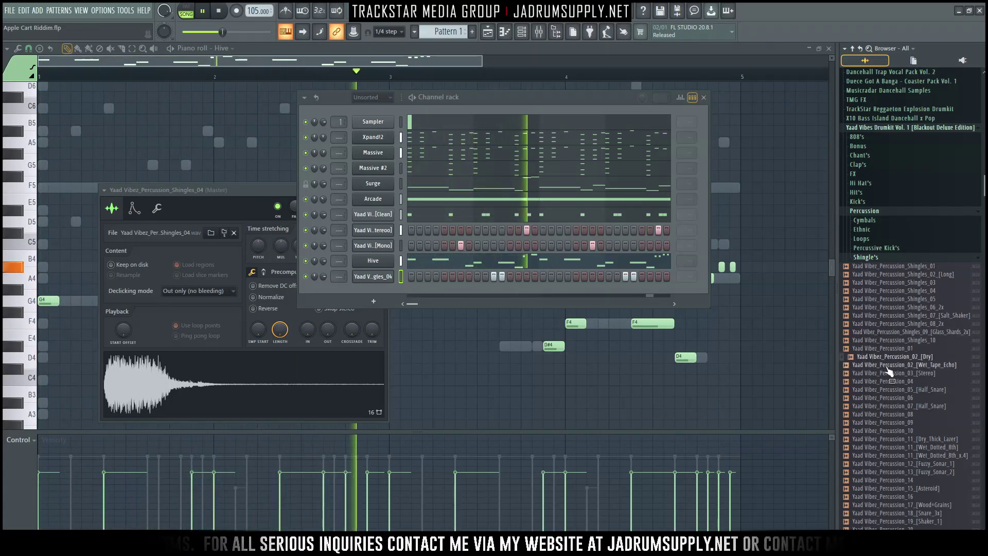
{"action": "scroll", "coordinate": [893, 289], "scroll_direction": "down", "scroll_amount": 2}
{"action": "left_click", "coordinate": [889, 308]}
{"action": "left_click_drag", "start_coordinate": [891, 311], "coordinate": [431, 304]}
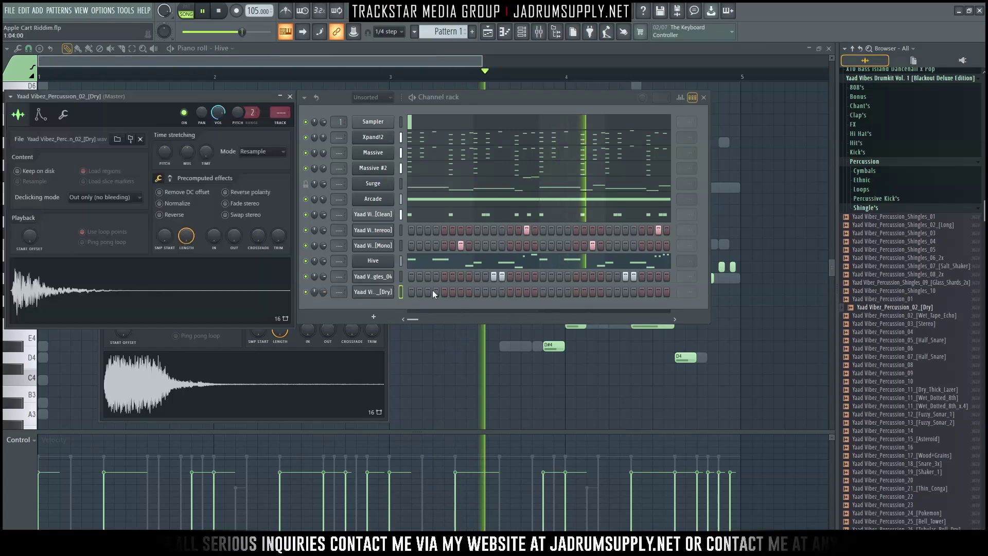
Program Yaad Vibez_Percussion_02_[Dry] hits on steps 4, 15, 20 and 32
{"action": "left_click", "coordinate": [436, 292]}
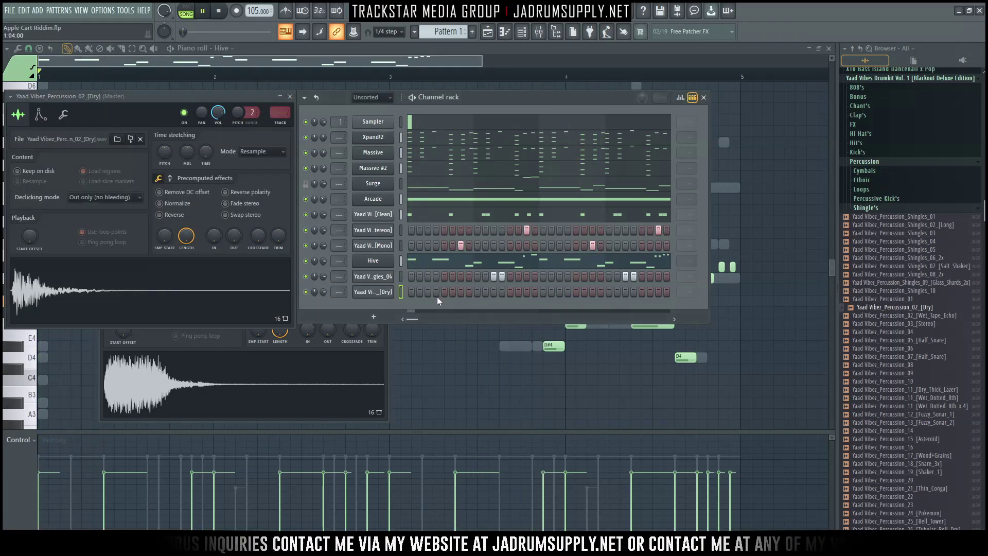
{"action": "left_click", "coordinate": [526, 292]}
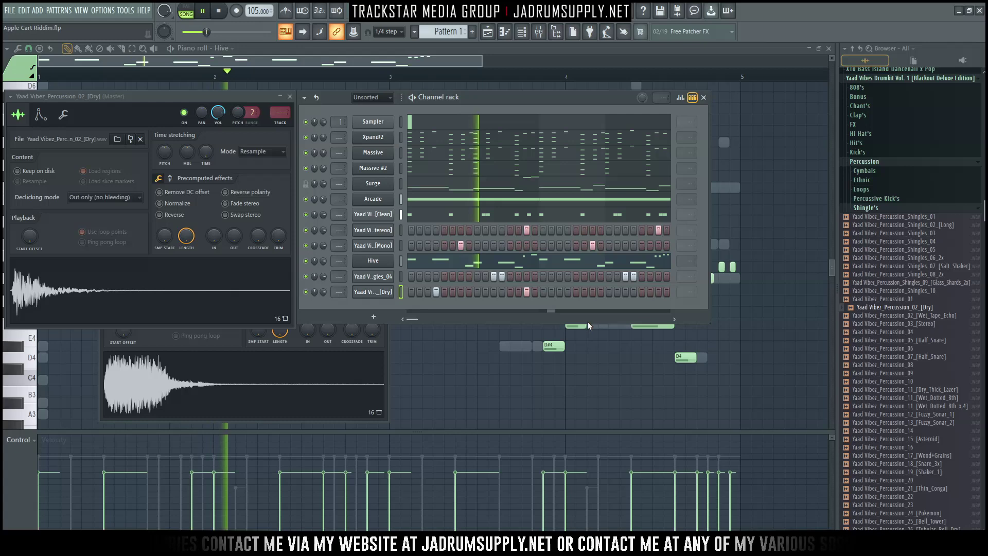
{"action": "left_click", "coordinate": [568, 292]}
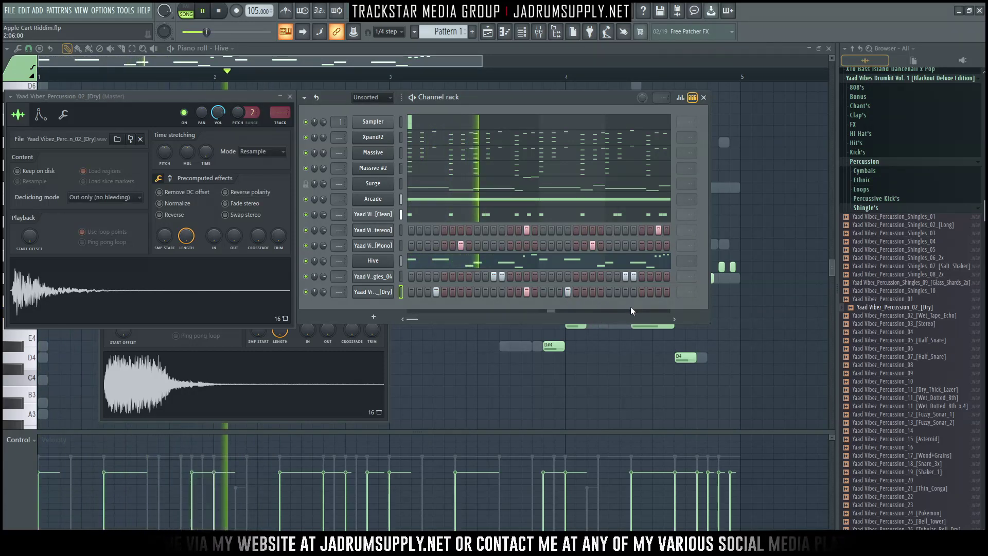
{"action": "left_click", "coordinate": [667, 292]}
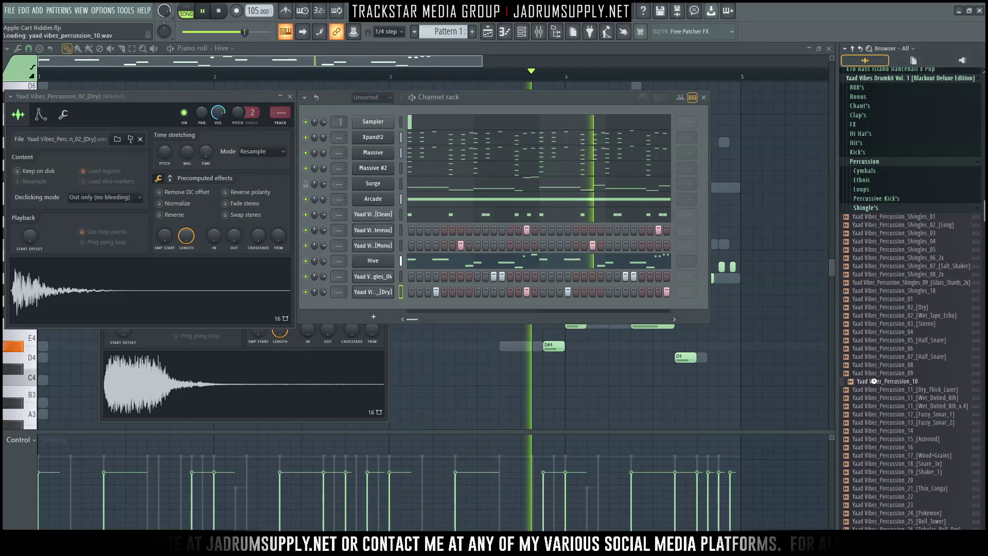
Audition more of the drumkit's percussion samples, from the Percussion_11 variants through the Fuzzy_Sonar sounds and beyond
{"action": "left_click", "coordinate": [902, 398]}
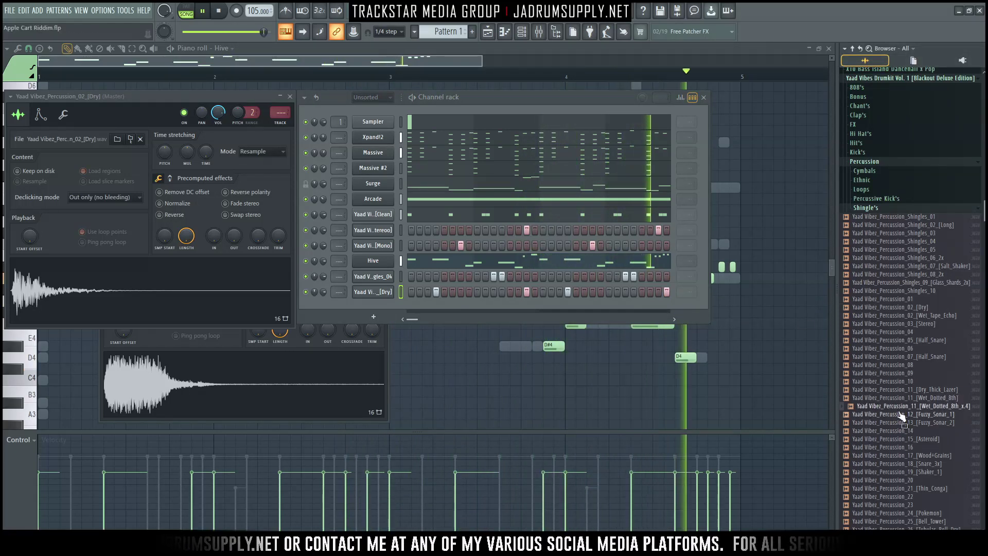
{"action": "left_click", "coordinate": [897, 415]}
{"action": "left_click", "coordinate": [897, 422]}
{"action": "scroll", "coordinate": [894, 380], "scroll_direction": "down", "scroll_amount": 4}
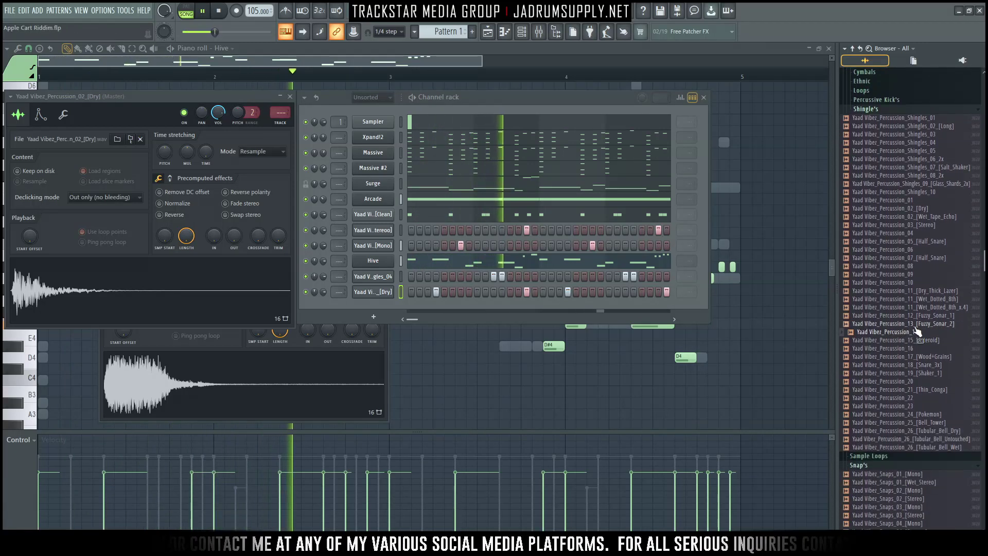
{"action": "left_click", "coordinate": [901, 348]}
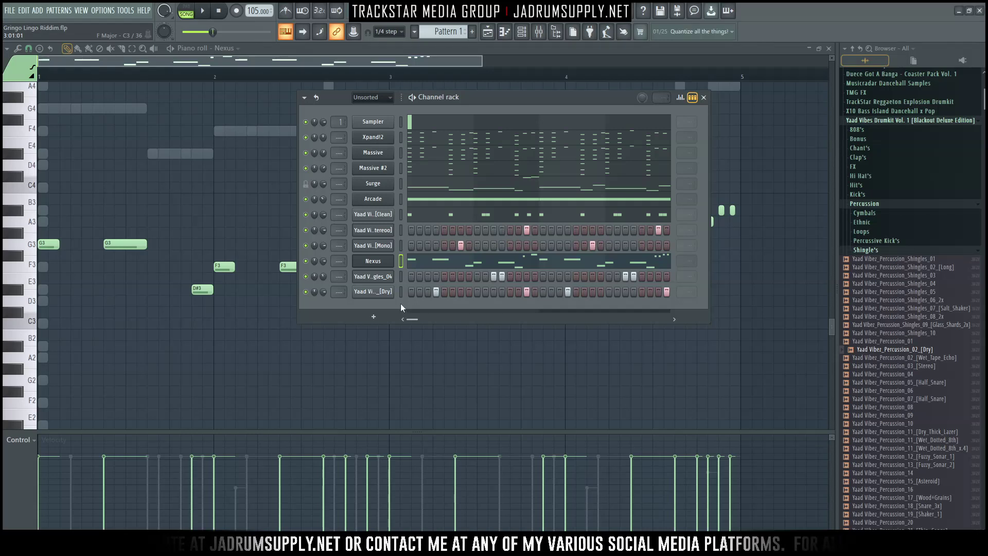
Browse the drumkit's closed hi-hat samples and add Yaad Vibez_Closed_Hi_Hat_15_[Bugz] as a new channel
{"action": "left_click", "coordinate": [865, 205]}
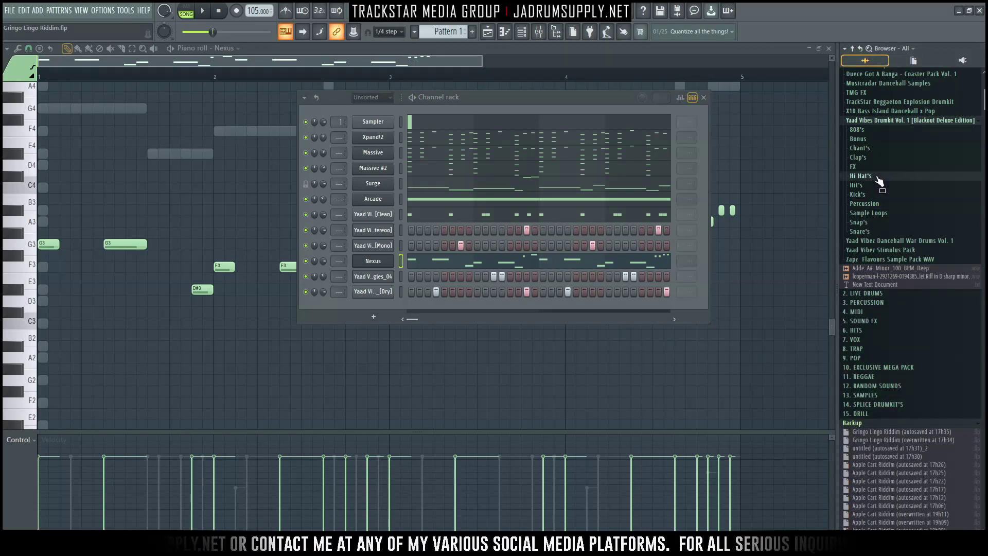
{"action": "left_click", "coordinate": [869, 176]}
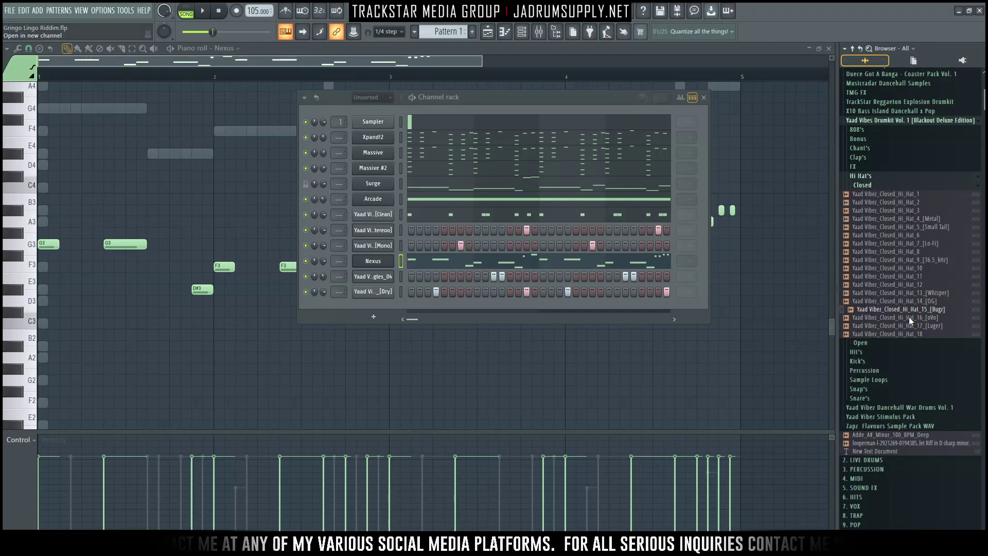
{"action": "left_click_drag", "start_coordinate": [909, 317], "coordinate": [366, 327]}
Program the closed hi-hat on steps 1, 7, 10, 11 and 15 and swap its sample for Yaad Vibez_Closed_Hi_Hat_16_[oVo]
{"action": "left_click", "coordinate": [411, 307]}
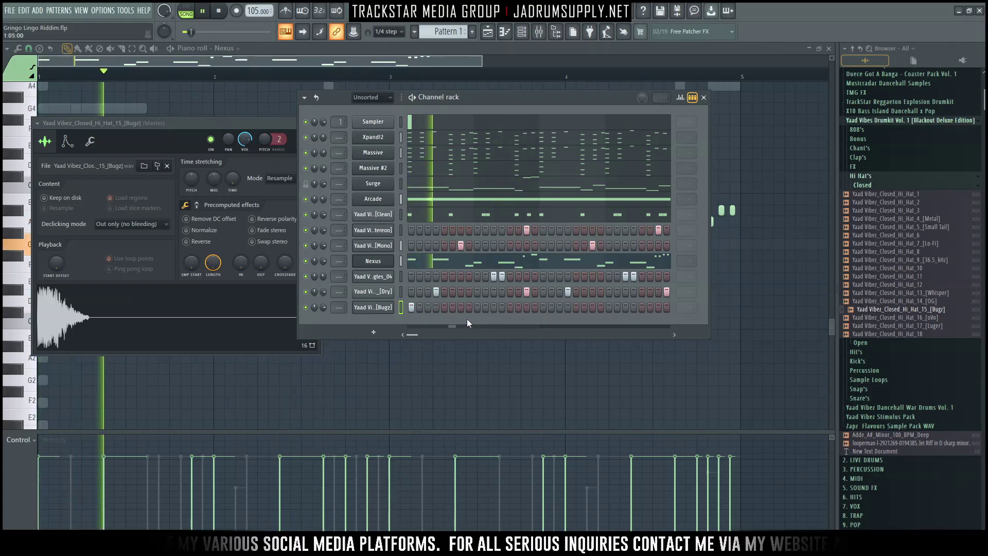
{"action": "left_click", "coordinate": [461, 307]}
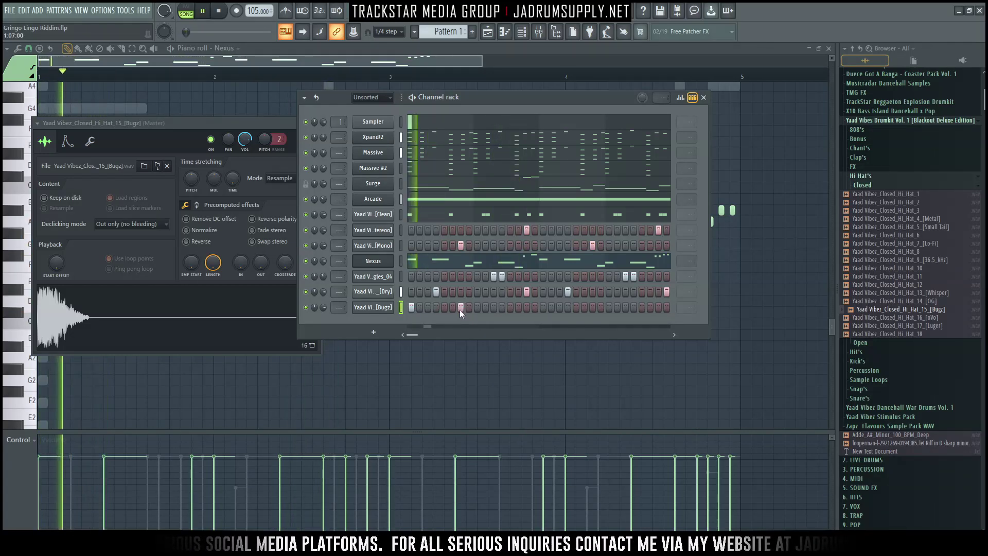
{"action": "left_click", "coordinate": [493, 307]}
{"action": "left_click", "coordinate": [485, 307]}
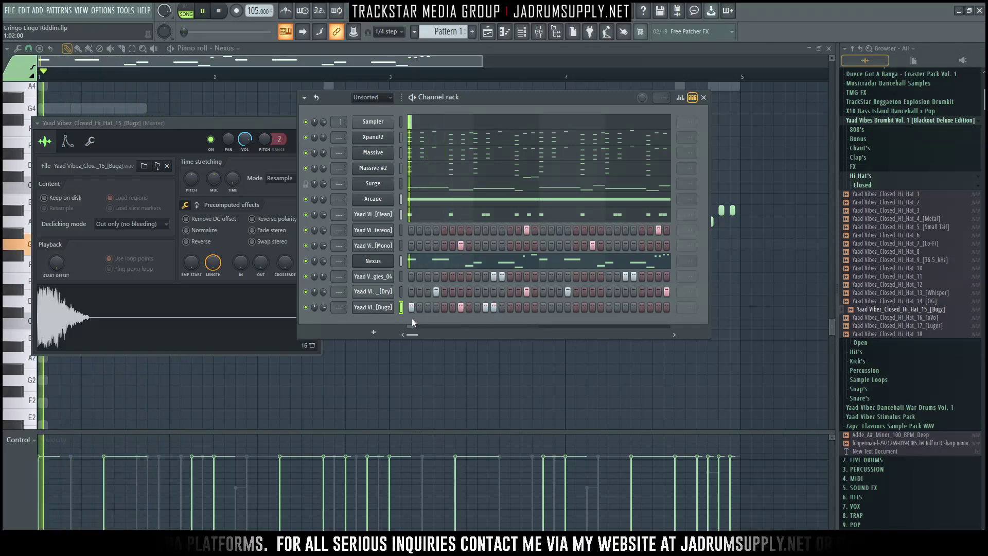
{"action": "key", "text": "space"}
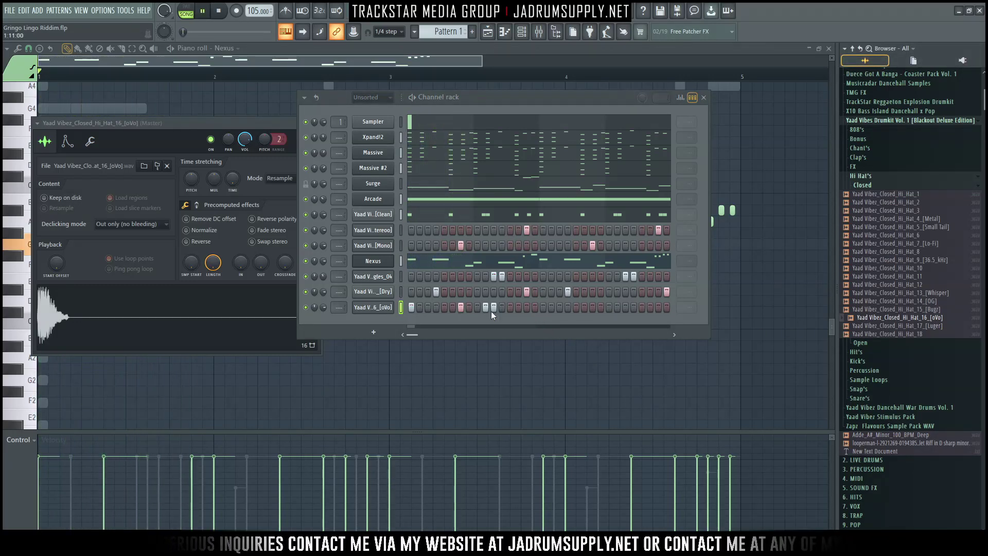
{"action": "left_click", "coordinate": [526, 307]}
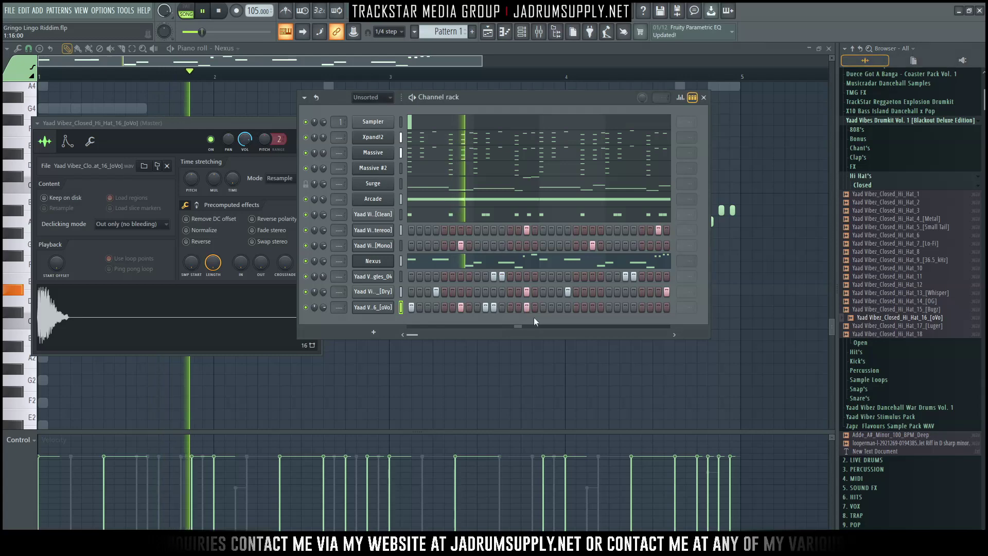
Convert the hi-hat steps to piano roll notes and duplicate the one-bar pattern across all four bars
{"action": "key", "text": "F7"}
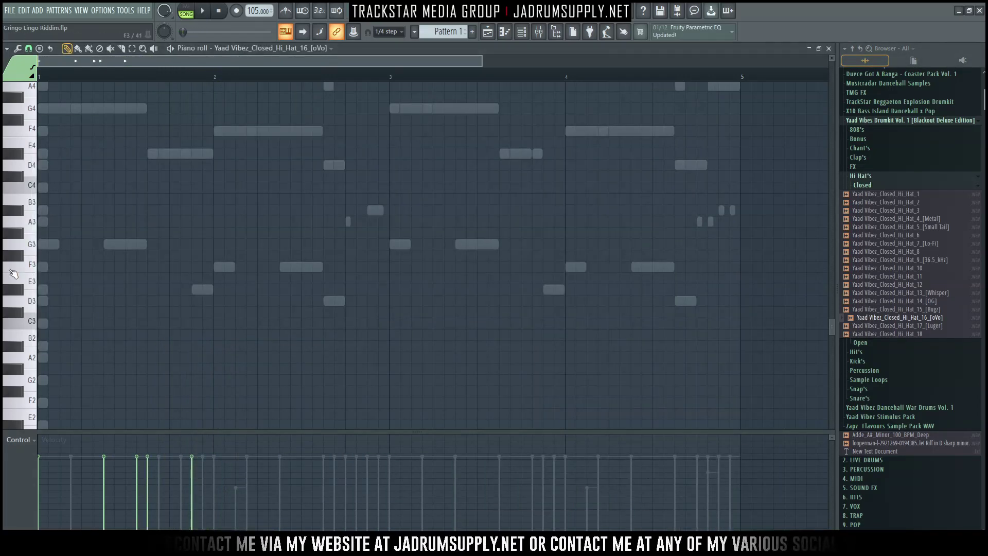
{"action": "scroll", "coordinate": [170, 271], "scroll_direction": "down", "scroll_amount": 4}
{"action": "scroll", "coordinate": [166, 257], "scroll_direction": "up", "scroll_amount": 4}
{"action": "scroll", "coordinate": [164, 249], "scroll_direction": "up", "scroll_amount": 5}
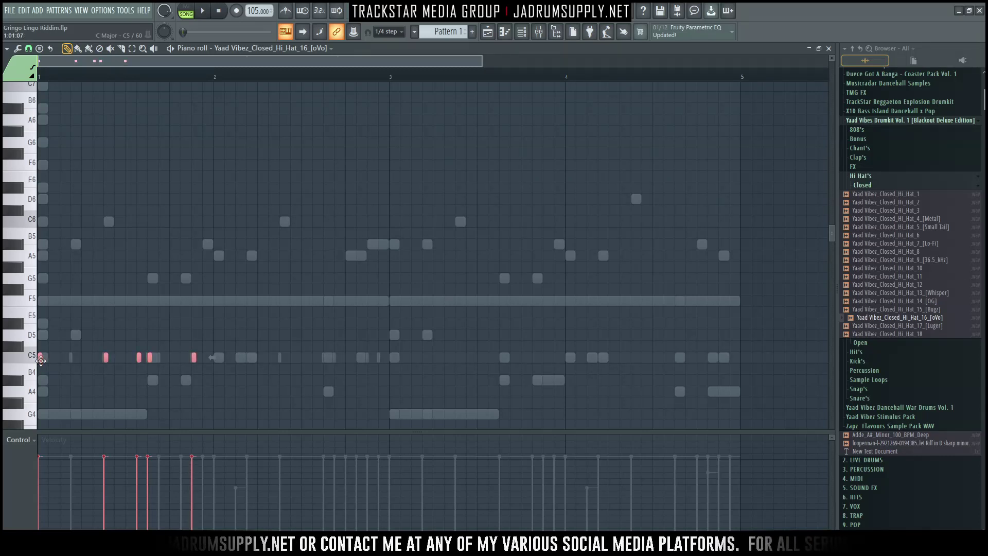
{"action": "left_click_drag", "start_coordinate": [424, 378], "coordinate": [38, 296]}
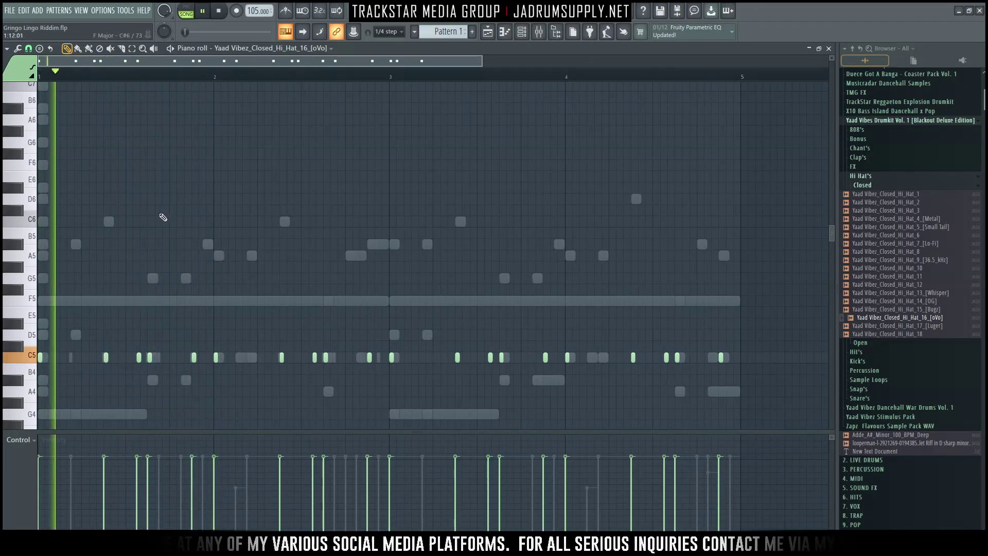
Try adding two extra triplet-spaced C5 hi-hat hits after step 15 of bar 1 and play them back
{"action": "scroll", "coordinate": [165, 215], "scroll_direction": "down", "scroll_amount": 3}
{"action": "scroll", "coordinate": [147, 77], "scroll_direction": "up", "scroll_amount": 2}
{"action": "scroll", "coordinate": [243, 356], "scroll_direction": "up", "scroll_amount": 2}
{"action": "scroll", "coordinate": [232, 329], "scroll_direction": "down", "scroll_amount": 2}
{"action": "key", "text": "space"}
{"action": "scroll", "coordinate": [229, 328], "scroll_direction": "down", "scroll_amount": 1}
{"action": "key", "text": "space"}
{"action": "left_click", "coordinate": [222, 255]}
{"action": "left_click", "coordinate": [231, 255]}
{"action": "key", "text": "space"}
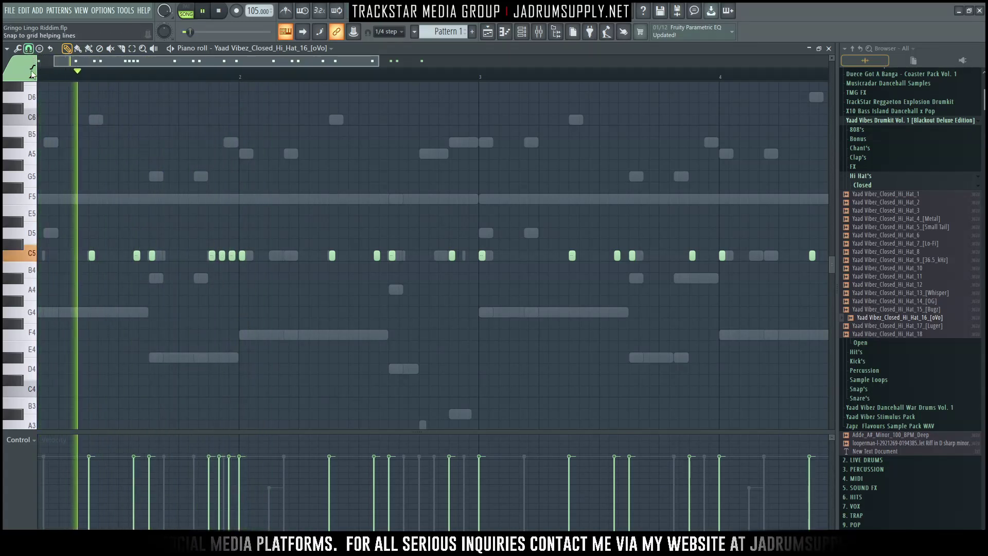
{"action": "key", "text": "space"}
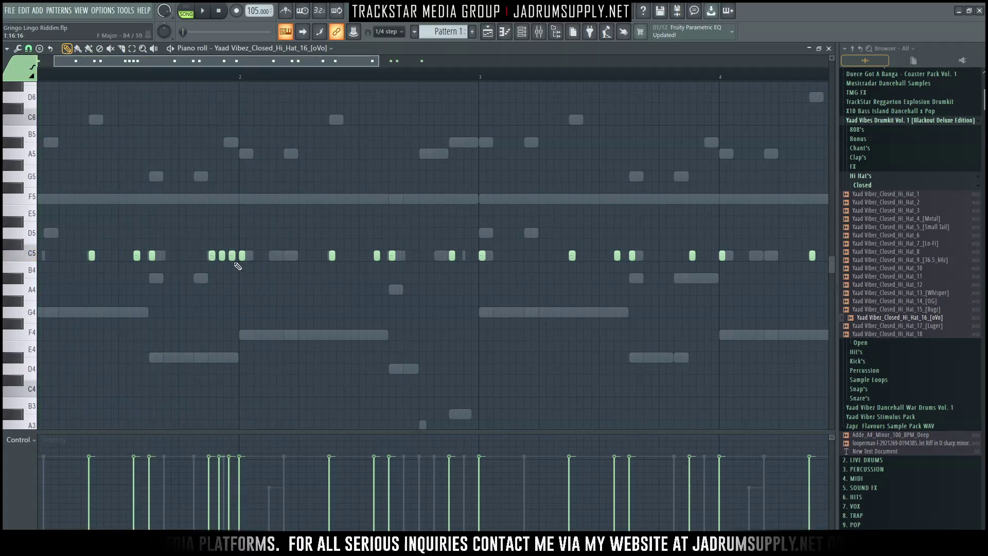
Shorten all hi-hat notes, paint 32nd-note rolls at the ends of bars 1 and 2, and add a step 13 hit in bar 1
{"action": "key", "text": "ctrl+a"}
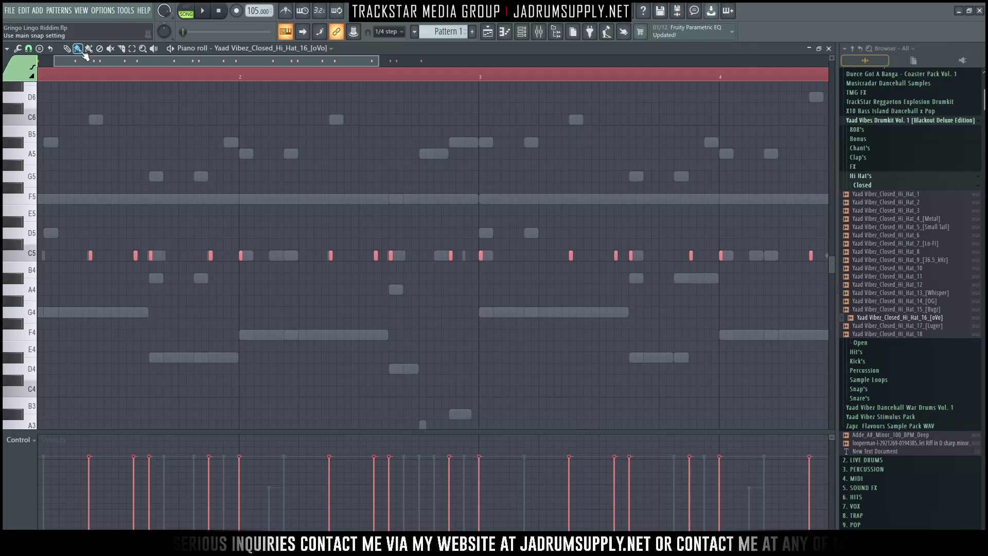
{"action": "left_click", "coordinate": [232, 255]}
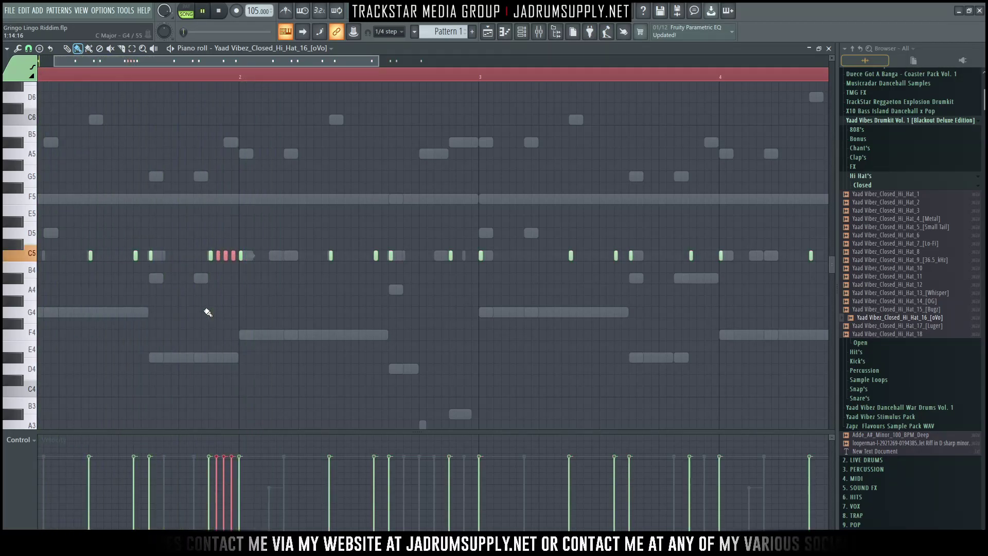
{"action": "left_click", "coordinate": [181, 256]}
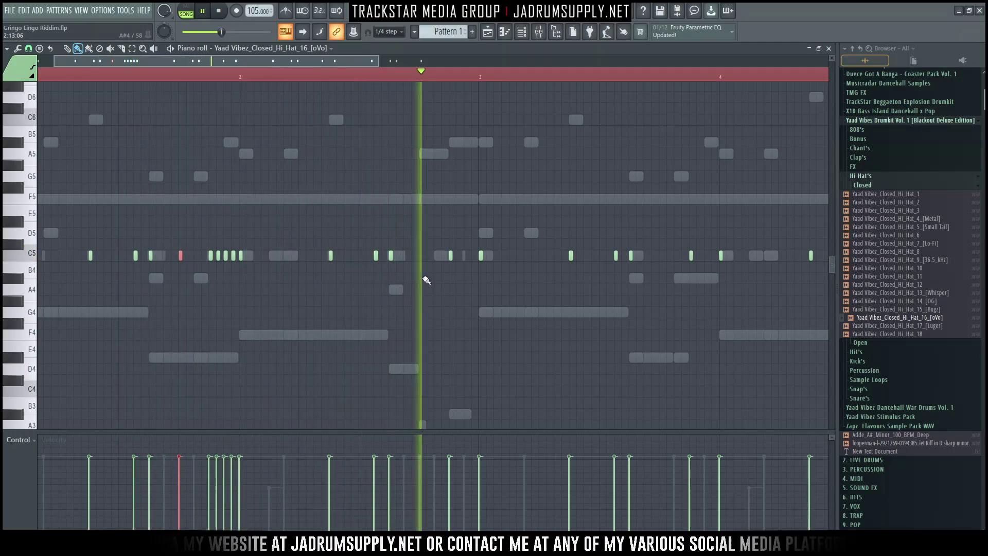
{"action": "left_click_drag", "start_coordinate": [426, 257], "coordinate": [466, 255]}
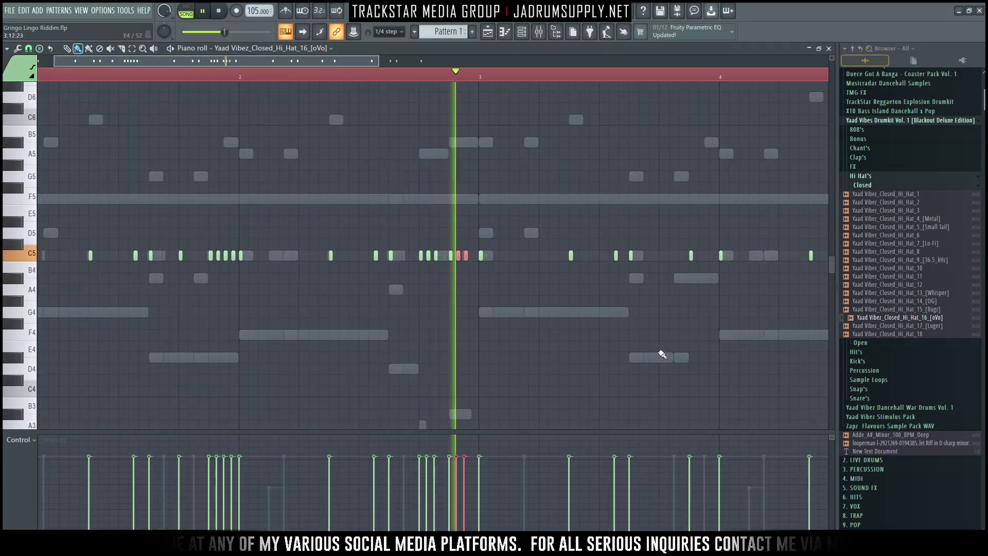
Paint a seven-hit hi-hat roll at one-third-step spacing from step 3 to step 5 of bar 3 and play back that section
{"action": "left_click_drag", "start_coordinate": [520, 256], "coordinate": [539, 257]}
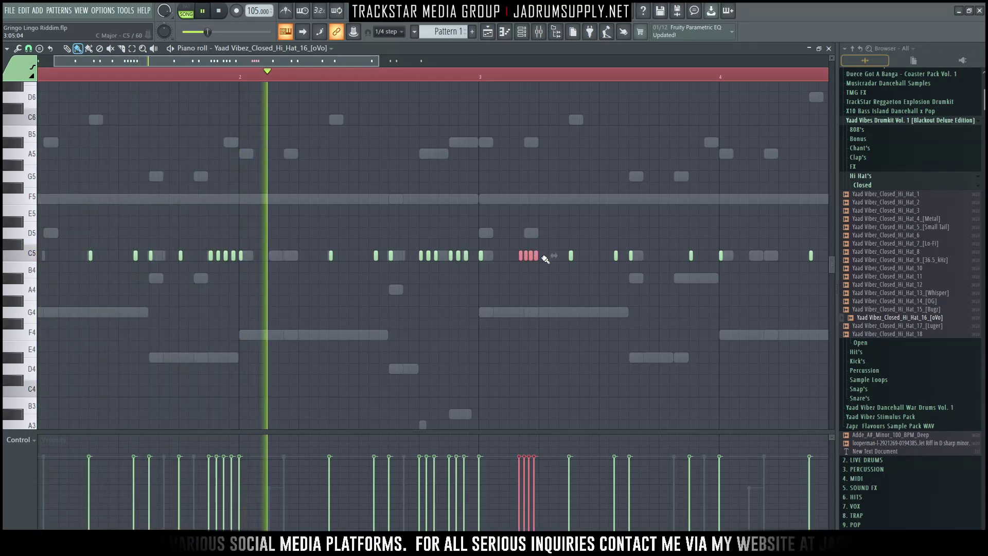
{"action": "left_click", "coordinate": [544, 256]}
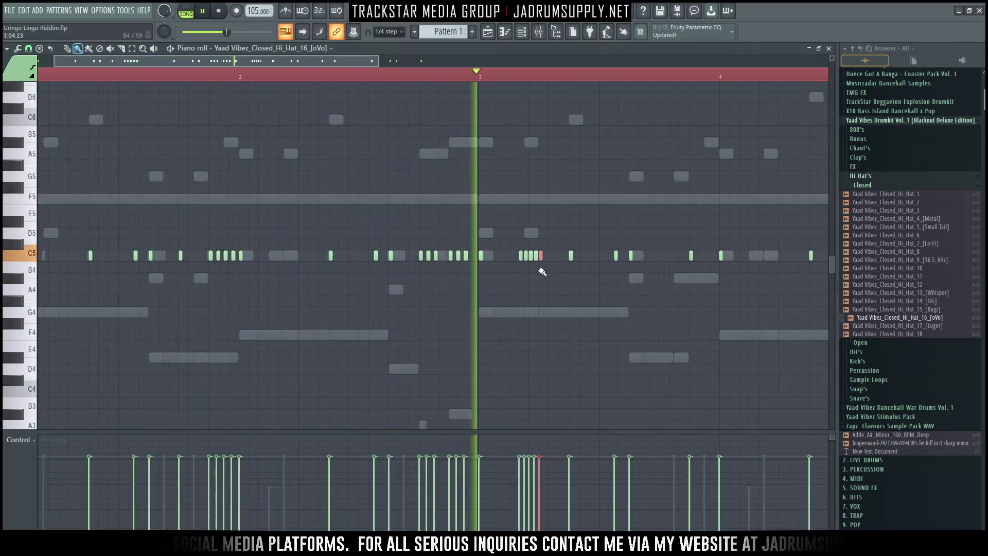
{"action": "key", "text": "space"}
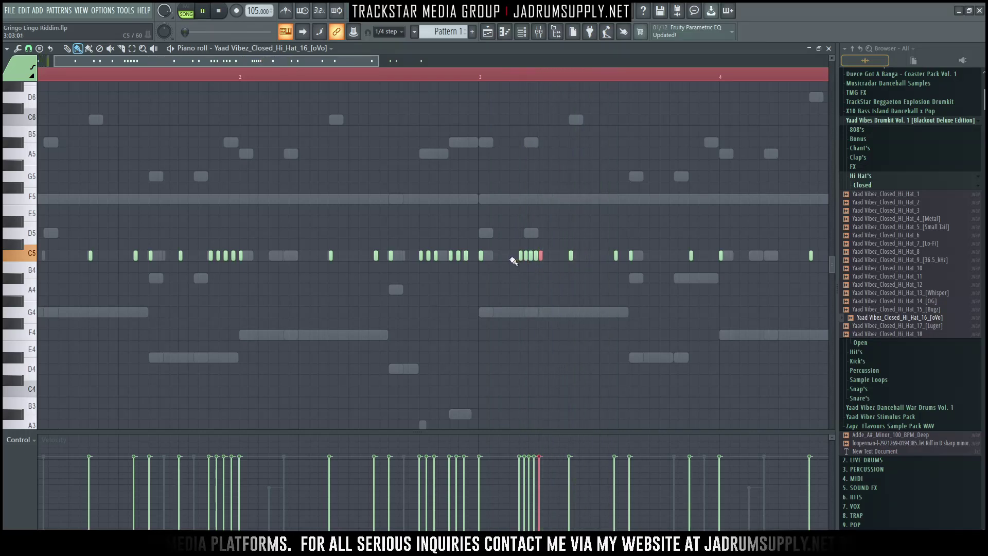
{"action": "left_click_drag", "start_coordinate": [511, 257], "coordinate": [516, 257]}
{"action": "left_click", "coordinate": [466, 77]}
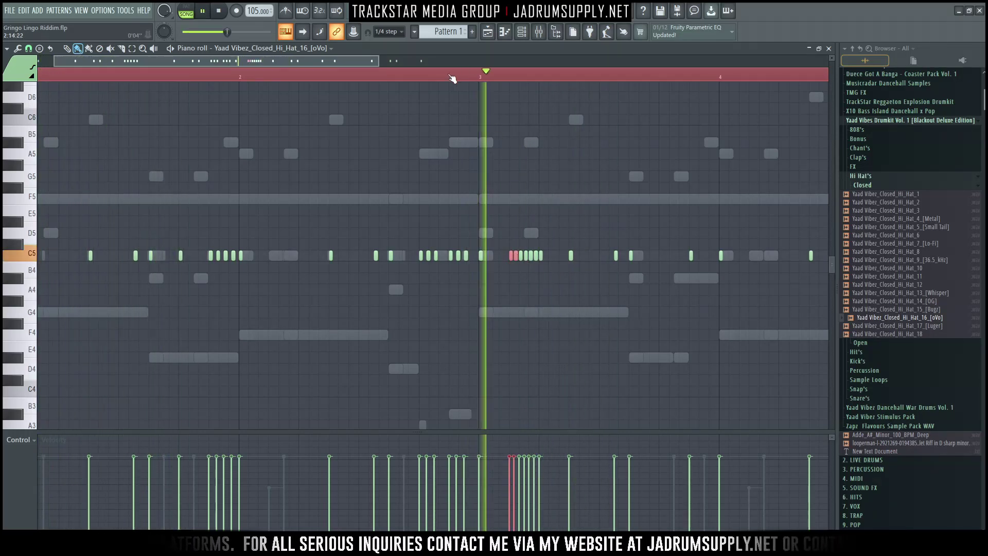
{"action": "left_click", "coordinate": [309, 76]}
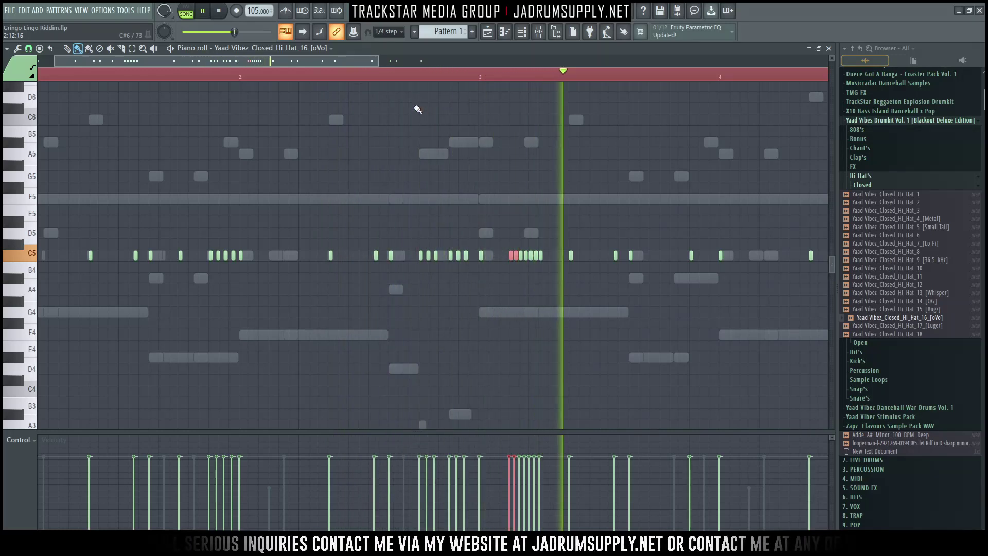
Rework beat 4 of bar 3 into three evenly spaced triplet hi-hat hits, replacing the existing step 15 hit
{"action": "left_click", "coordinate": [662, 255]}
{"action": "left_click", "coordinate": [673, 257]}
{"action": "left_click", "coordinate": [679, 255]}
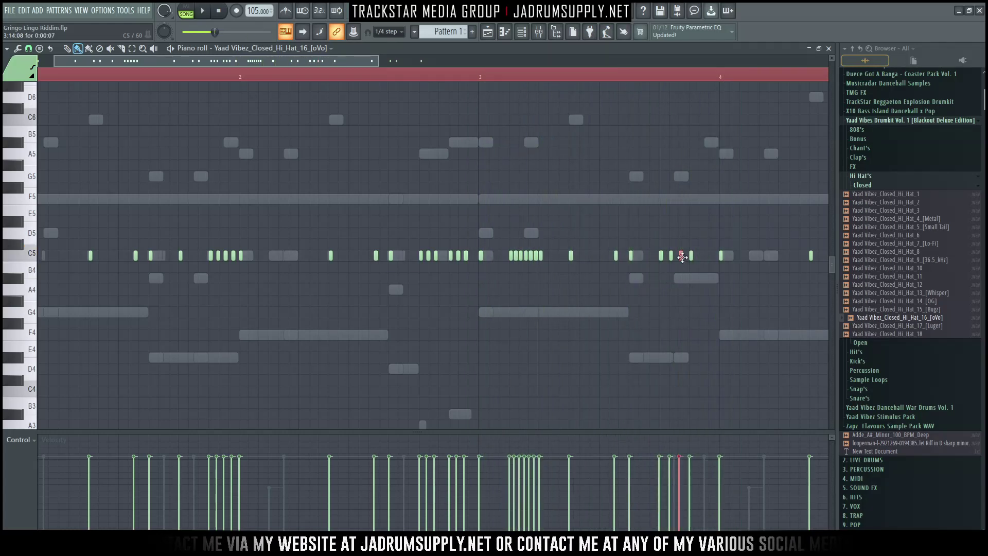
{"action": "left_click_drag", "start_coordinate": [691, 255], "coordinate": [701, 255]}
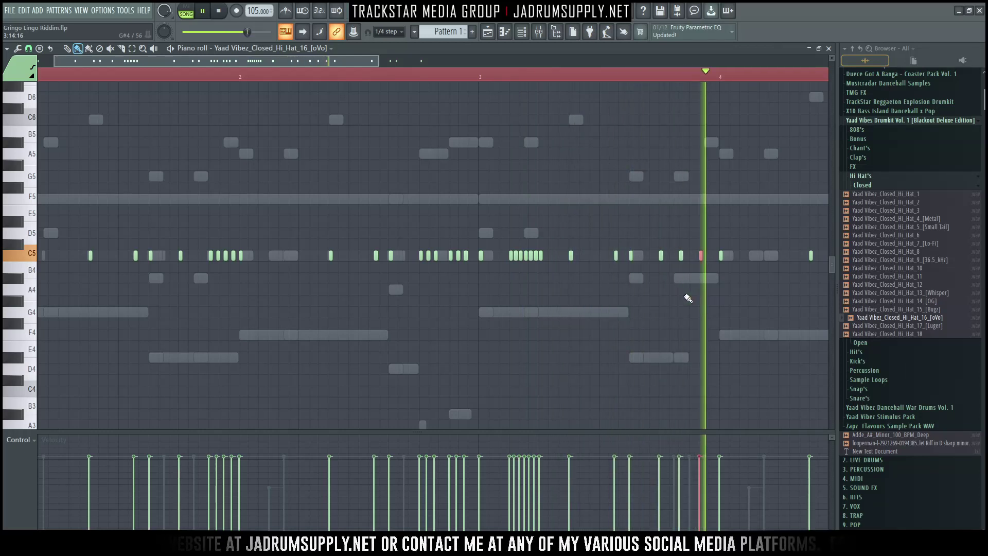
Paint fast three-hit hi-hat rolls starting on steps 13 and 15 of bar 4 and save the project
{"action": "left_click_drag", "start_coordinate": [340, 60], "coordinate": [399, 65]}
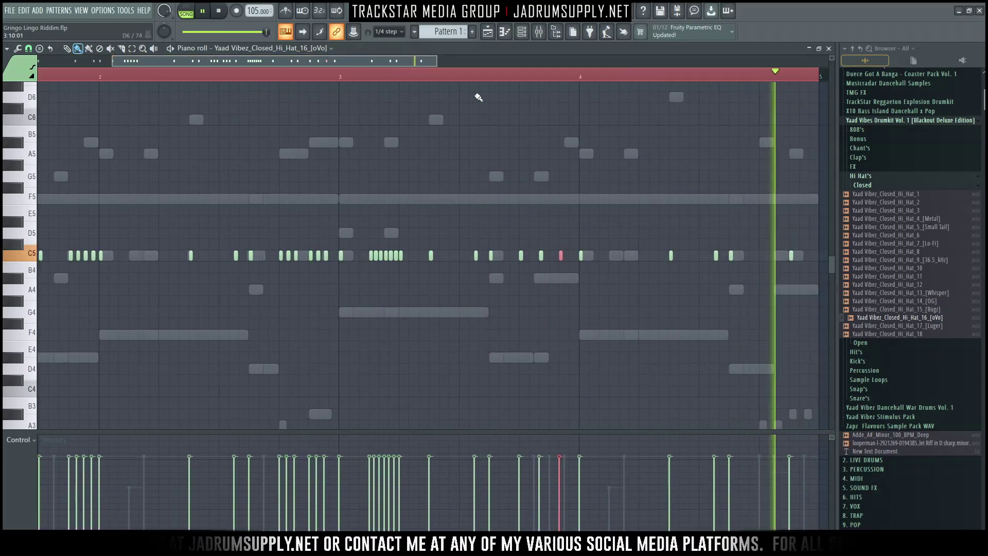
{"action": "left_click_drag", "start_coordinate": [759, 255], "coordinate": [801, 255]}
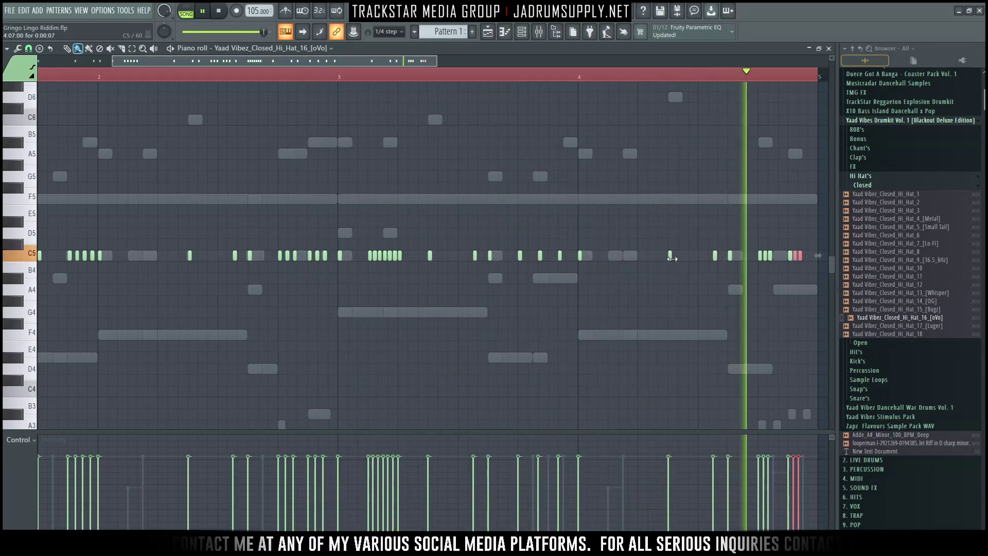
{"action": "scroll", "coordinate": [391, 83], "scroll_direction": "down", "scroll_amount": 3}
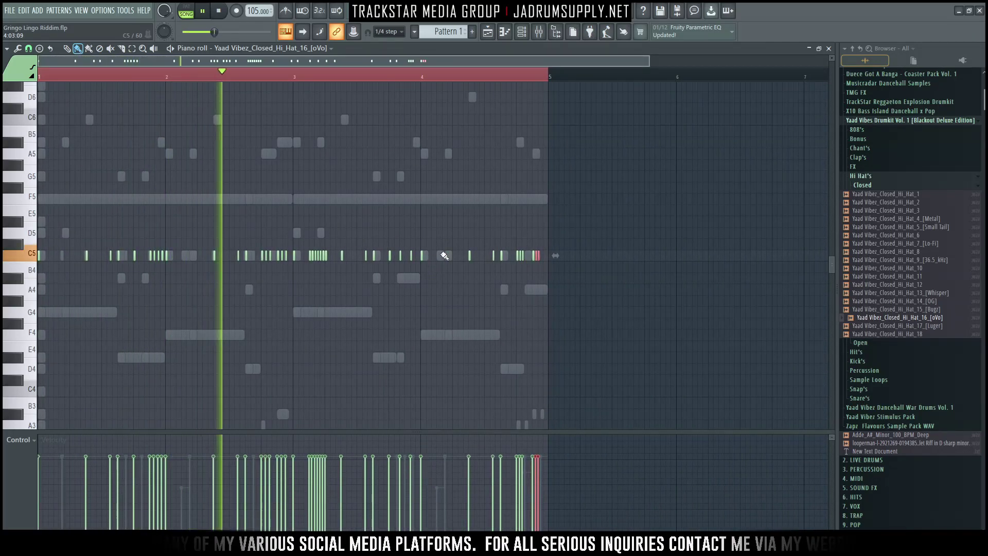
{"action": "scroll", "coordinate": [437, 104], "scroll_direction": "up", "scroll_amount": 4}
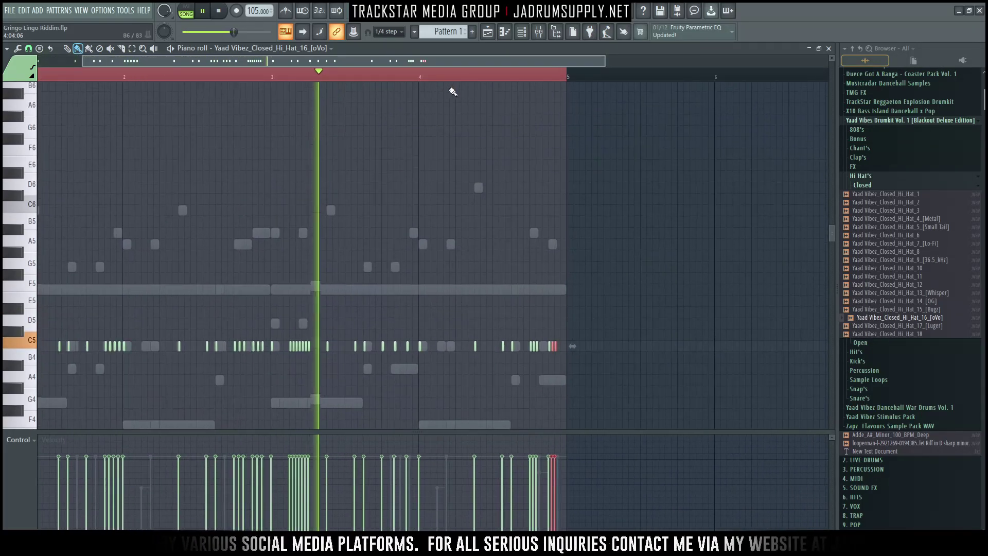
{"action": "scroll", "coordinate": [457, 95], "scroll_direction": "down", "scroll_amount": 3}
{"action": "key", "text": "ctrl+s"}
{"action": "scroll", "coordinate": [466, 92], "scroll_direction": "down", "scroll_amount": 1}
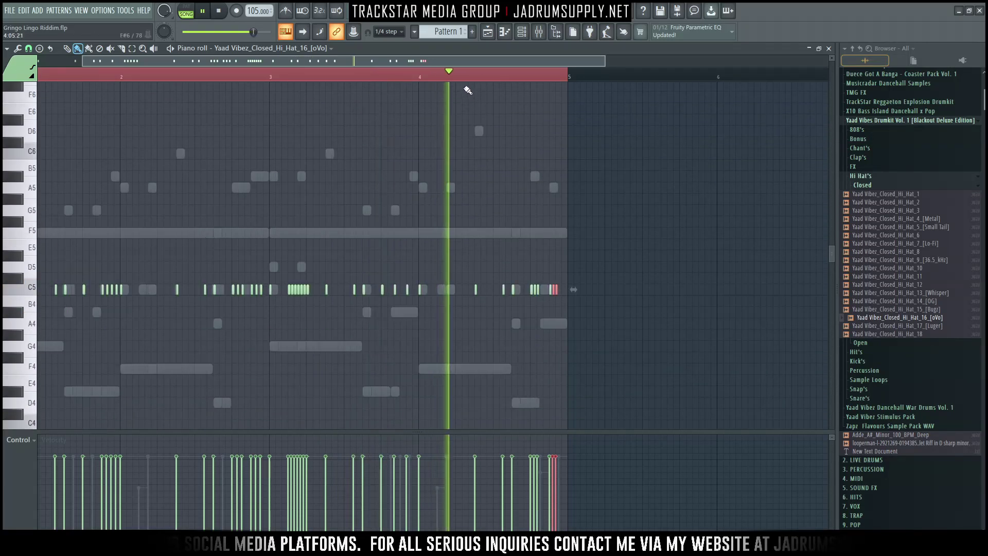
Add closed hi-hat hits on steps 4 and 9 of bar 4
{"action": "scroll", "coordinate": [475, 76], "scroll_direction": "up", "scroll_amount": 5}
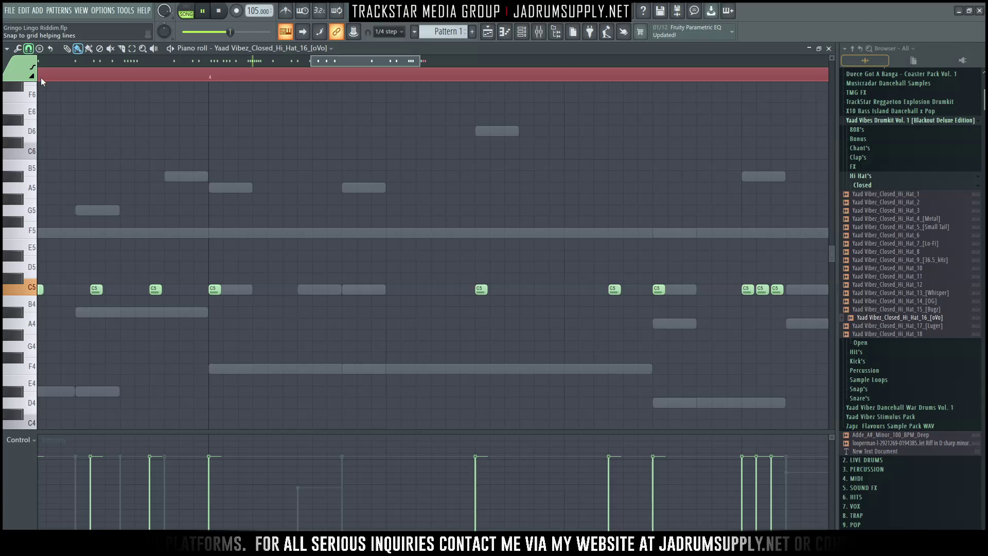
{"action": "left_click", "coordinate": [346, 289]}
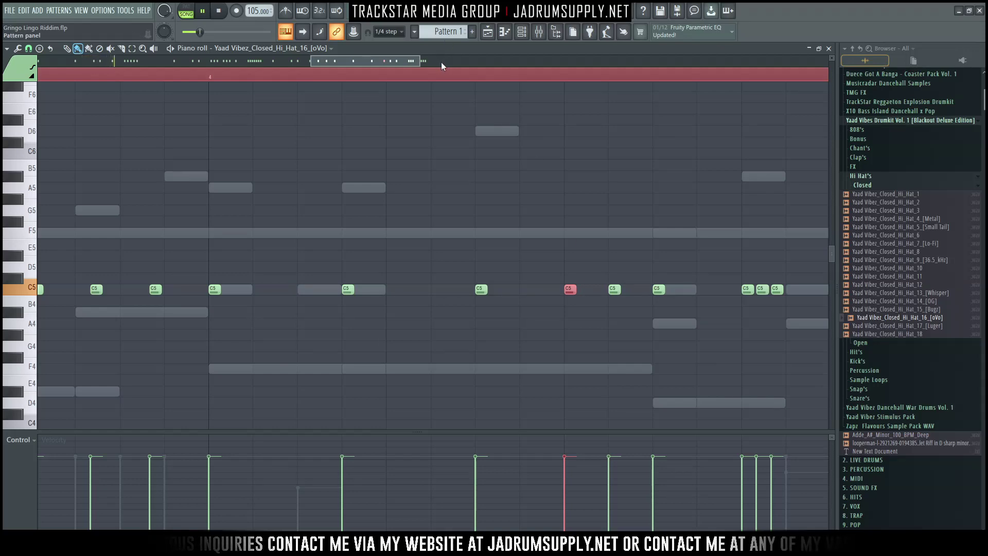
{"action": "scroll", "coordinate": [421, 200], "scroll_direction": "down", "scroll_amount": 5}
Show all channels in the channel rack, enable step looping and stop playback
{"action": "left_click", "coordinate": [522, 32]}
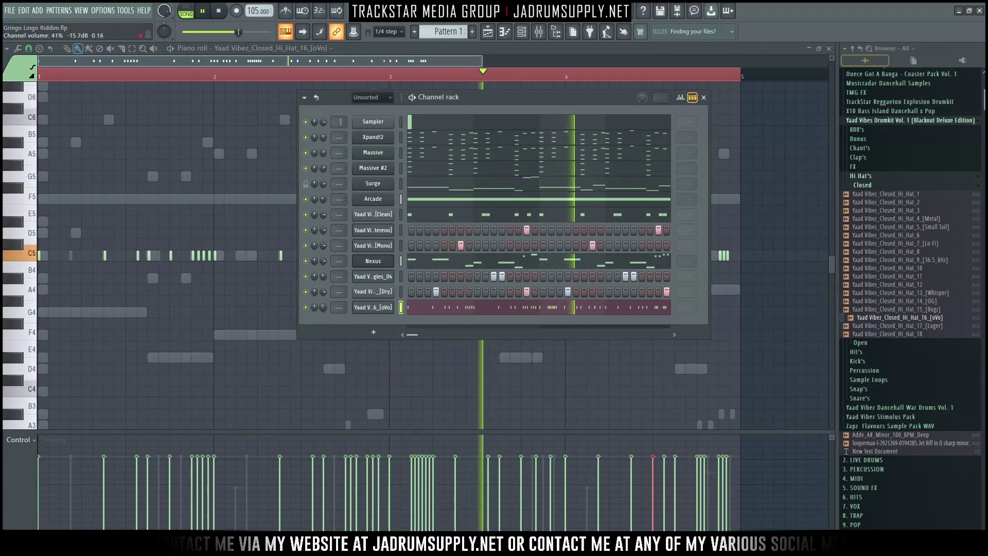
{"action": "left_click", "coordinate": [372, 97]}
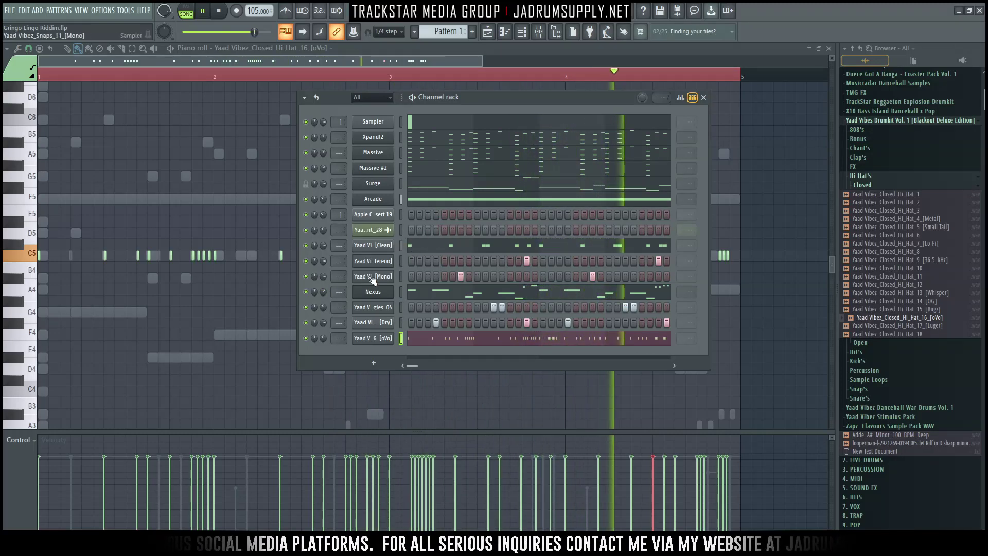
{"action": "left_click", "coordinate": [316, 98]}
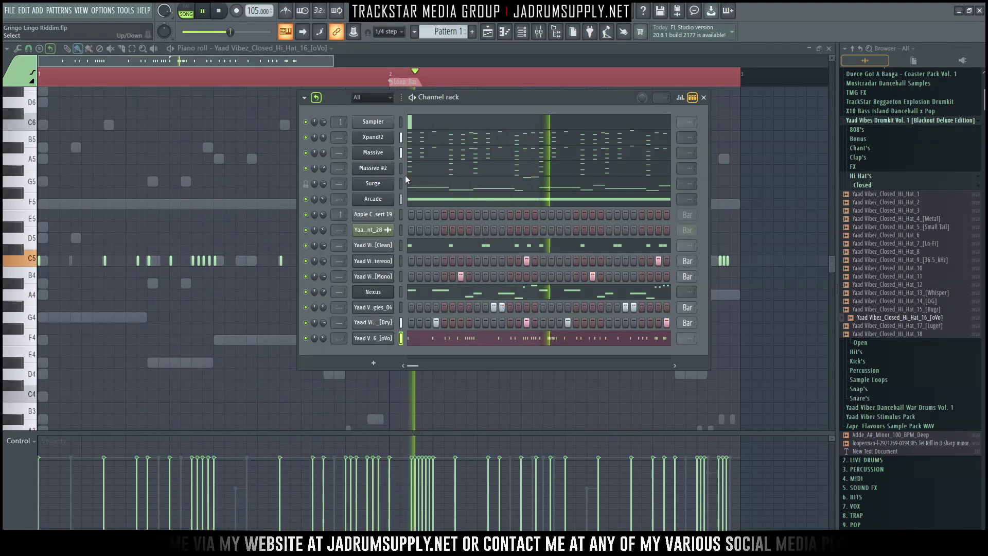
{"action": "key", "text": "space"}
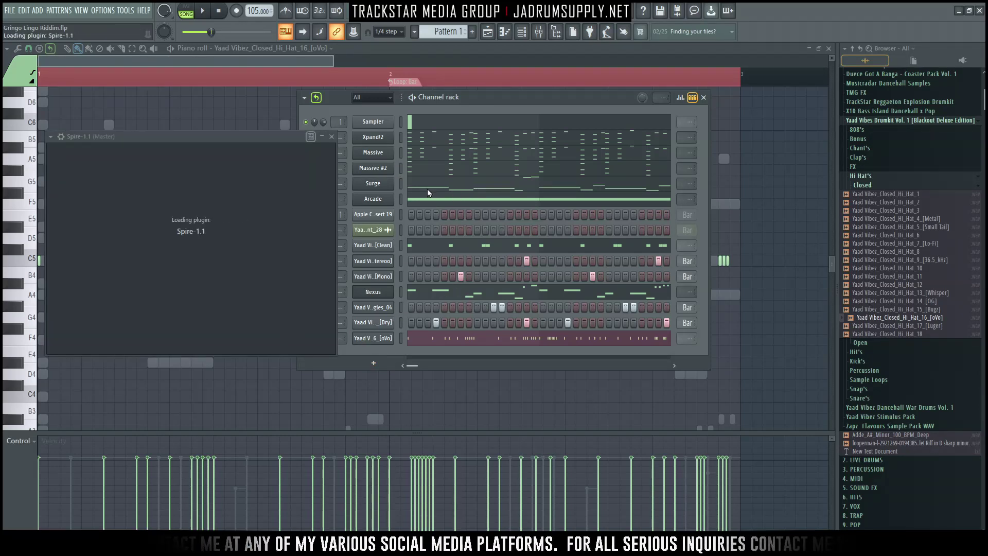
Give the new Spire-1.1 channel the chord progression and extend its final D4-A4-F5 chord to the end of the pattern
{"action": "left_click", "coordinate": [520, 112]}
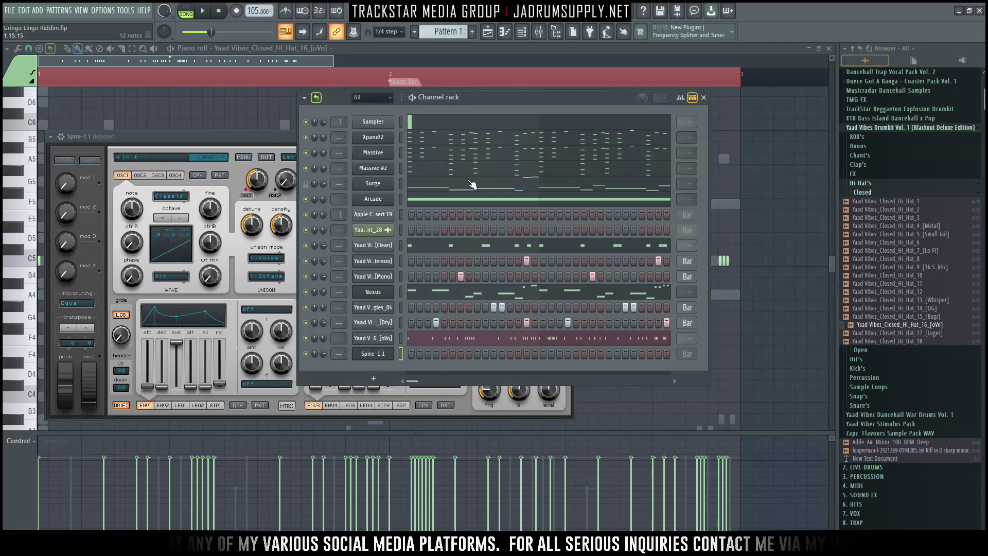
{"action": "left_click", "coordinate": [422, 354]}
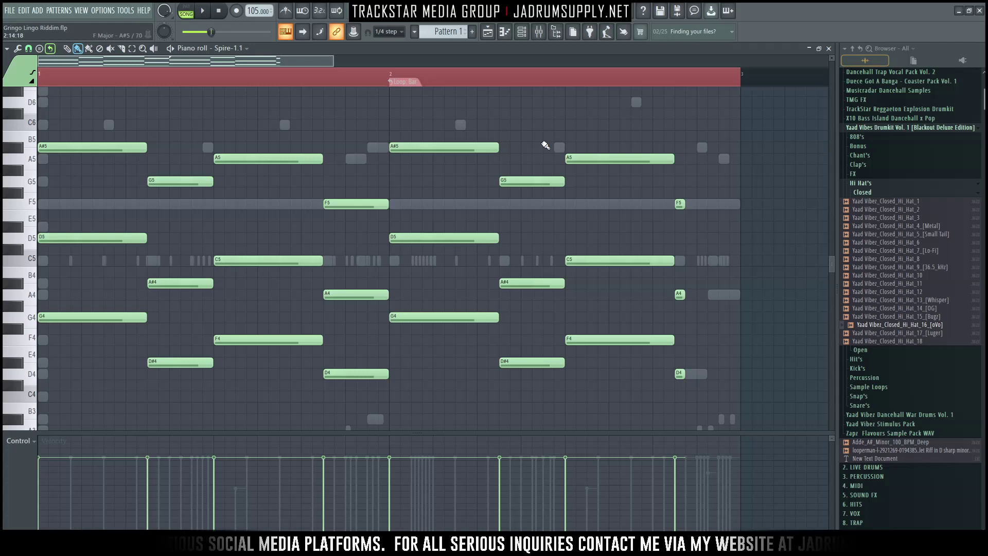
{"action": "left_click_drag", "start_coordinate": [741, 402], "coordinate": [679, 201]}
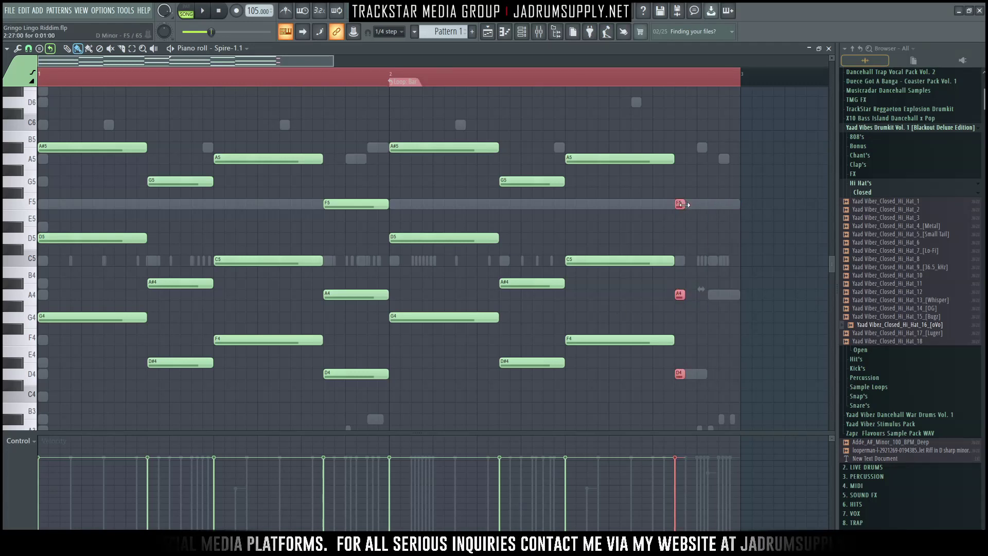
Open Spire's preset library and browse the user banks for presets matching ARP
{"action": "key", "text": "F6"}
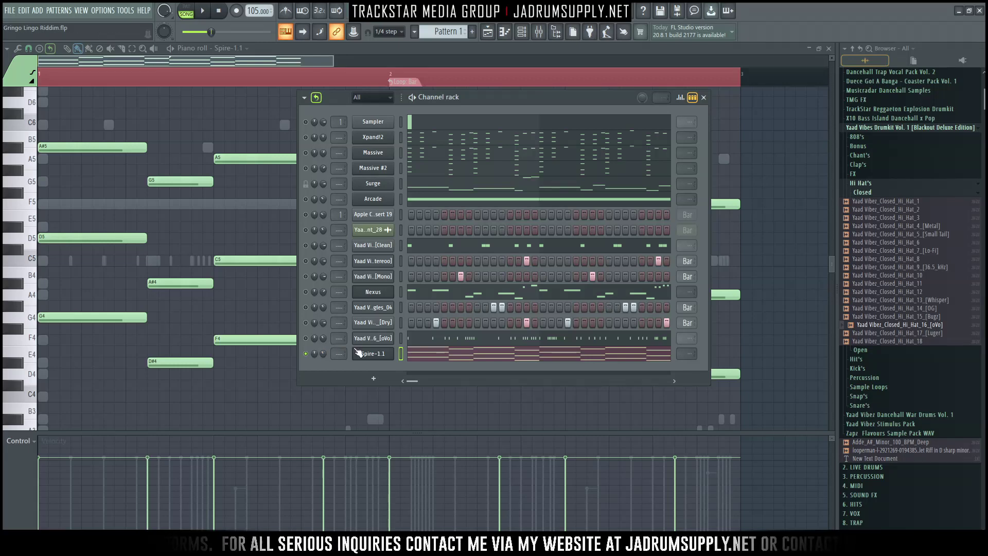
{"action": "left_click", "coordinate": [373, 354]}
{"action": "left_click", "coordinate": [161, 160]}
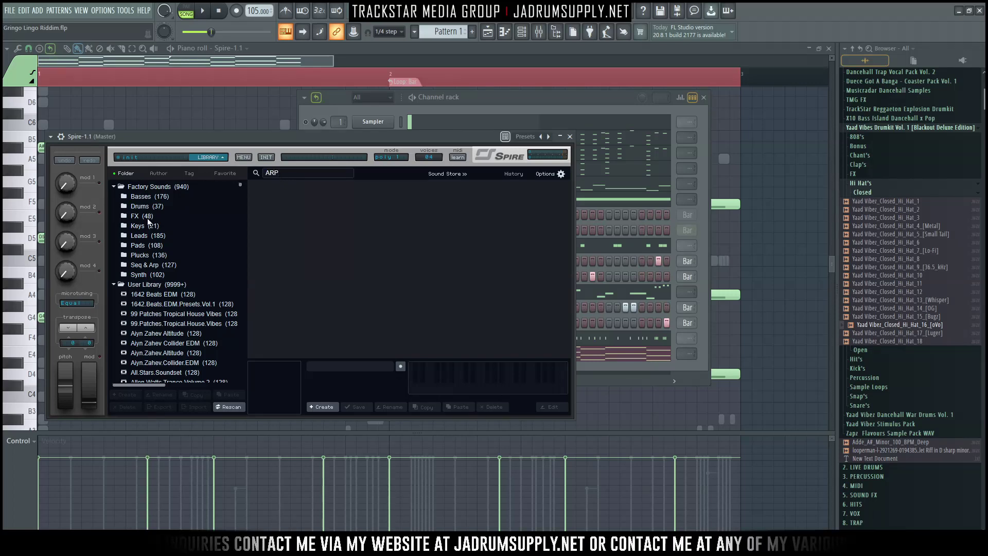
{"action": "scroll", "coordinate": [149, 265], "scroll_direction": "down", "scroll_amount": 6}
{"action": "left_click", "coordinate": [146, 283]}
{"action": "scroll", "coordinate": [154, 283], "scroll_direction": "down", "scroll_amount": 5}
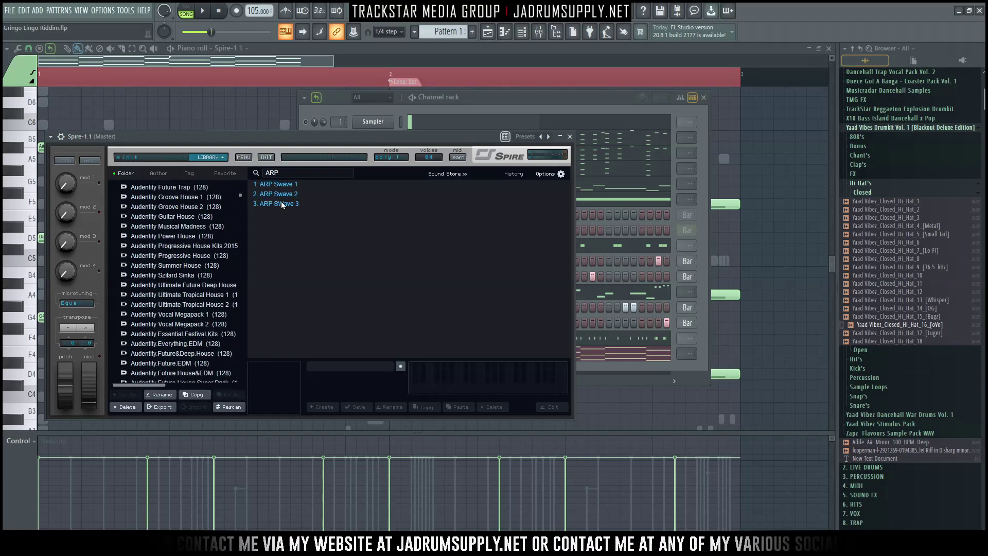
Reposition the Spire window, start playback and audition the ARP Swave 2 and ARP SWave 3 presets
{"action": "left_click_drag", "start_coordinate": [301, 140], "coordinate": [347, 153]}
{"action": "key", "text": "space"}
{"action": "left_click", "coordinate": [317, 206]}
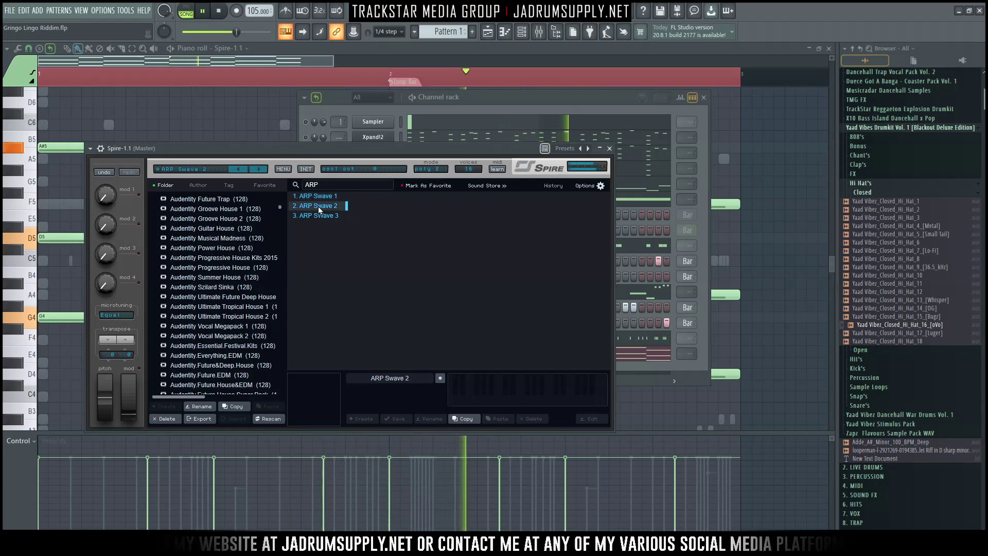
{"action": "left_click", "coordinate": [314, 215]}
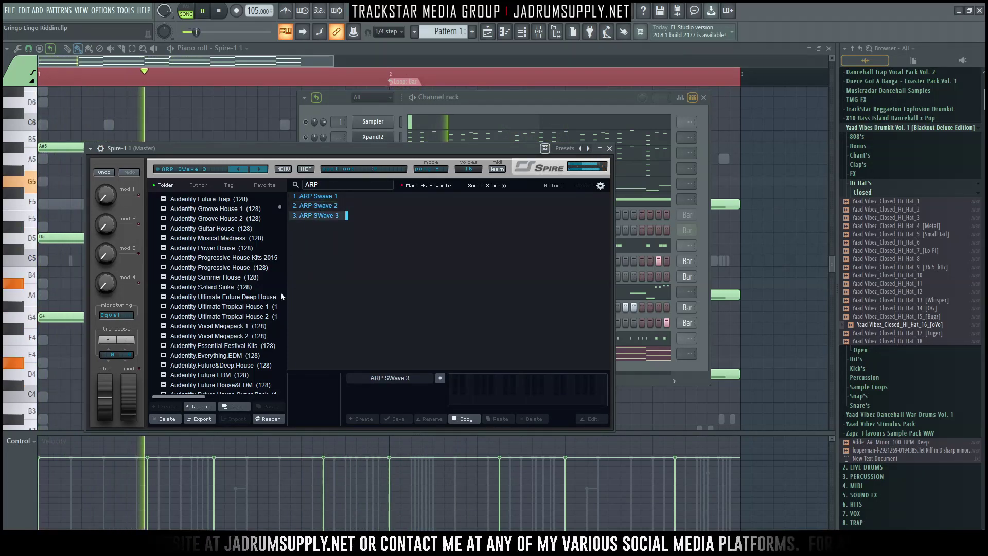
Audition the ARP Movement and ARP 1-4-1-1 presets from the second Audiotent Nuclear bank
{"action": "scroll", "coordinate": [252, 273], "scroll_direction": "down", "scroll_amount": 5}
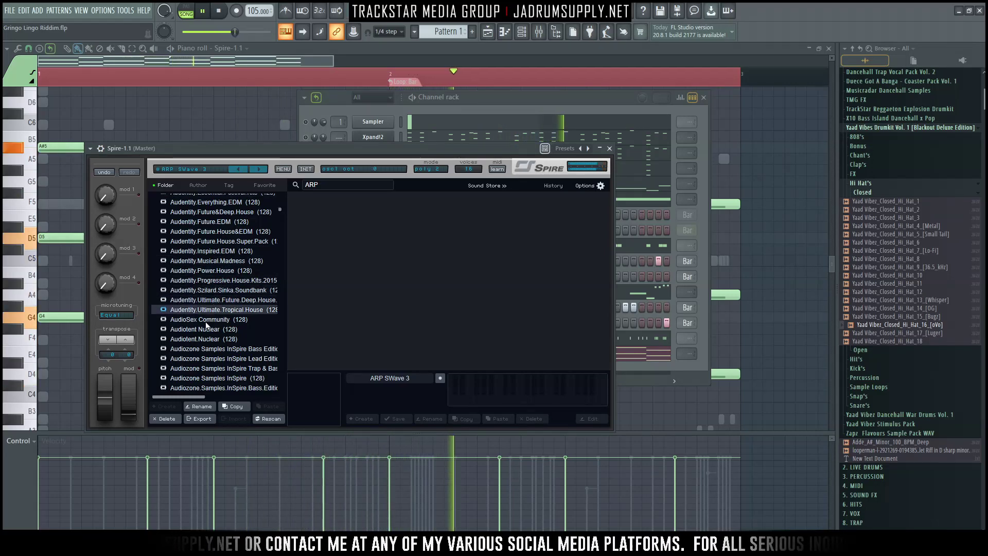
{"action": "left_click", "coordinate": [203, 338]}
{"action": "left_click", "coordinate": [318, 205]}
{"action": "left_click", "coordinate": [316, 215]}
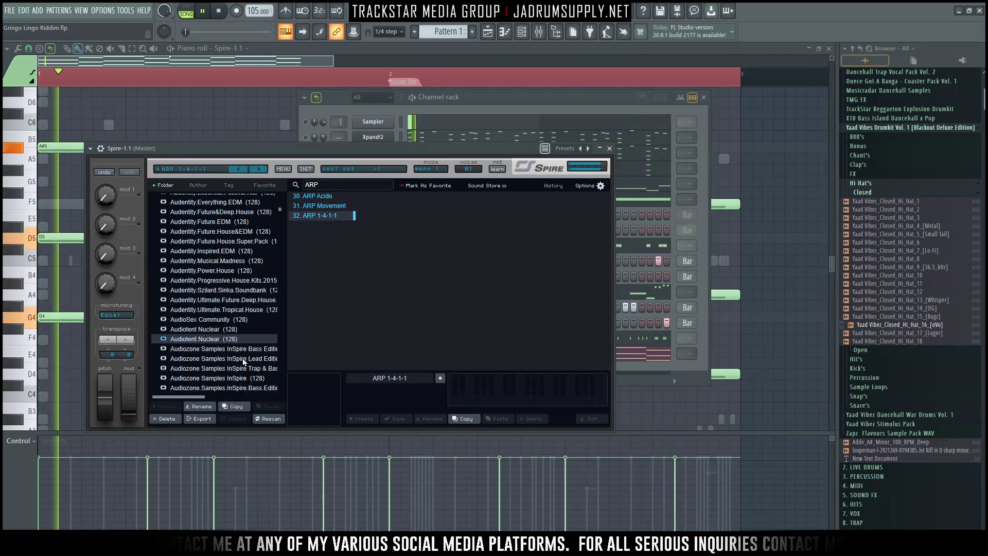
Audition ARP - HARDSTEPPER, ARP - USE THE CHORD and ARP - INTRO from the Audiozone Samples InSpire Trap & Bass bank
{"action": "left_click", "coordinate": [226, 358]}
{"action": "left_click", "coordinate": [238, 369]}
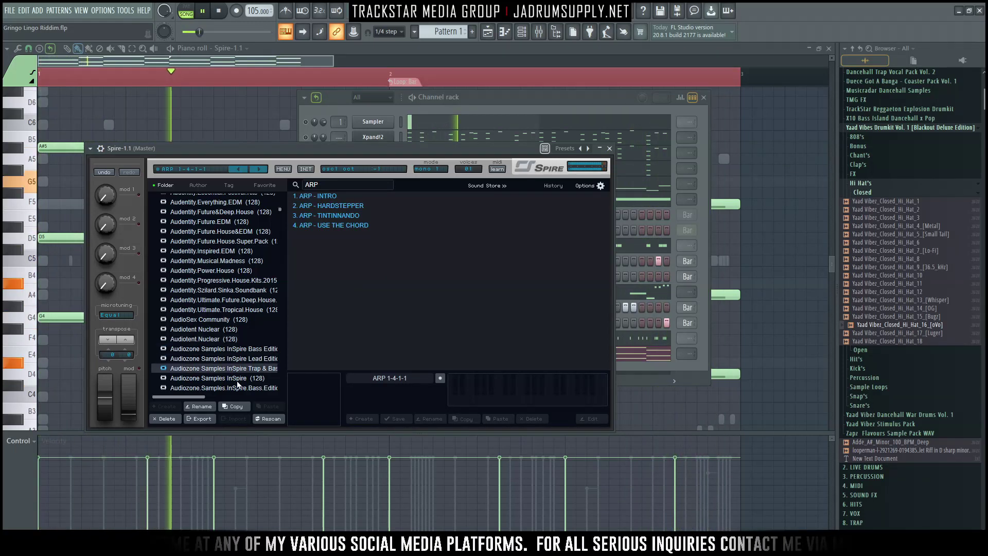
{"action": "left_click", "coordinate": [335, 206]}
{"action": "left_click", "coordinate": [337, 224]}
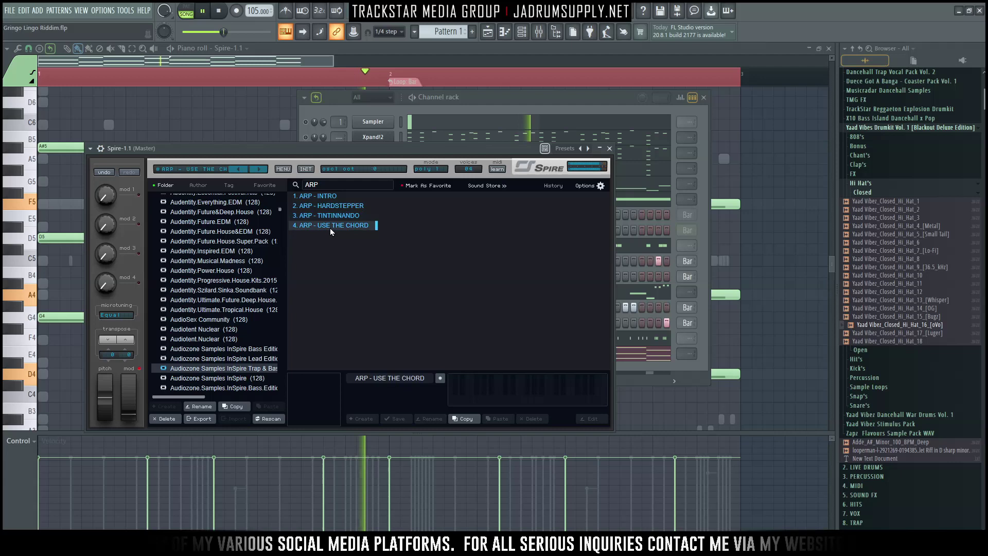
{"action": "left_click", "coordinate": [318, 197]}
Audition Trance ARP 01, 02 and 03 from Aura Qualic Trance Uplift, and Trance ARP 01 from the Aura.Qualic.Trance bank
{"action": "scroll", "coordinate": [235, 328], "scroll_direction": "down", "scroll_amount": 5}
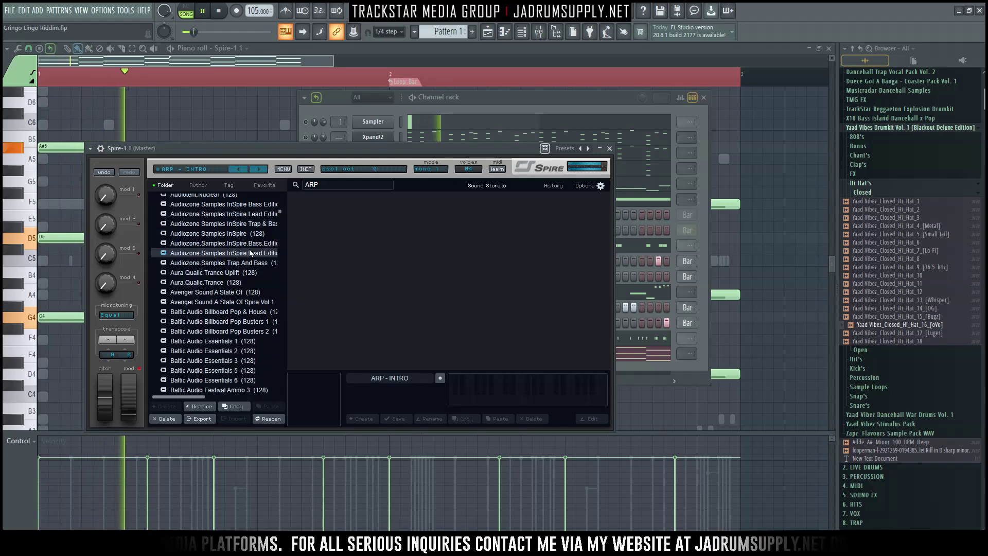
{"action": "left_click", "coordinate": [236, 273]}
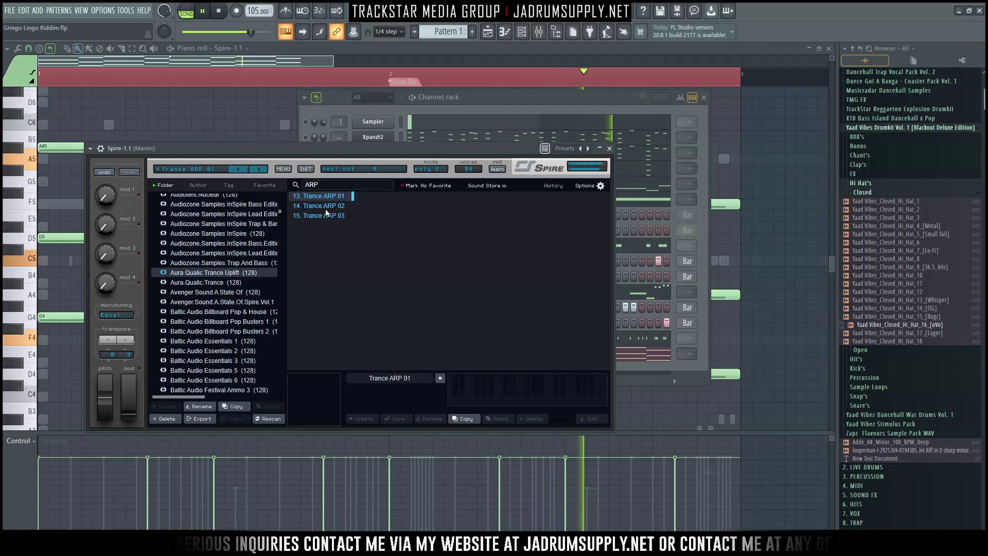
{"action": "left_click", "coordinate": [548, 98]}
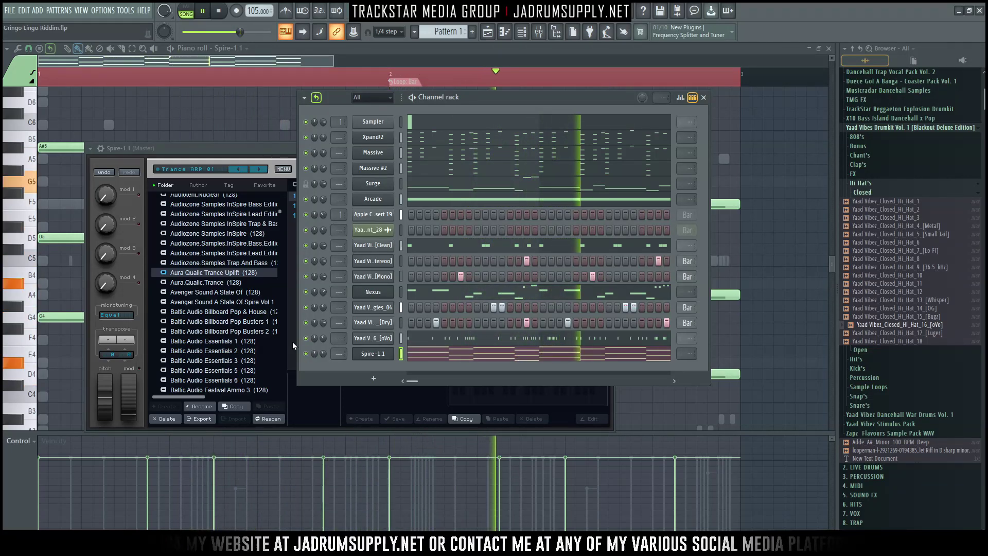
{"action": "left_click", "coordinate": [282, 150]}
{"action": "left_click", "coordinate": [331, 207]}
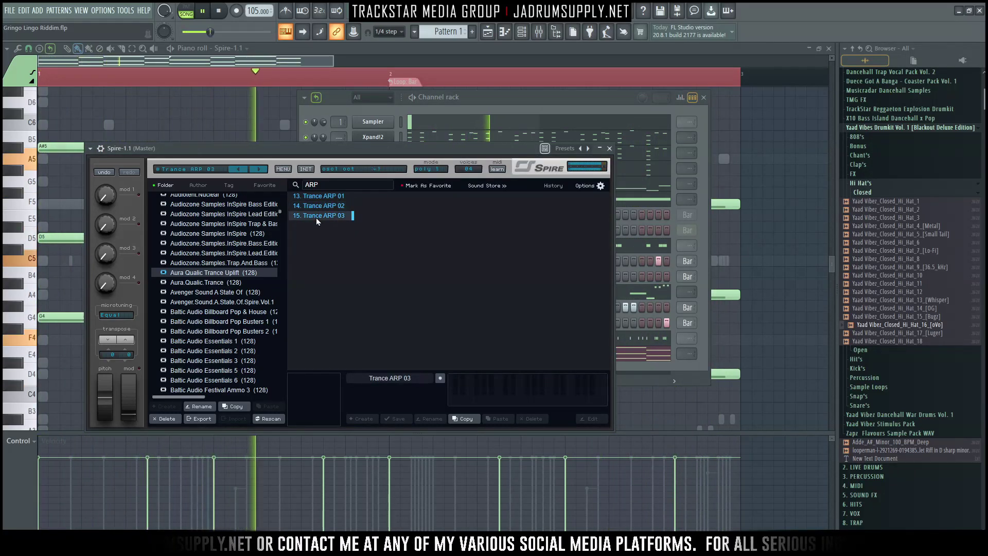
{"action": "left_click", "coordinate": [315, 215]}
{"action": "left_click", "coordinate": [220, 284]}
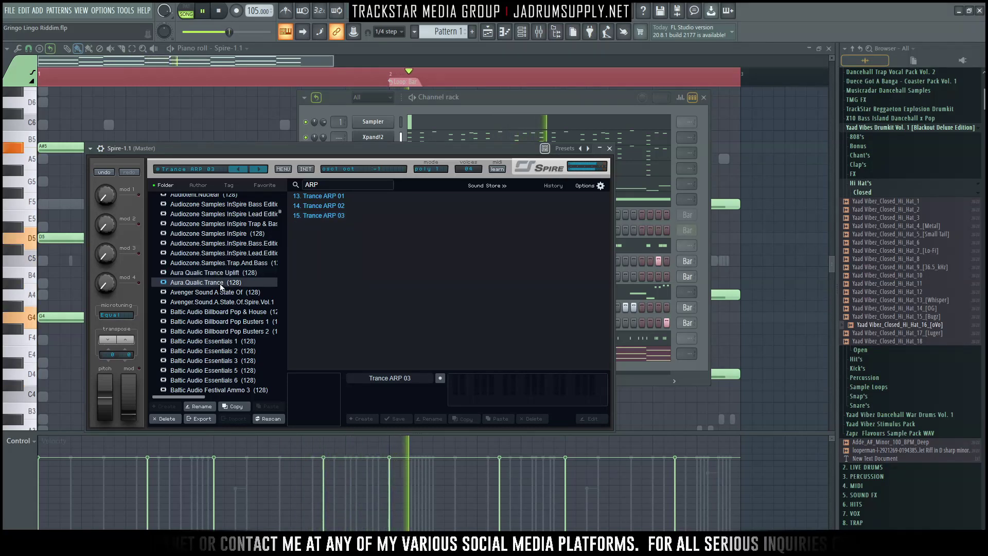
{"action": "left_click", "coordinate": [329, 198]}
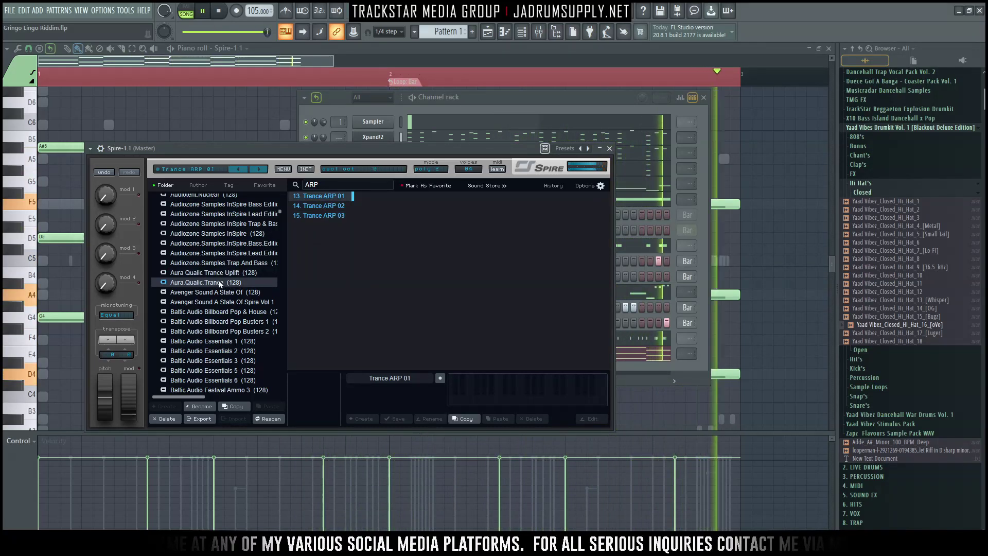
Audition ARP Digi Pop, ARP Drops, ARP Progressive and ARP Viral from the Avenger Sound A State Of bank
{"action": "left_click", "coordinate": [227, 294]}
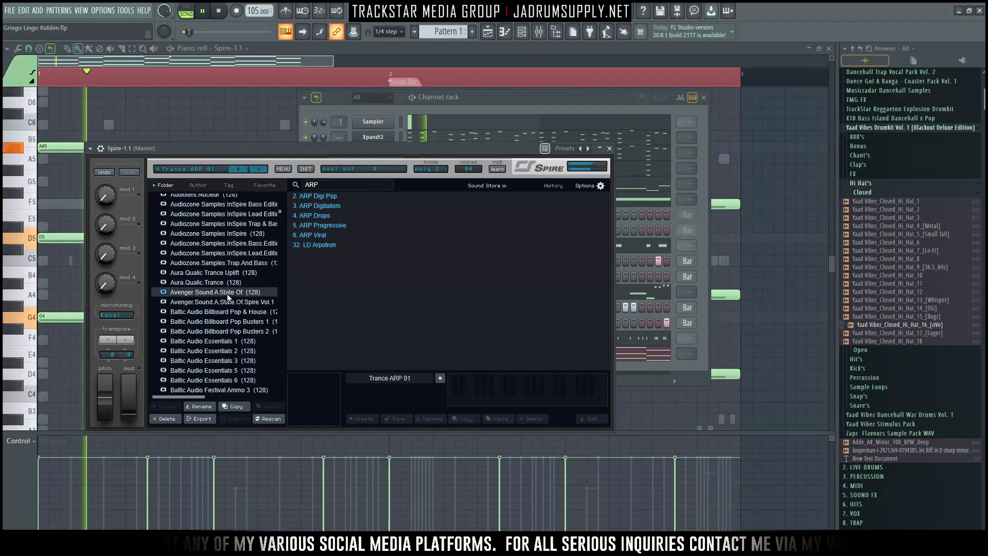
{"action": "left_click", "coordinate": [325, 196]}
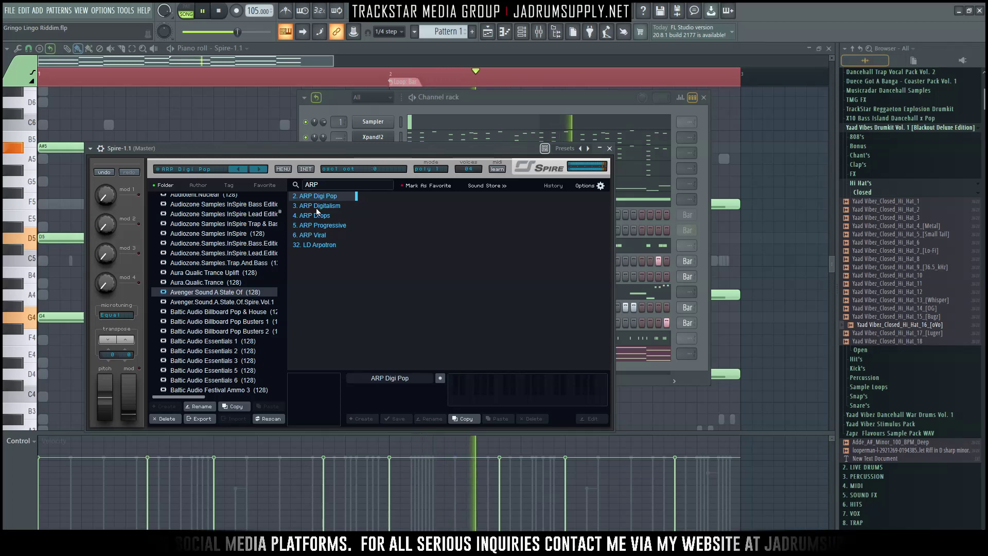
{"action": "left_click", "coordinate": [321, 217]}
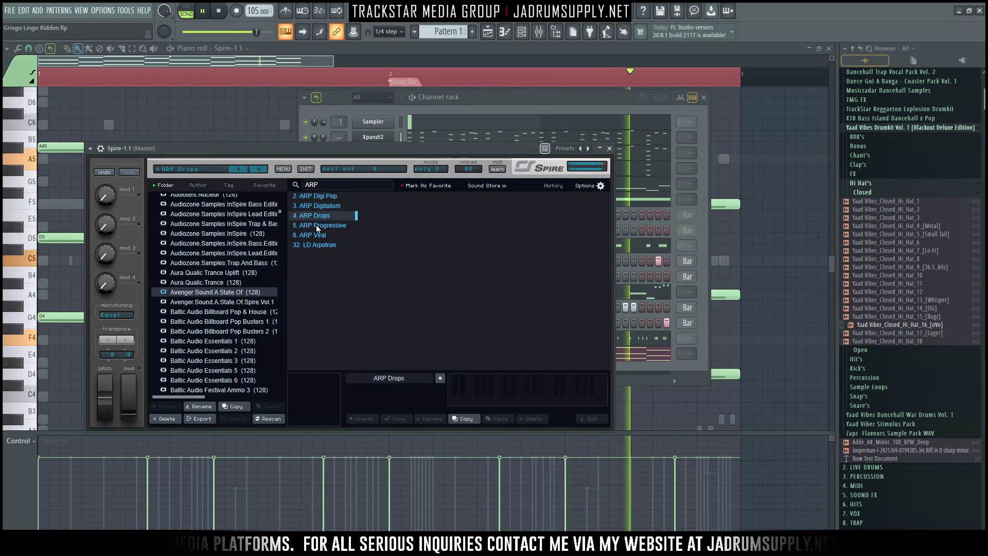
{"action": "left_click", "coordinate": [316, 225]}
{"action": "left_click", "coordinate": [311, 235]}
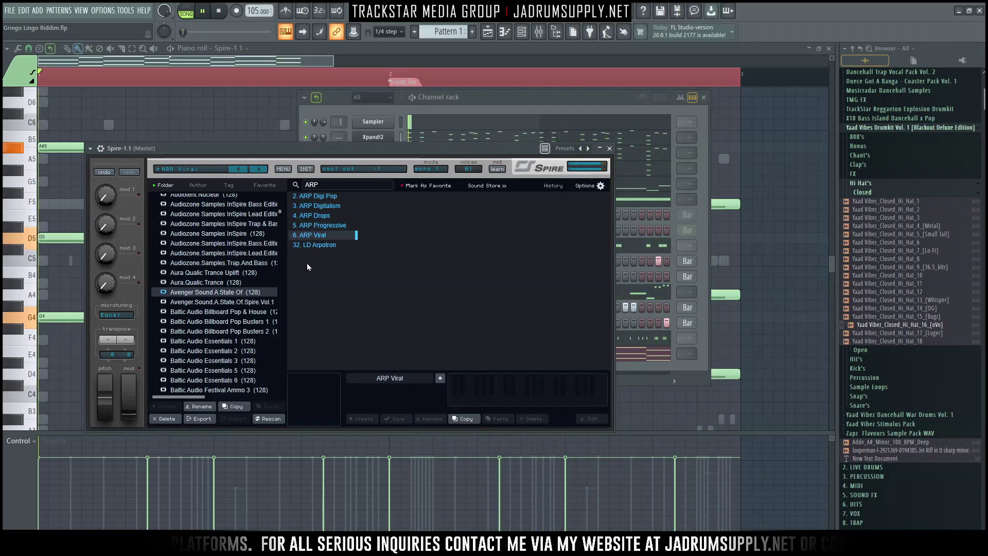
Audition ARP Friendly and ARP Stars from Baltic Audio Billboard Pop & House, and ARP Acid and ARP Friendly from Billboard Pop Busters 2
{"action": "left_click", "coordinate": [208, 311]}
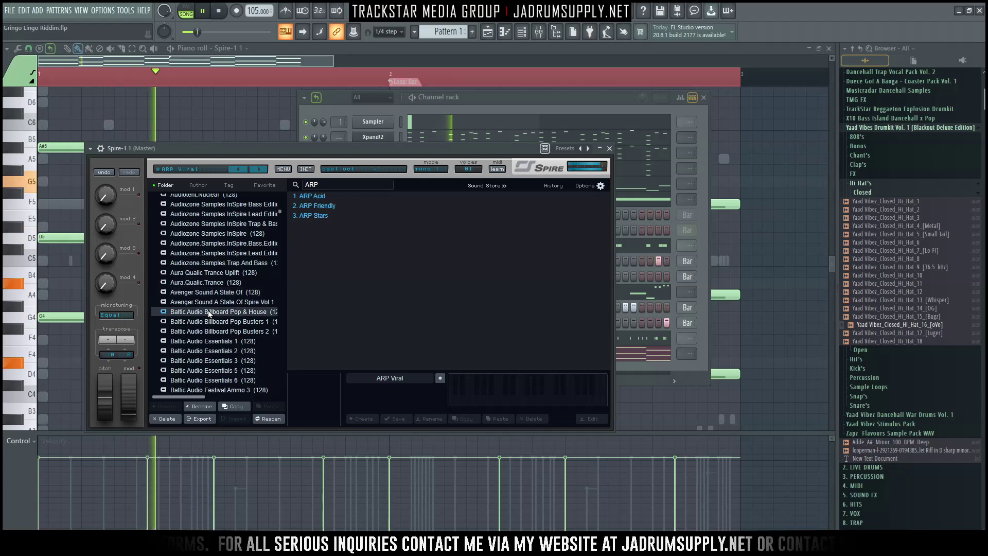
{"action": "left_click", "coordinate": [311, 206]}
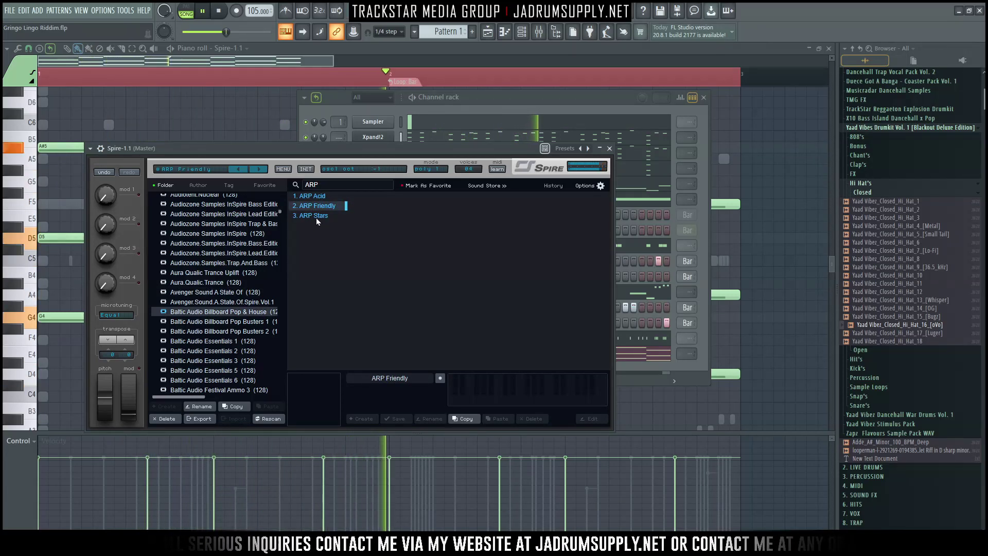
{"action": "left_click", "coordinate": [316, 217]}
{"action": "left_click", "coordinate": [235, 322]}
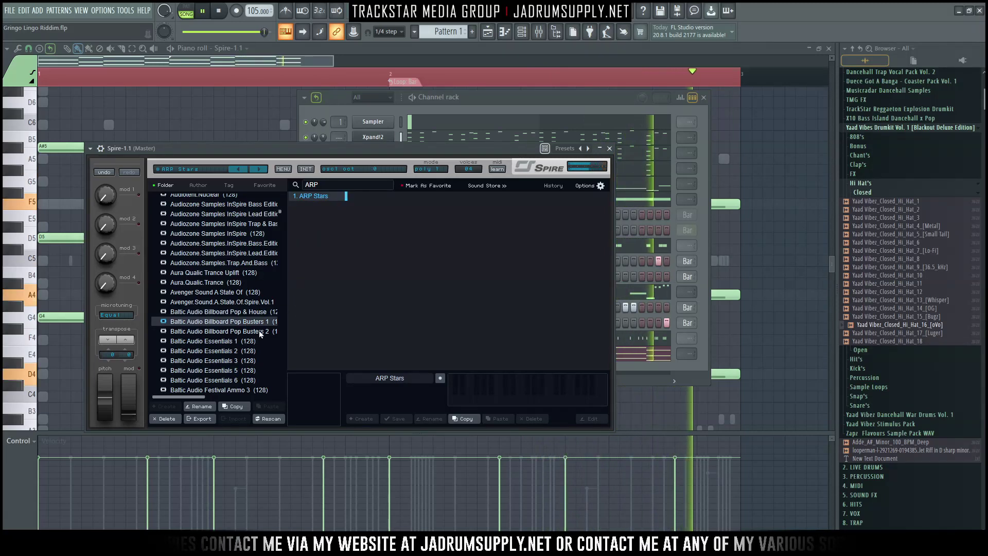
{"action": "left_click", "coordinate": [235, 332]}
{"action": "left_click", "coordinate": [314, 196]}
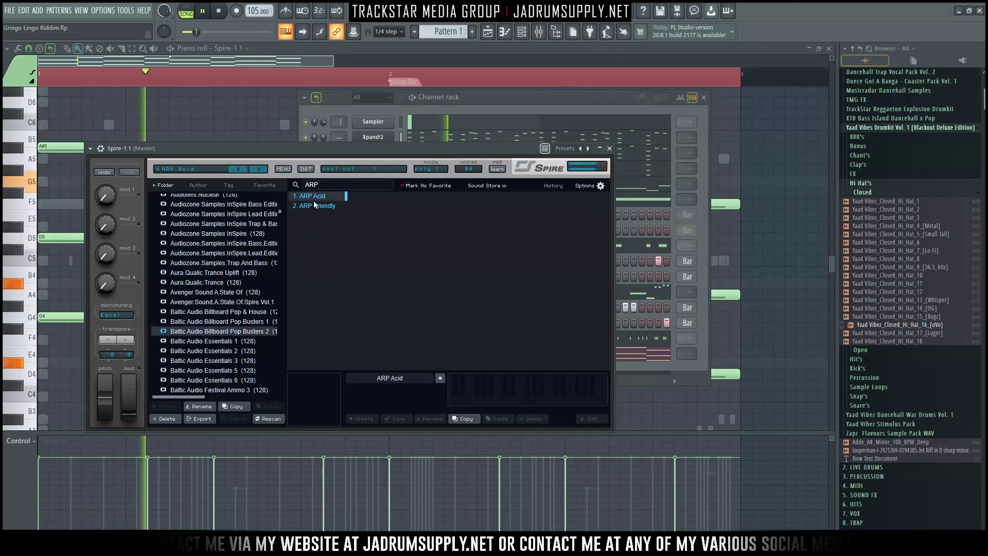
{"action": "left_click", "coordinate": [307, 205]}
Audition ARP Traffic, ARP Staccato and ARP Clouds from the Baltic Audio Essentials 1 bank
{"action": "scroll", "coordinate": [267, 337], "scroll_direction": "down", "scroll_amount": 1}
{"action": "scroll", "coordinate": [266, 338], "scroll_direction": "down", "scroll_amount": 1}
{"action": "left_click", "coordinate": [227, 287]}
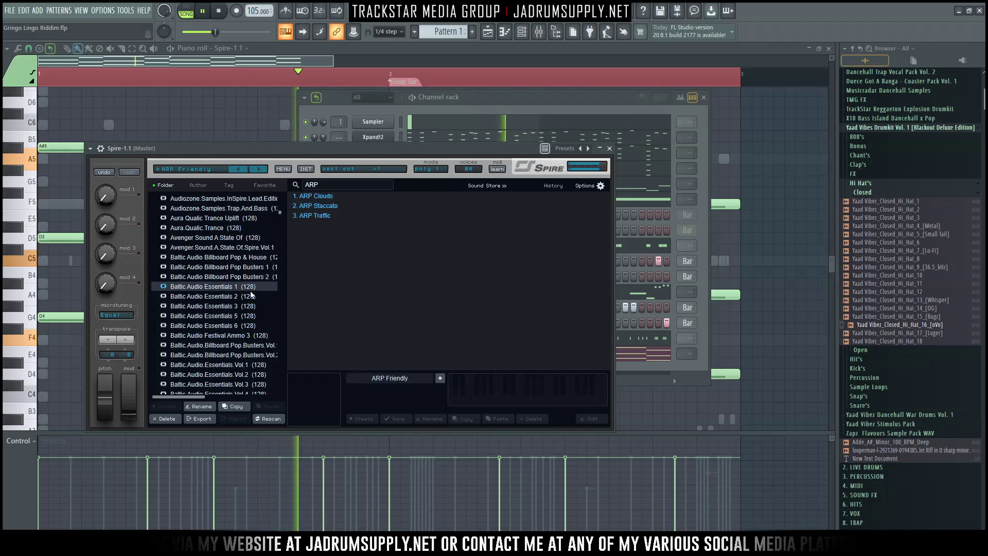
{"action": "left_click", "coordinate": [330, 215]}
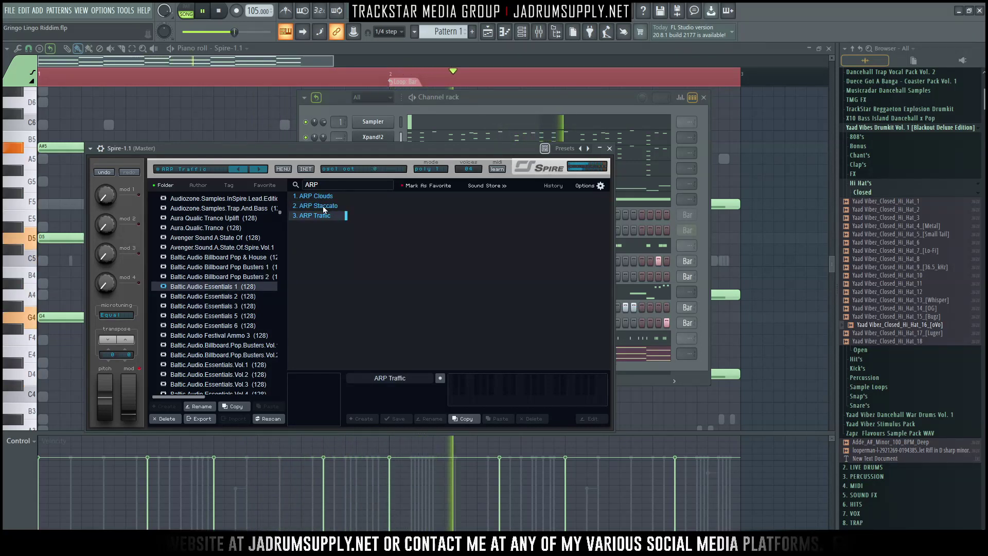
{"action": "left_click", "coordinate": [320, 206]}
{"action": "left_click", "coordinate": [321, 196]}
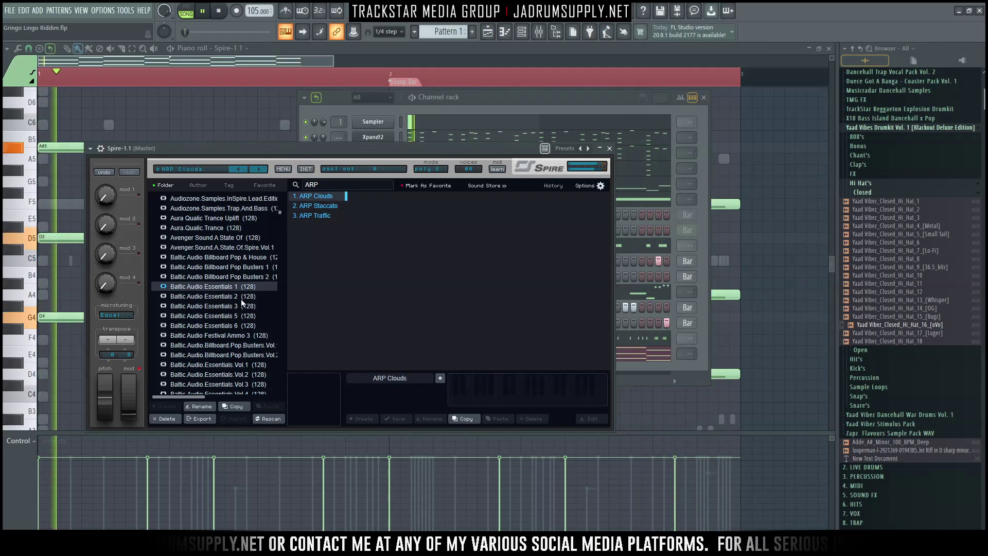
Audition ARP Pearled from the Baltic Audio Essentials 2 bank and load ARP Roll Over as the Spire preset
{"action": "left_click", "coordinate": [242, 297]}
{"action": "left_click", "coordinate": [319, 196]}
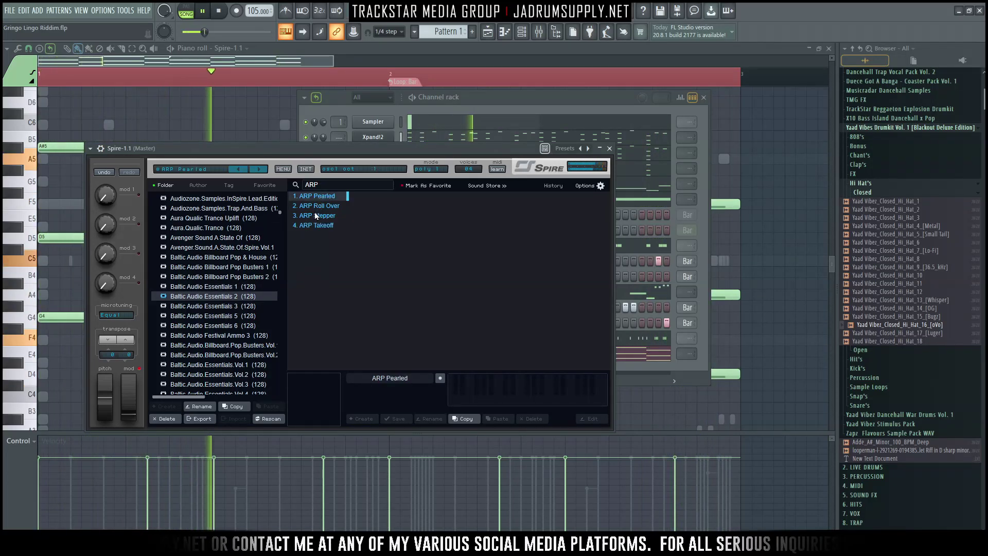
{"action": "left_click", "coordinate": [319, 207]}
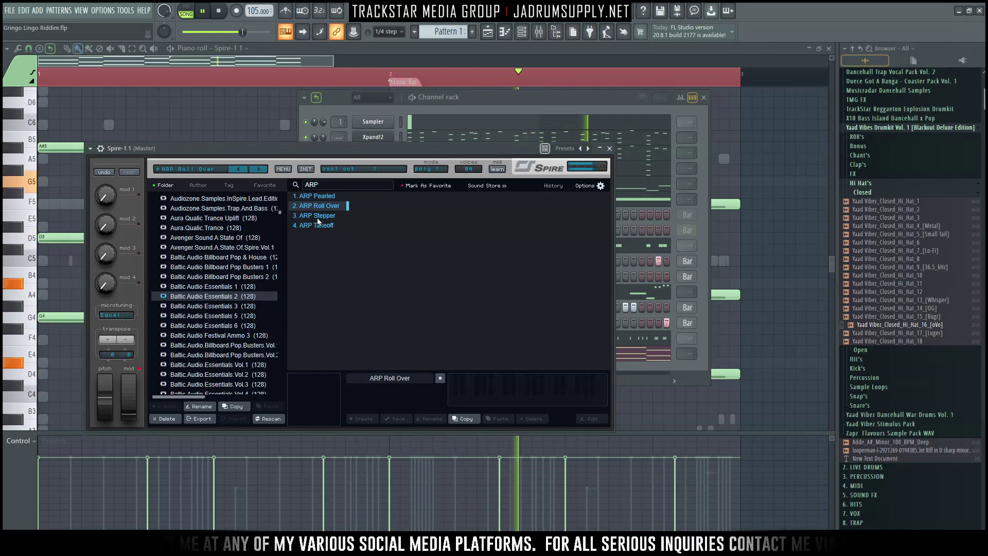
Adjust the Spire-1.1 channel's volume in the channel rack and mute the Nexus channel
{"action": "left_click", "coordinate": [572, 100]}
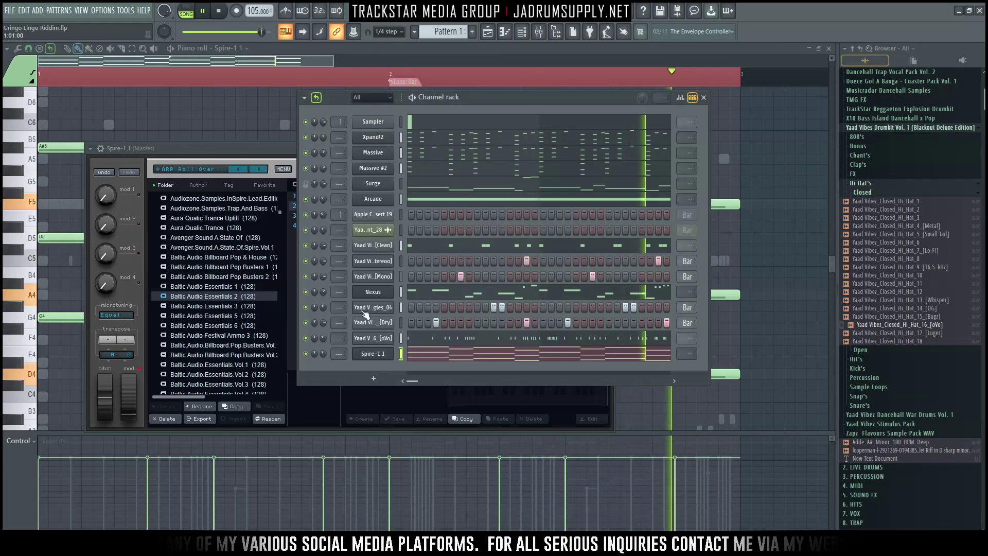
{"action": "right_click", "coordinate": [306, 355]}
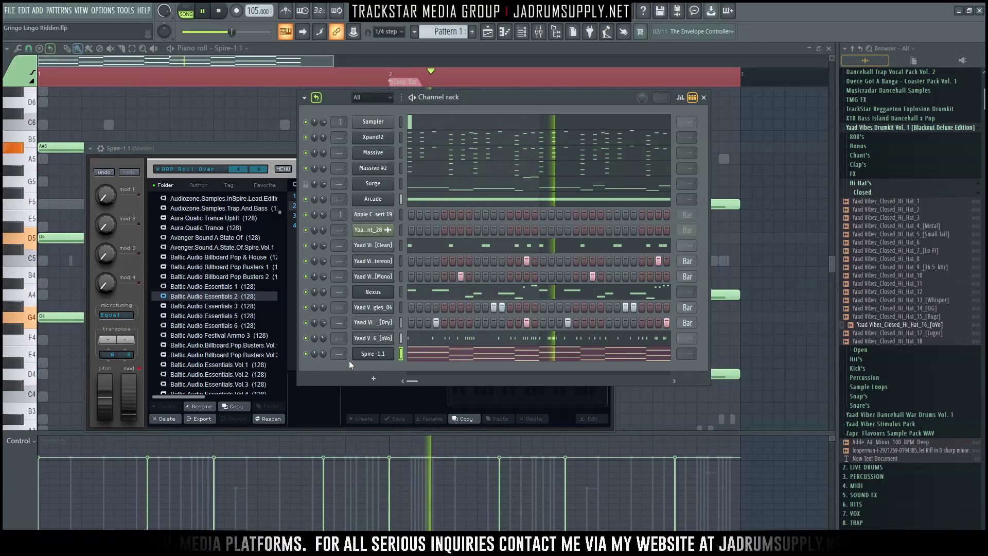
{"action": "mouse_move", "coordinate": [321, 354]}
{"action": "left_mouse_down"}
{"action": "mouse_move", "coordinate": [321, 362]}
{"action": "mouse_move", "coordinate": [320, 353]}
{"action": "left_mouse_up"}
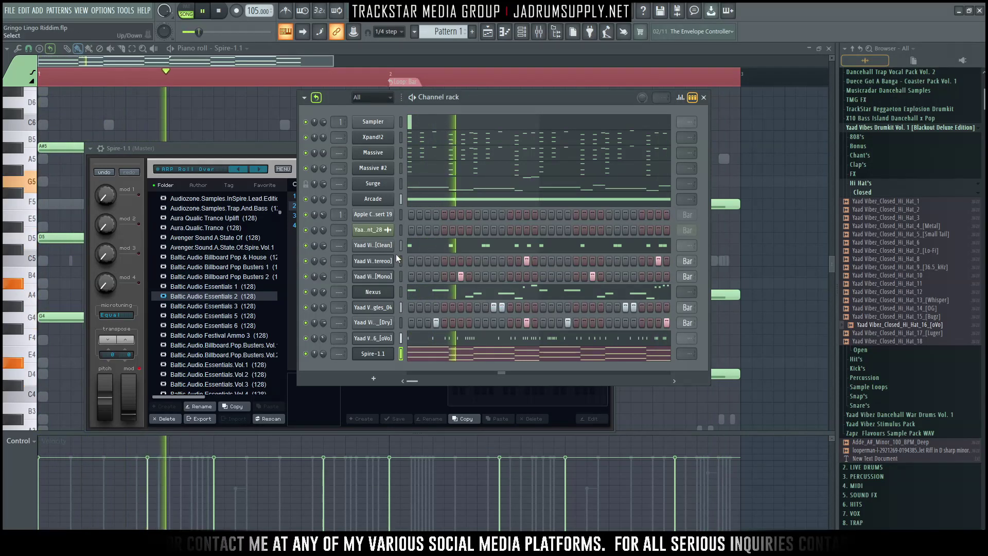
{"action": "left_click", "coordinate": [306, 292]}
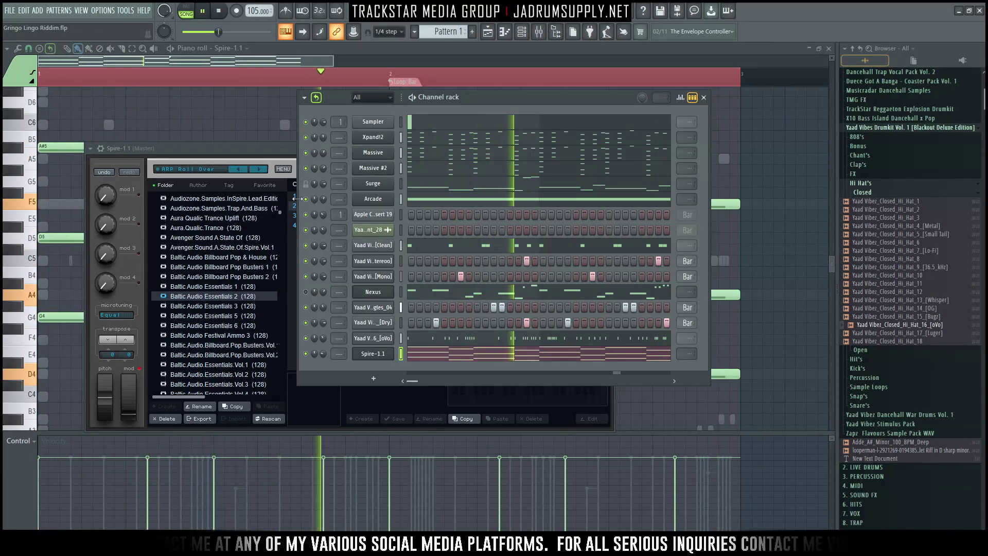